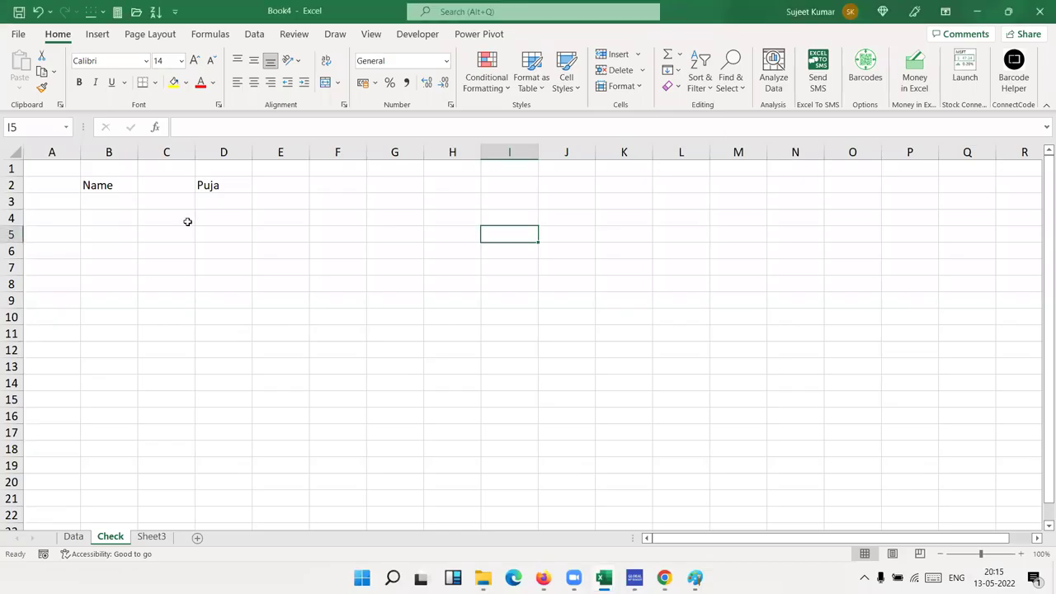
Copy the Data header row A1:H1 (ID through Zone) and paste it at Check!A6
click(75, 536)
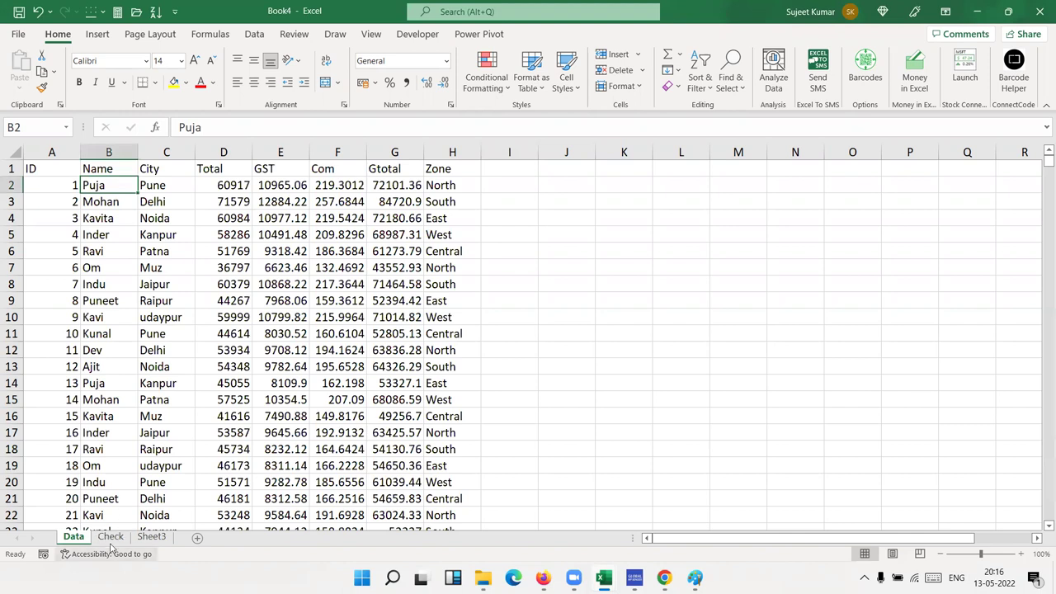
click(110, 537)
click(73, 536)
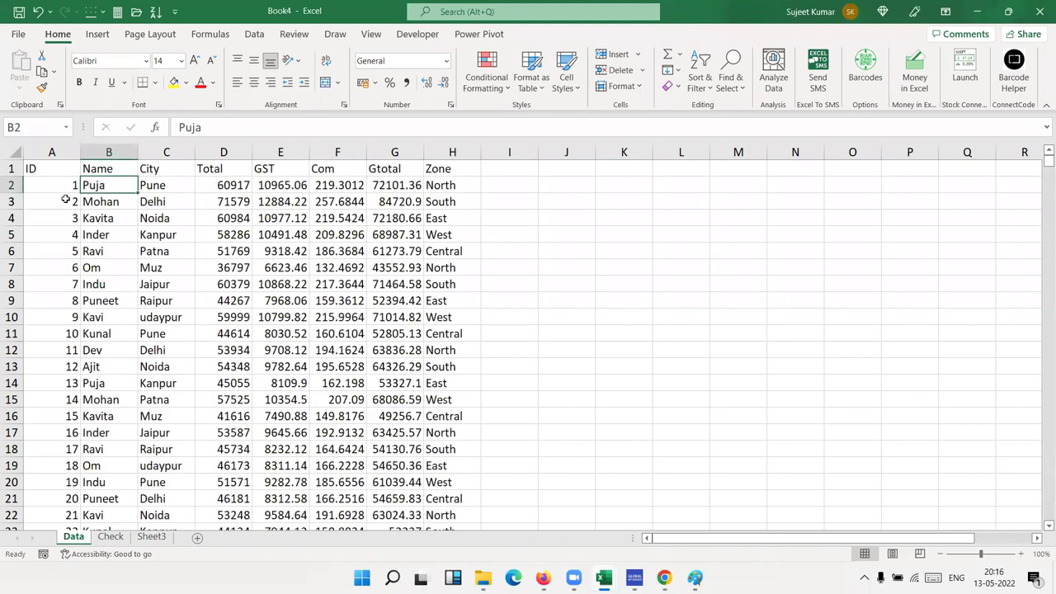
click(55, 165)
key(ctrl+shift+Right)
key(ctrl+c)
key(ctrl+Page_Down)
click(52, 247)
key(ctrl+v)
click(69, 269)
key(Escape)
Start a FILTER formula in A7 with source range Data!A1:H791
text(=fil)
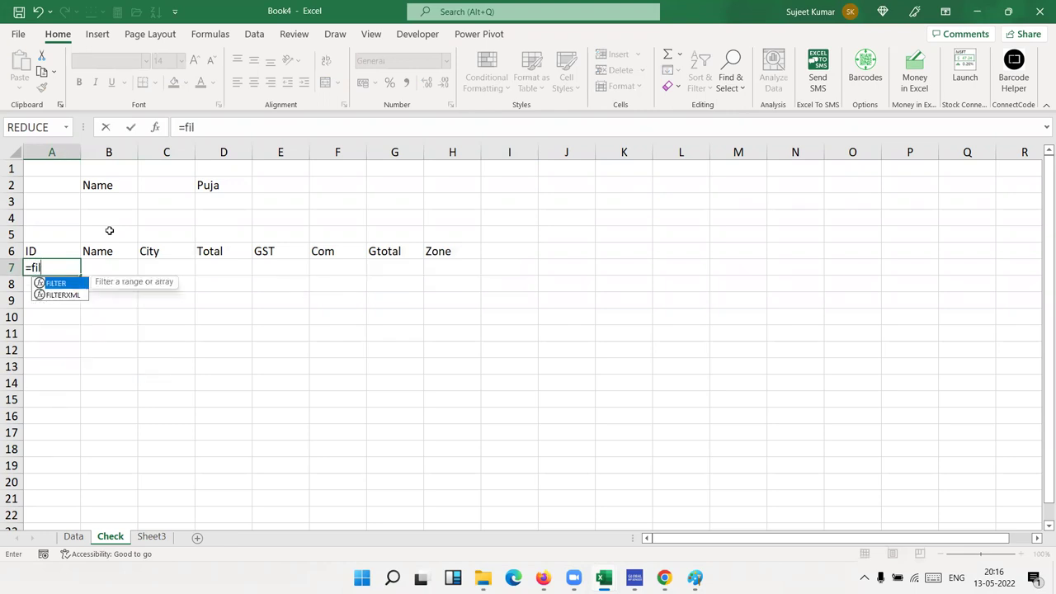
key(Tab)
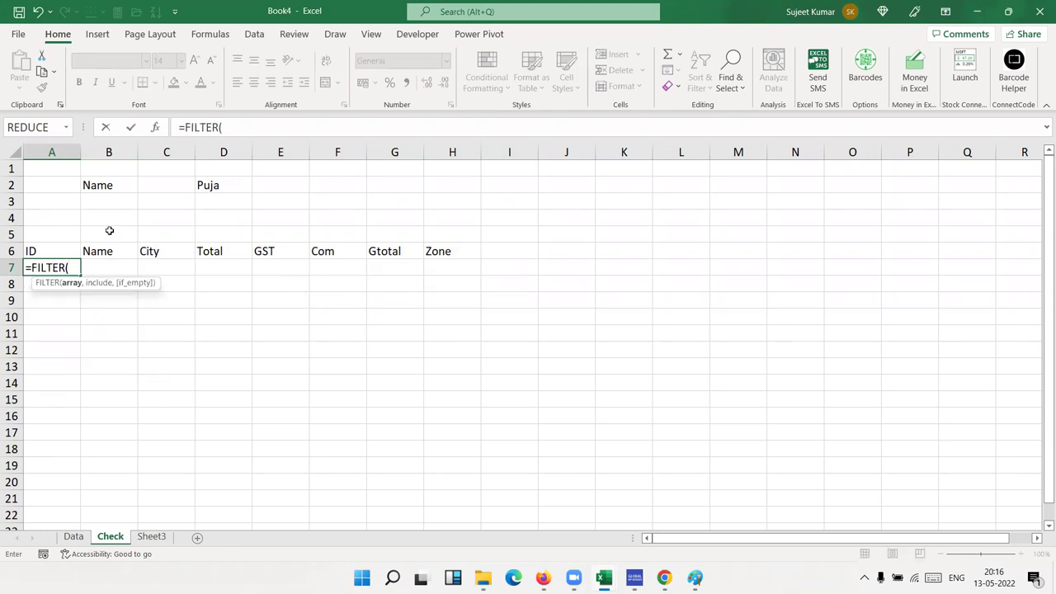
click(74, 536)
click(66, 165)
key(ctrl+shift+Right)
key(ctrl+shift+Down)
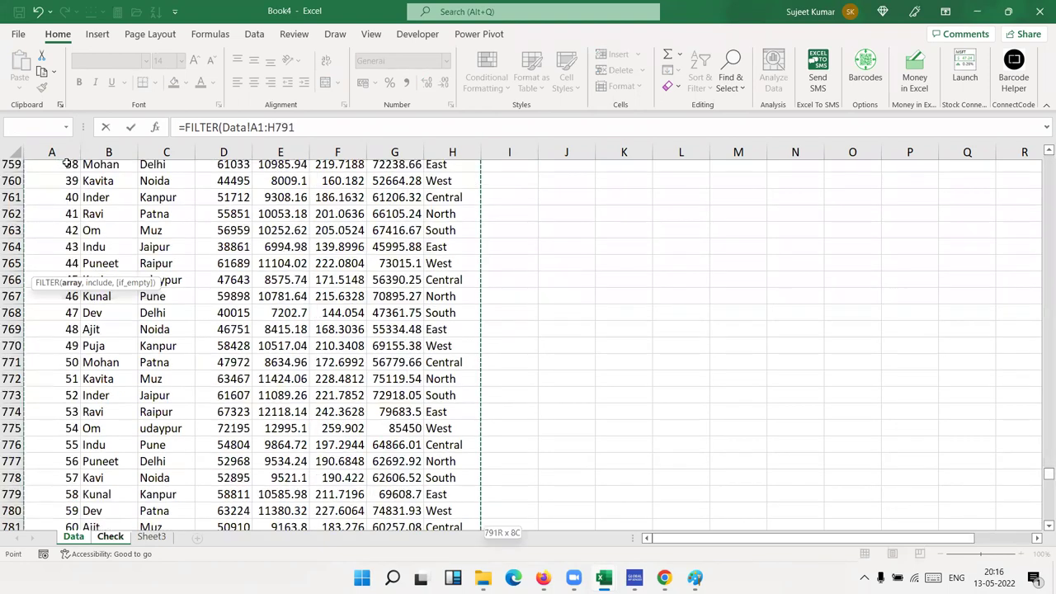
Finish the formula with criterion Data!B1:B791=Check!D2 and commit it
text(,)
click(66, 162)
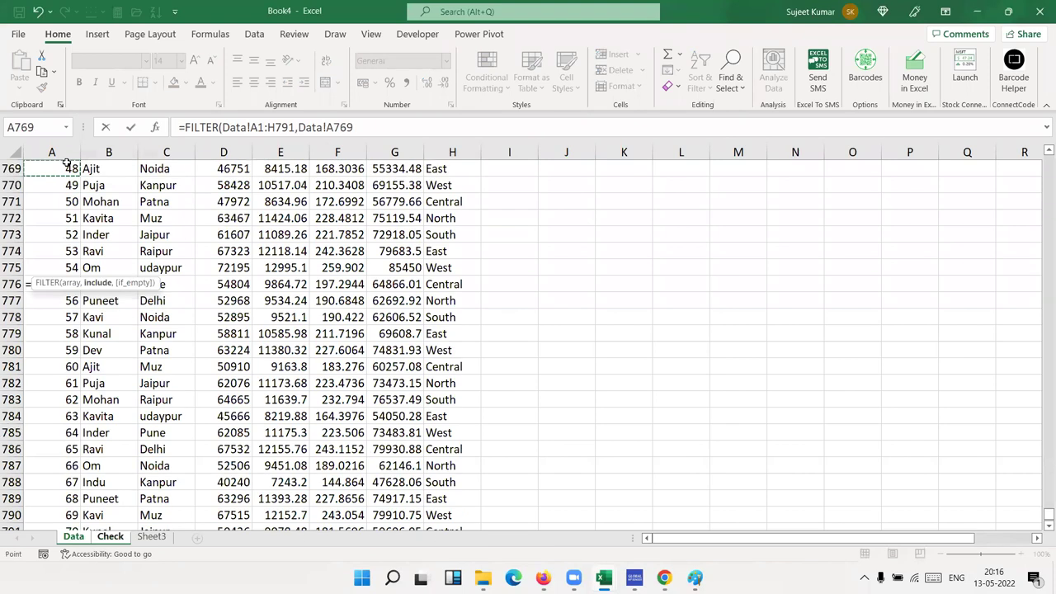
key(ctrl+Up)
key(Right)
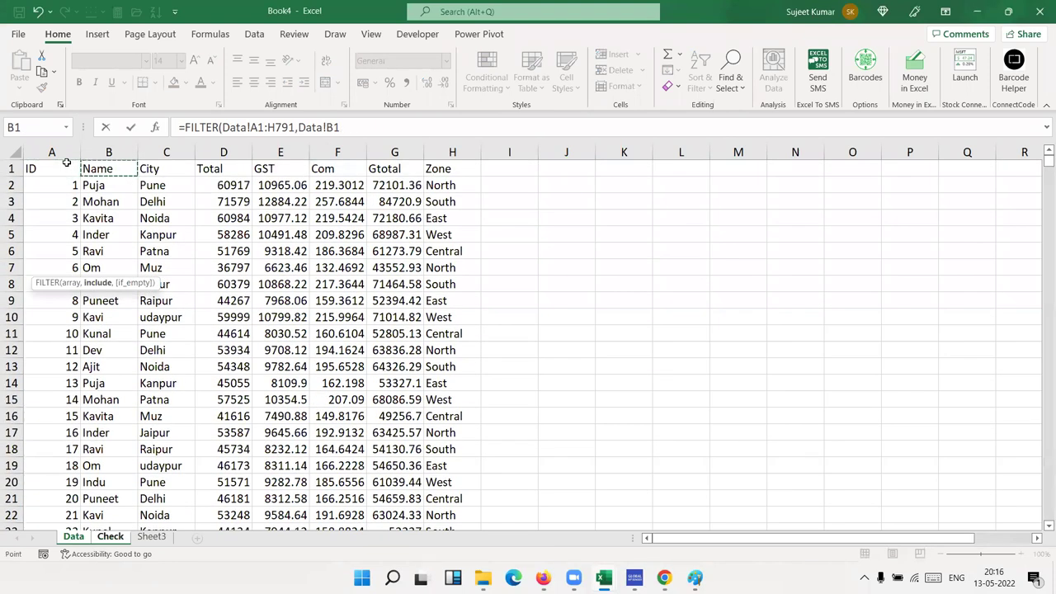
key(ctrl+shift+Down)
text(:B791=)
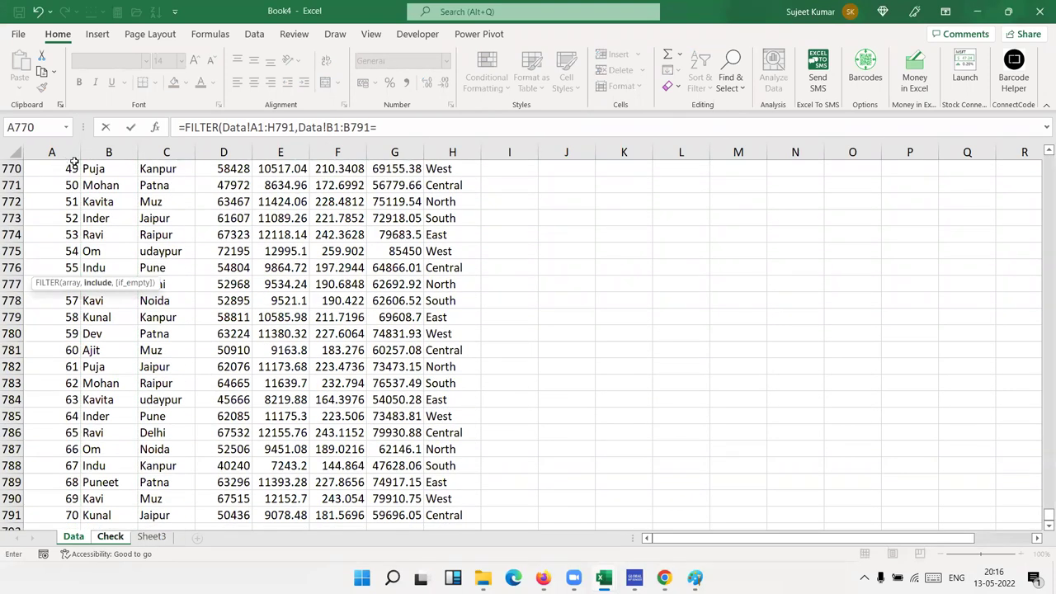
click(111, 537)
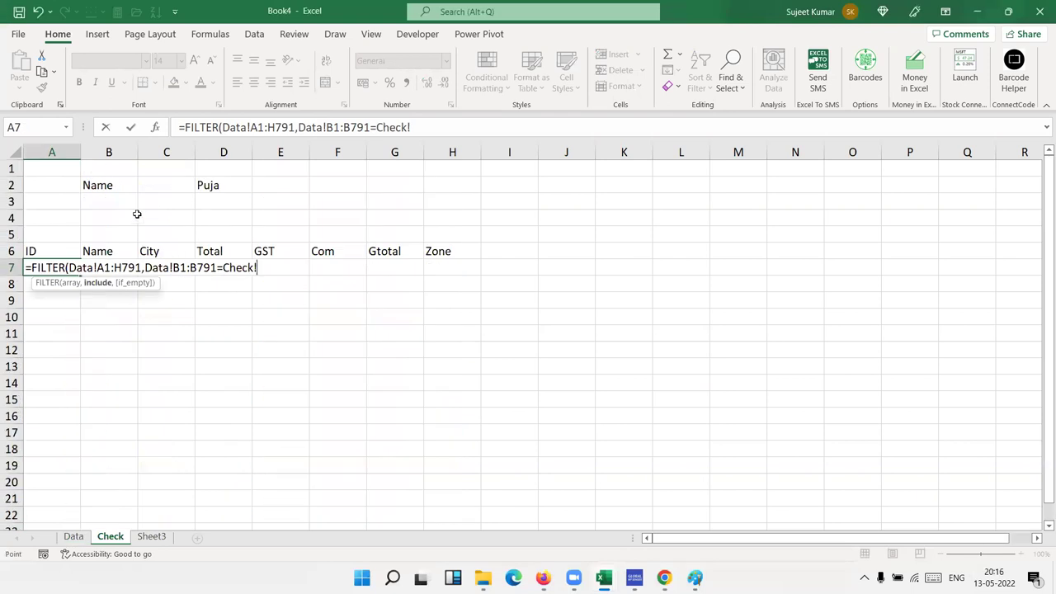
click(208, 183)
key(Return)
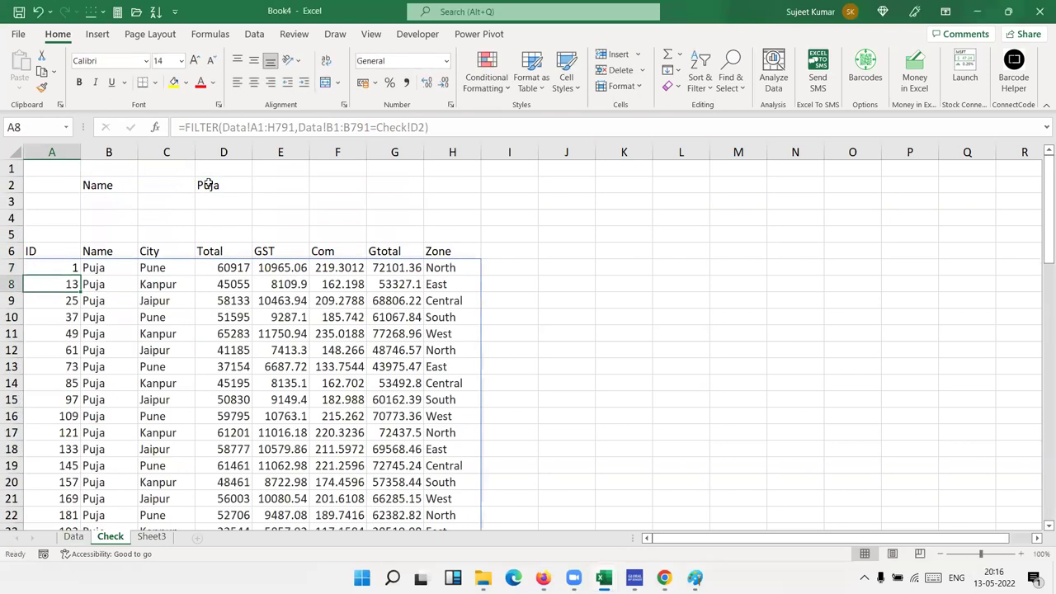
Scroll through the spilled Puja results on the Check sheet
scroll(550, 330, down, 7)
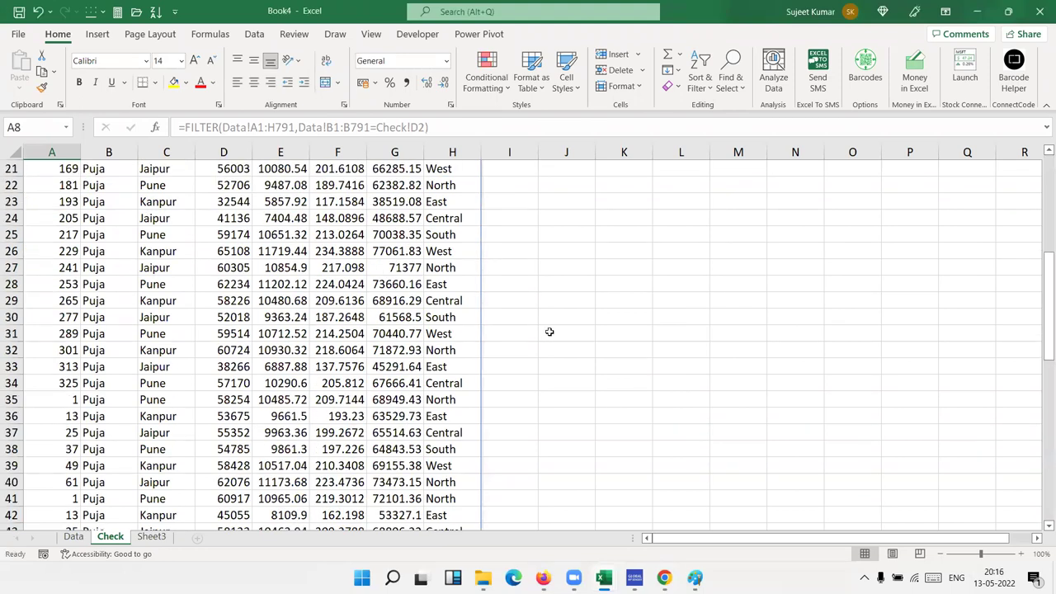
click(581, 332)
scroll(585, 332, down, 10)
scroll(577, 334, down, 2)
scroll(566, 332, down, 1)
scroll(566, 333, up, 9)
scroll(566, 333, up, 1)
Confirm on the Data sheet that the last record sits in row 791
click(73, 537)
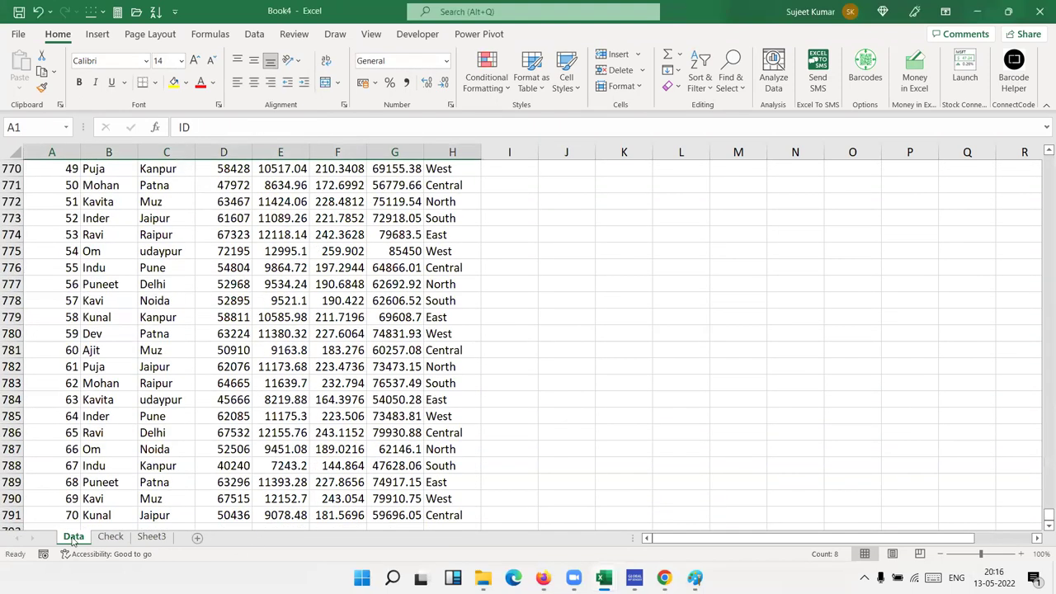
click(82, 465)
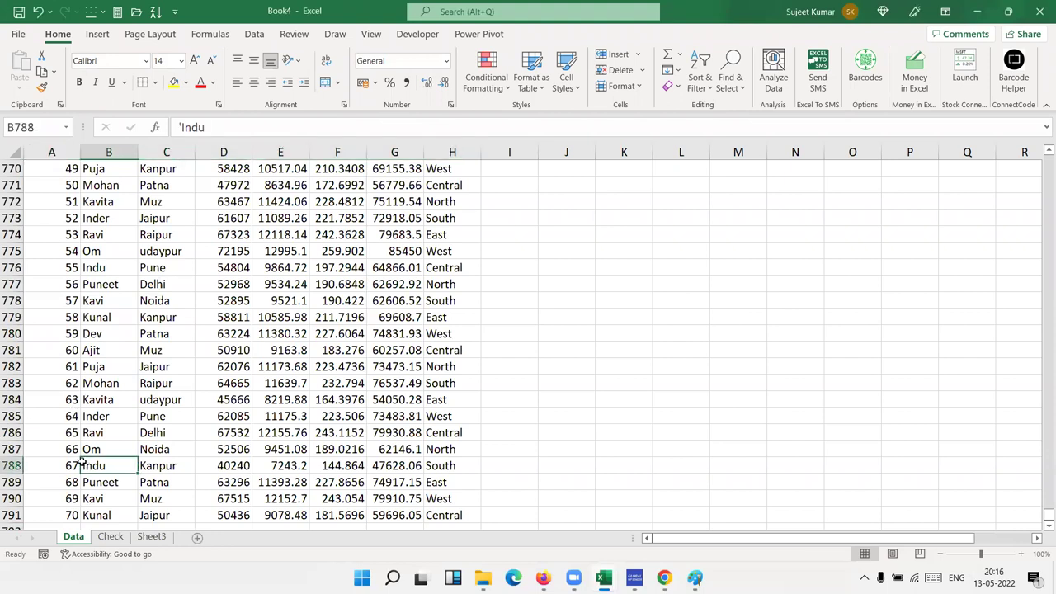
key(ctrl+Down)
key(Left)
key(Down)
key(ctrl+Down)
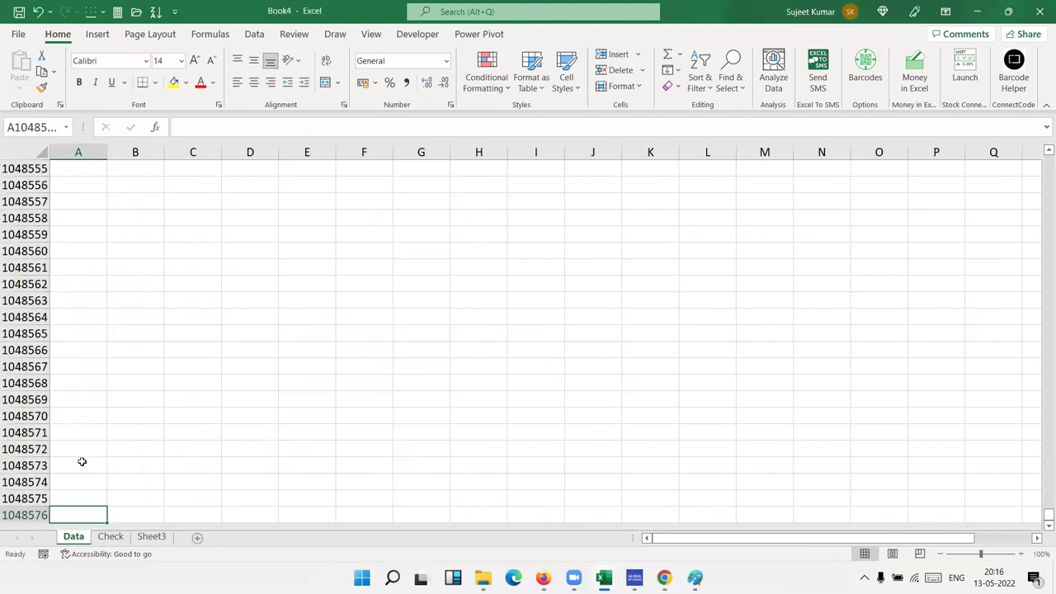
key(ctrl+Up)
key(ctrl+Up)
key(ctrl+Down)
key(Down)
key(Up)
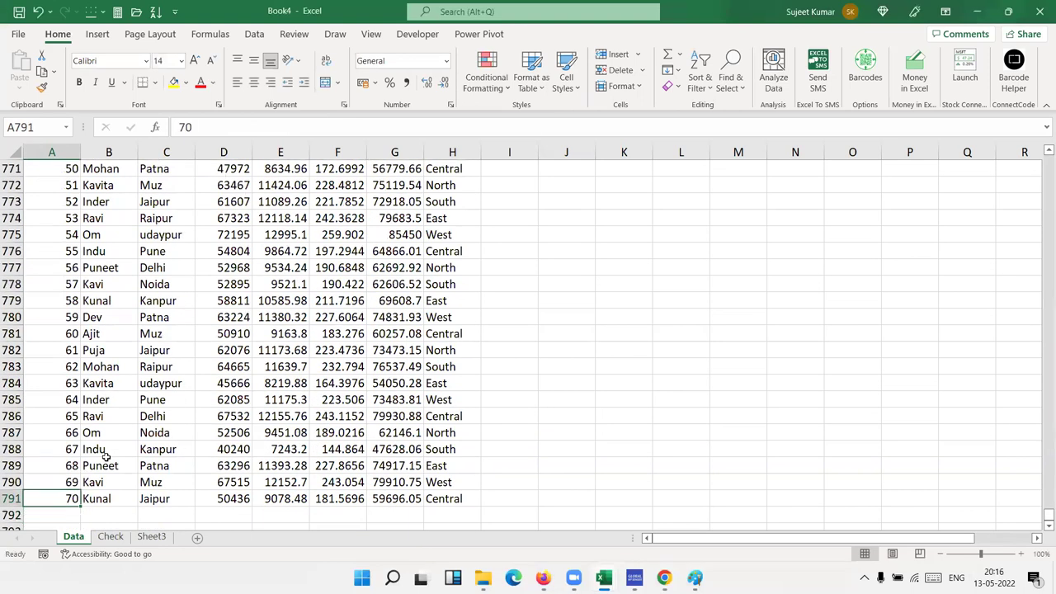
Select row 791 across to column H and extend the selection over the records above
key(shift+Right)
key(shift+Right)
key(shift+Right)
key(shift+Right)
key(shift+Right)
key(shift+Right)
key(shift+Right)
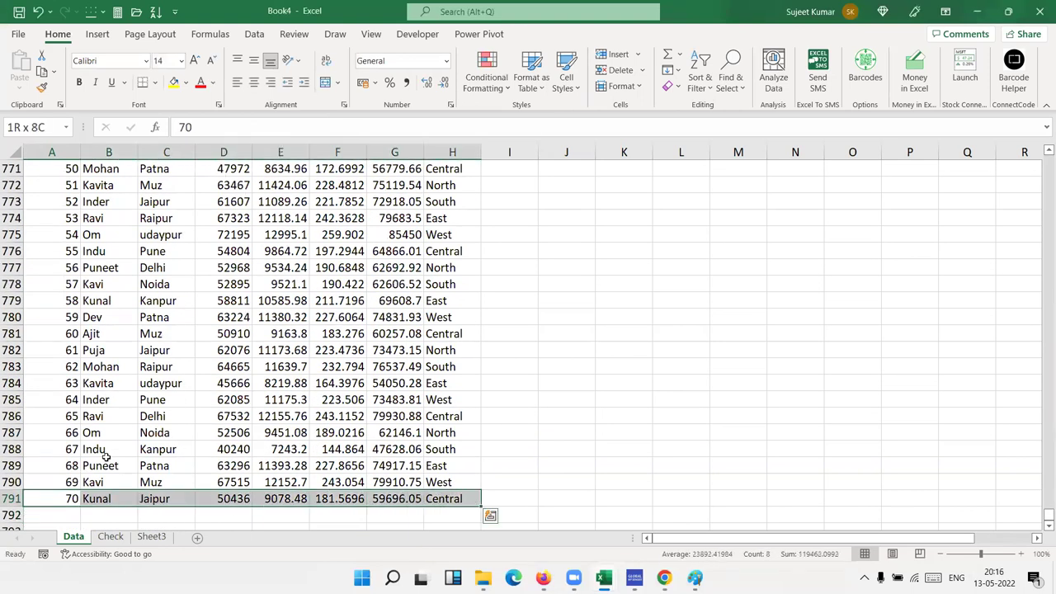
key(shift+Page_Up)
key(shift+Page_Up)
key(shift+Page_Up)
key(shift+Page_Up)
key(shift+Page_Up)
key(shift+Page_Up)
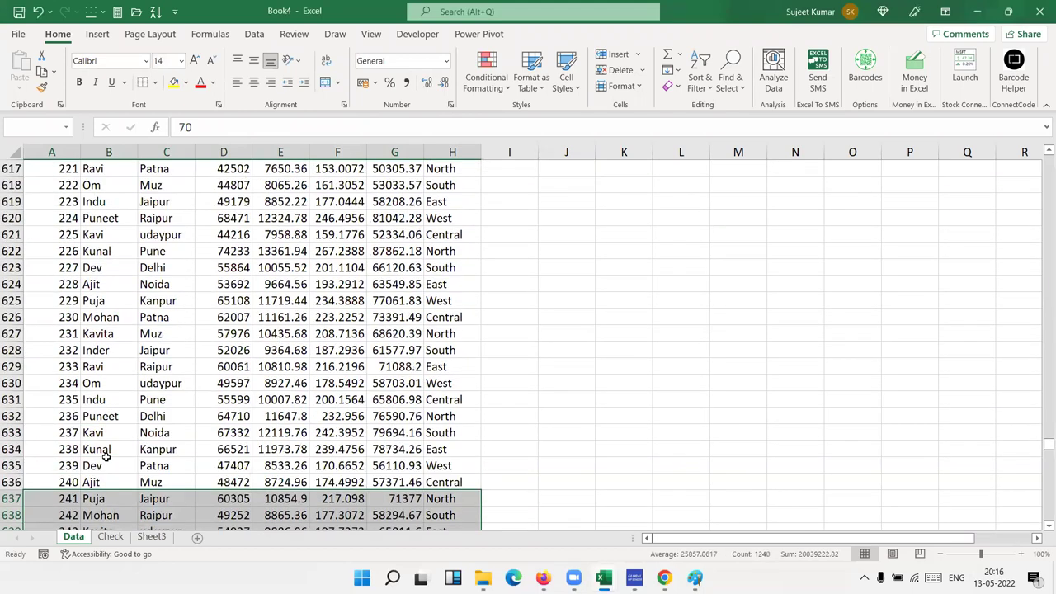
key(shift+Page_Up)
key(shift+Page_Up)
key(shift+Page_Up)
key(shift+Page_Up)
key(shift+Page_Up)
key(shift+Page_Up)
key(shift+Page_Up)
key(shift+Page_Up)
key(shift+Page_Up)
key(shift+Page_Up)
key(shift+Page_Up)
key(shift+Page_Up)
key(shift+Page_Up)
key(shift+Page_Up)
key(shift+Page_Down)
key(shift+Page_Down)
key(shift+Page_Down)
key(shift+Page_Down)
key(shift+Page_Down)
key(shift+Page_Down)
key(shift+Page_Down)
key(shift+Page_Down)
key(shift+Page_Down)
key(shift+Page_Down)
key(shift+Page_Down)
key(shift+Page_Down)
key(shift+Page_Down)
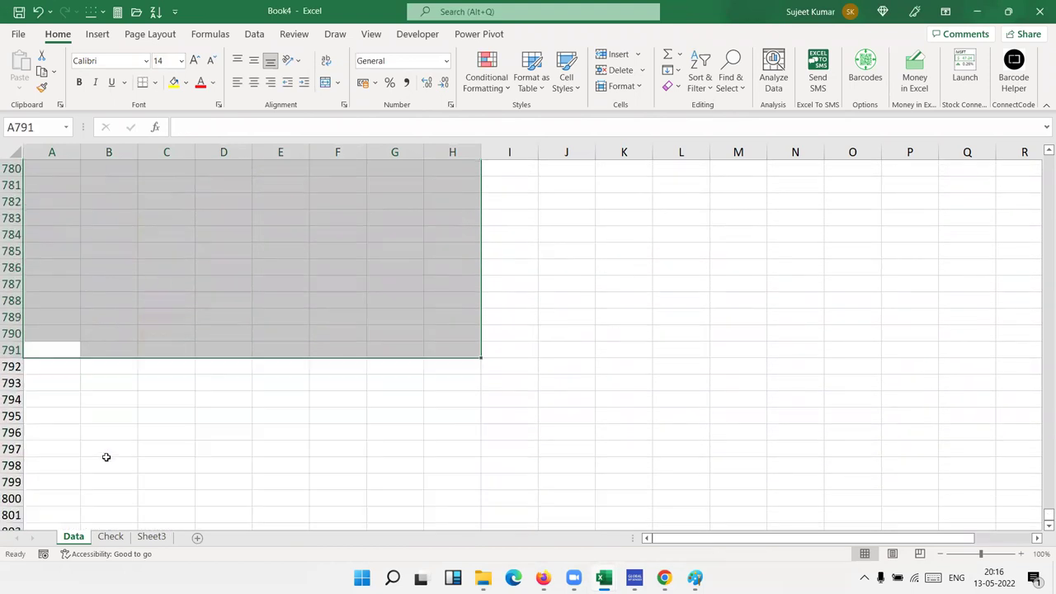
Return to the Check sheet and change the D2 name to Ravi
click(110, 536)
scroll(177, 433, up, 10)
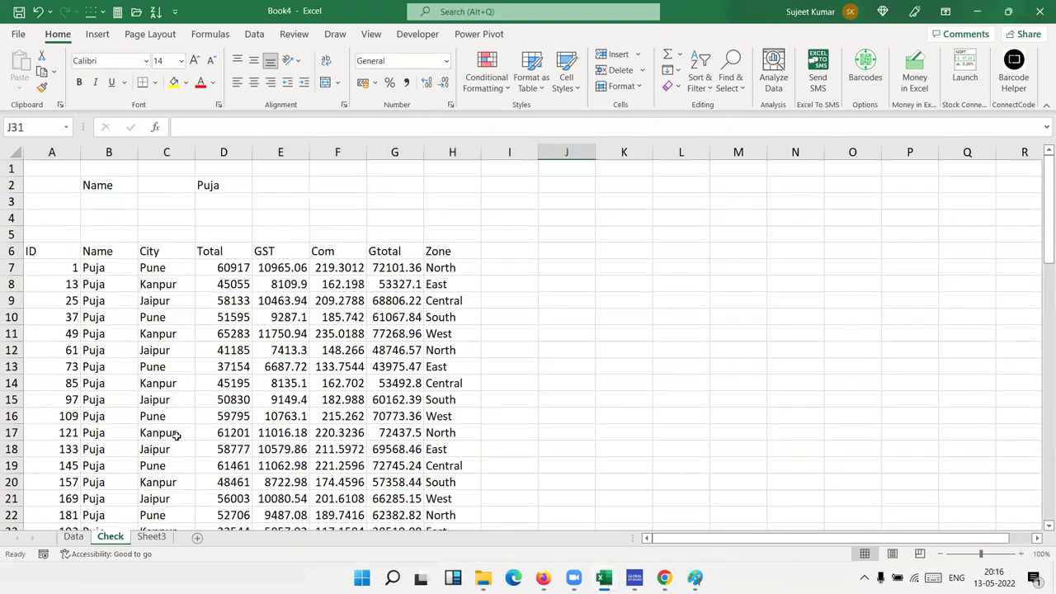
scroll(176, 434, down, 3)
scroll(310, 437, up, 2)
scroll(311, 437, up, 2)
click(216, 183)
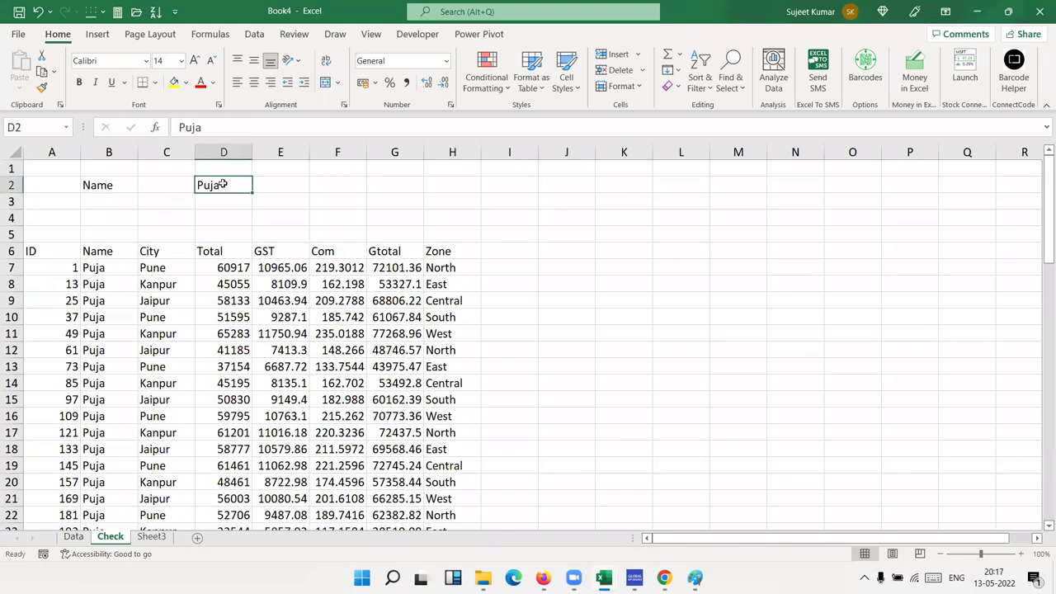
text(Ravi)
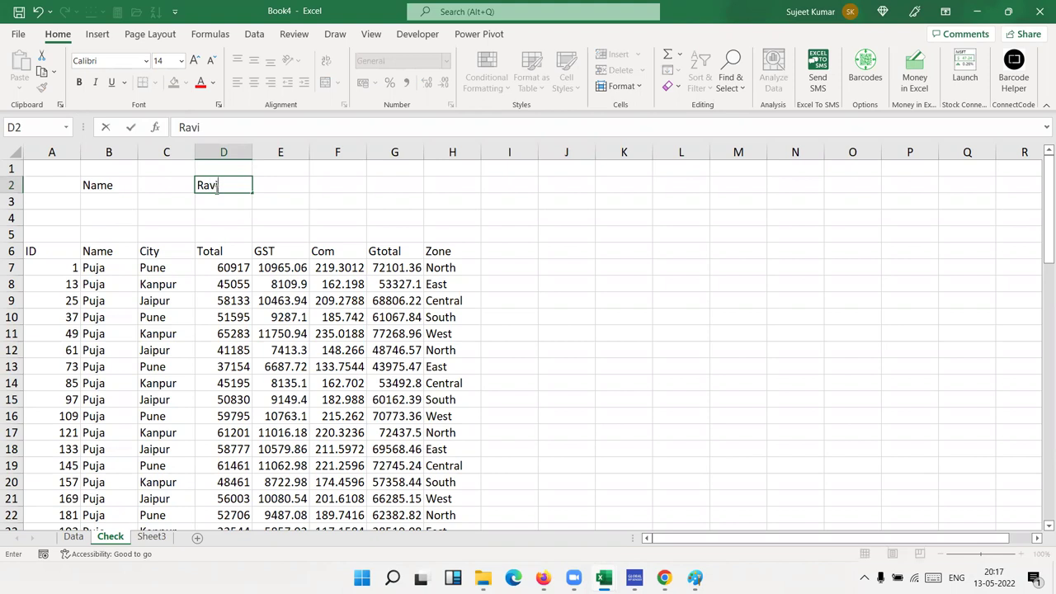
key(Return)
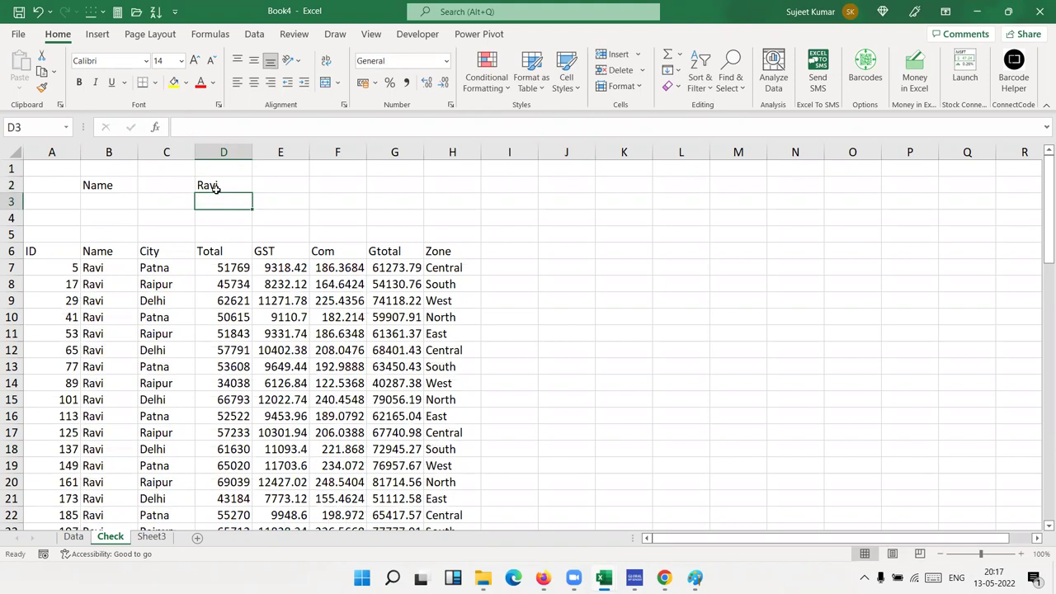
Change D2 to Om so the table lists Om's records
scroll(118, 341, down, 3)
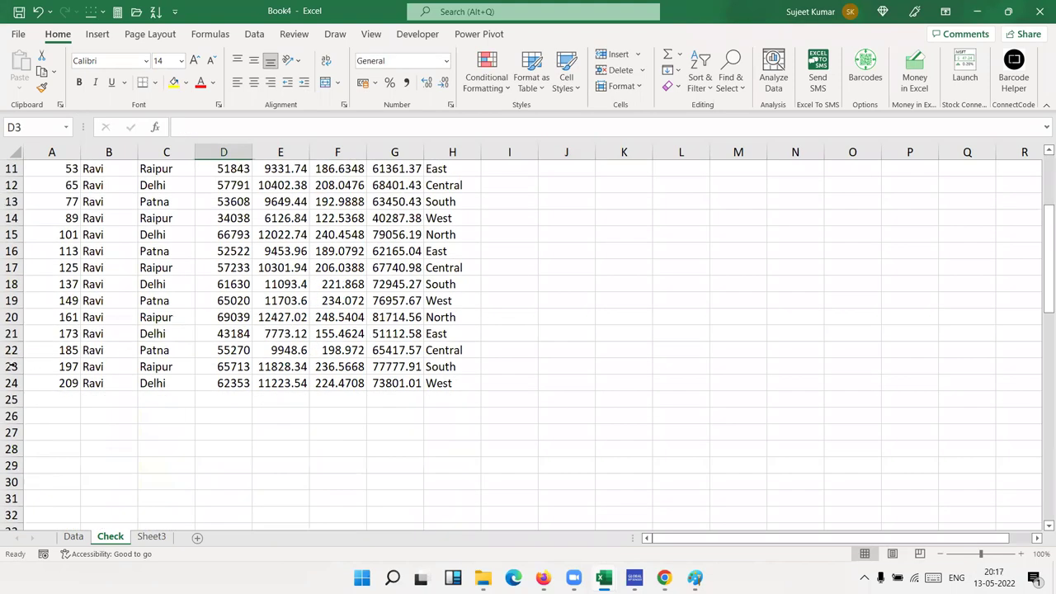
scroll(137, 335, up, 3)
click(225, 184)
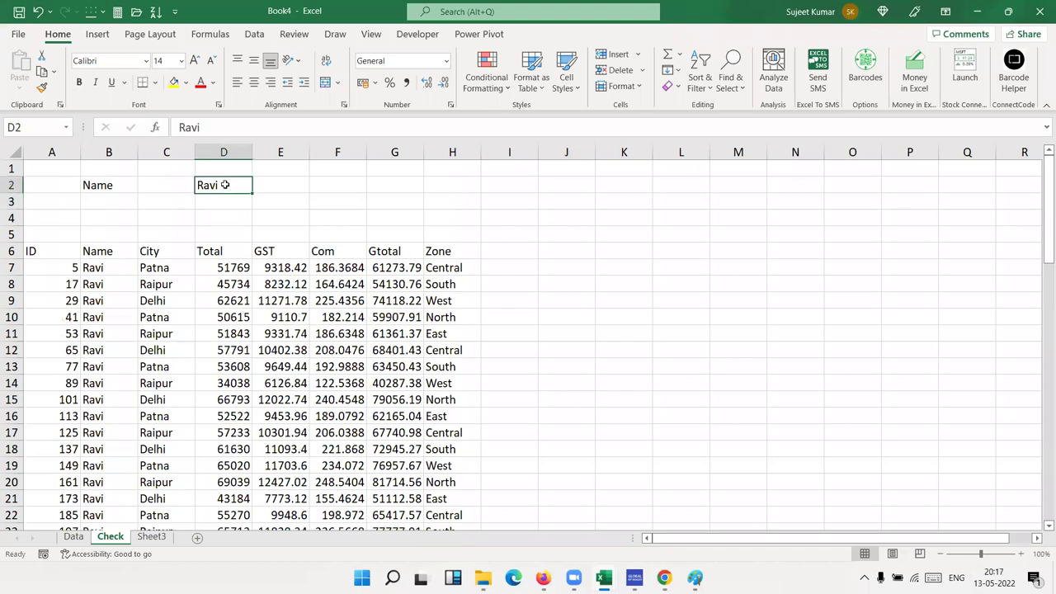
text(Om)
key(Return)
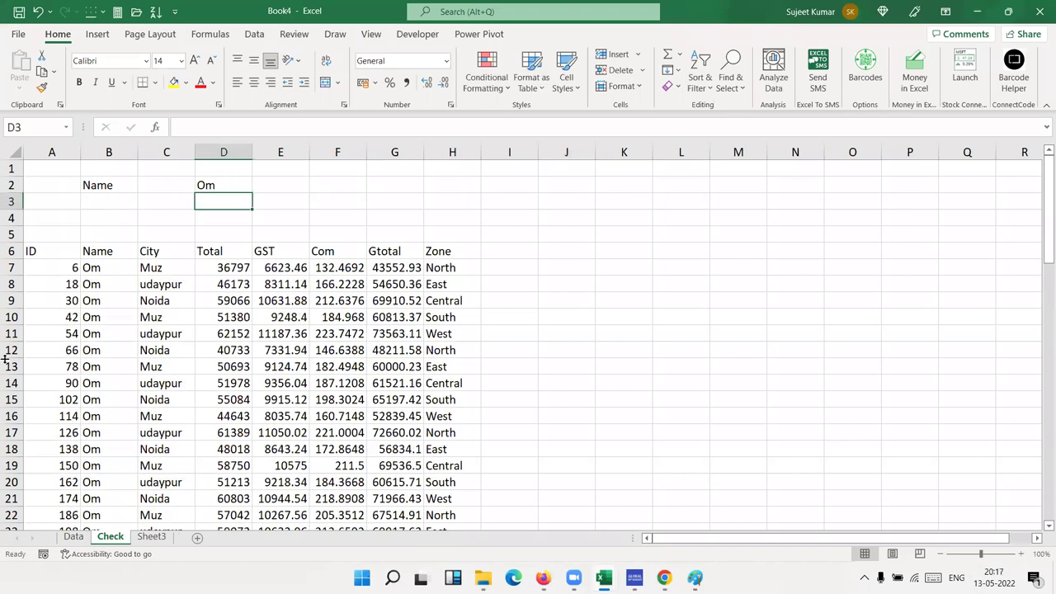
scroll(40, 409, down, 6)
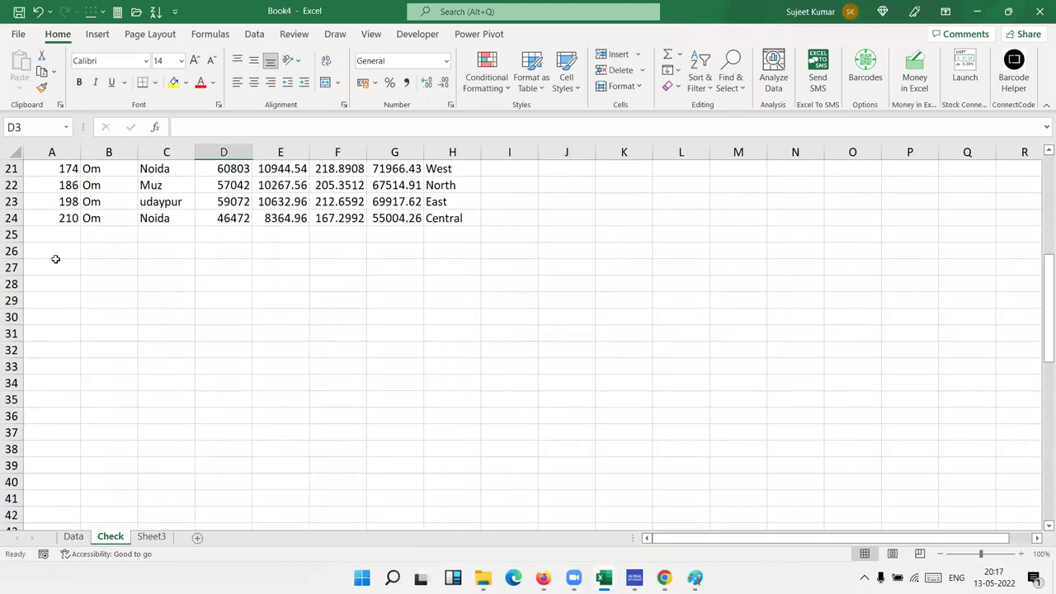
Fill the Data Name cells B2:B11 with Puja and B21:B30 with Puneet
click(74, 536)
scroll(55, 398, up, 10)
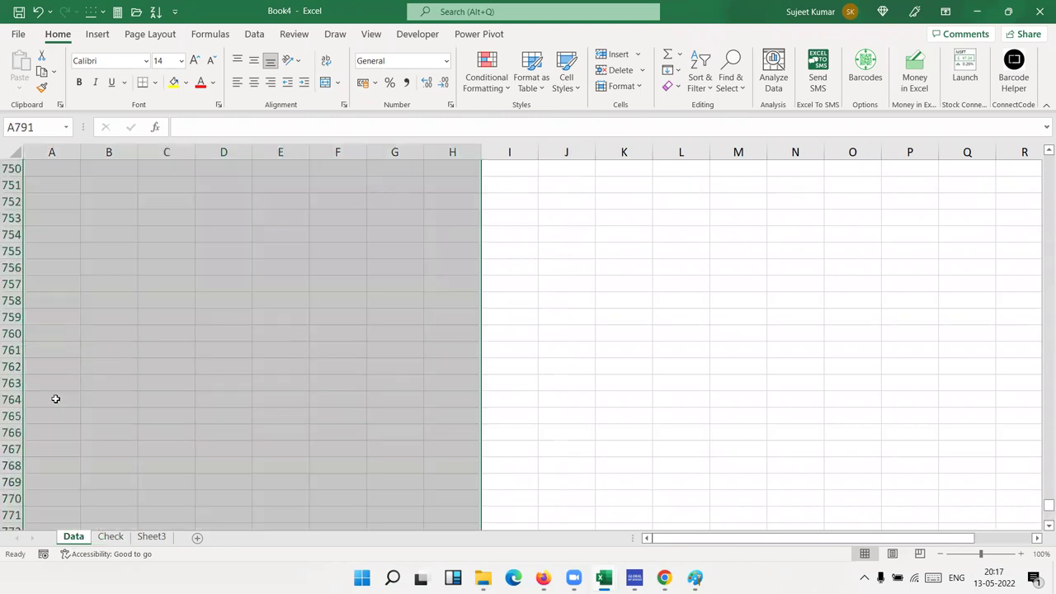
key(ctrl+Up)
key(ctrl+Up)
key(Right)
key(Down)
key(shift+Down)
key(shift+Down)
key(shift+Down)
key(shift+Down)
key(ctrl+d)
scroll(55, 398, down, 3)
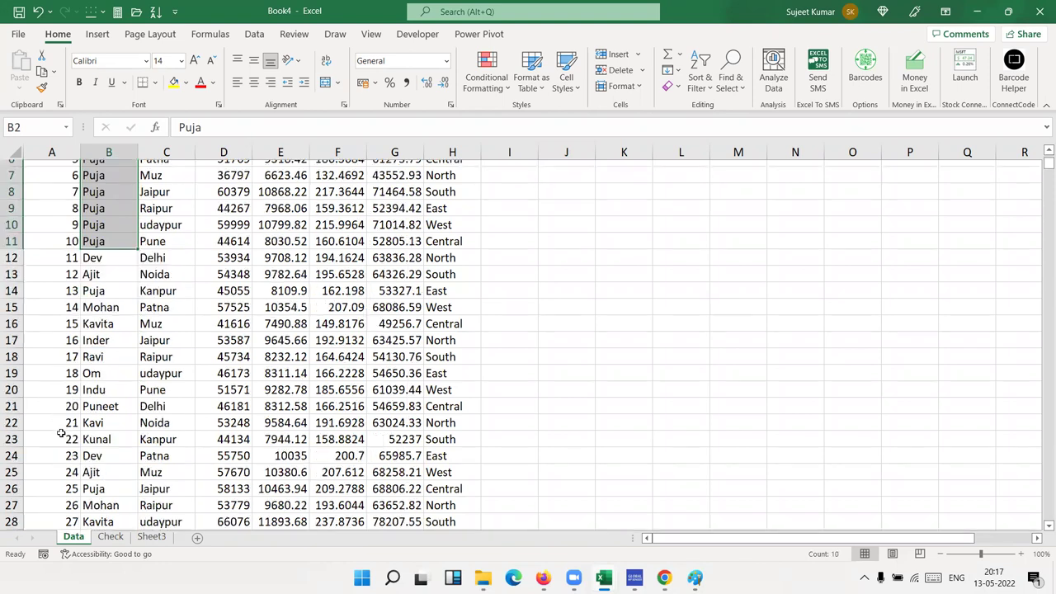
drag(114, 333, 104, 469)
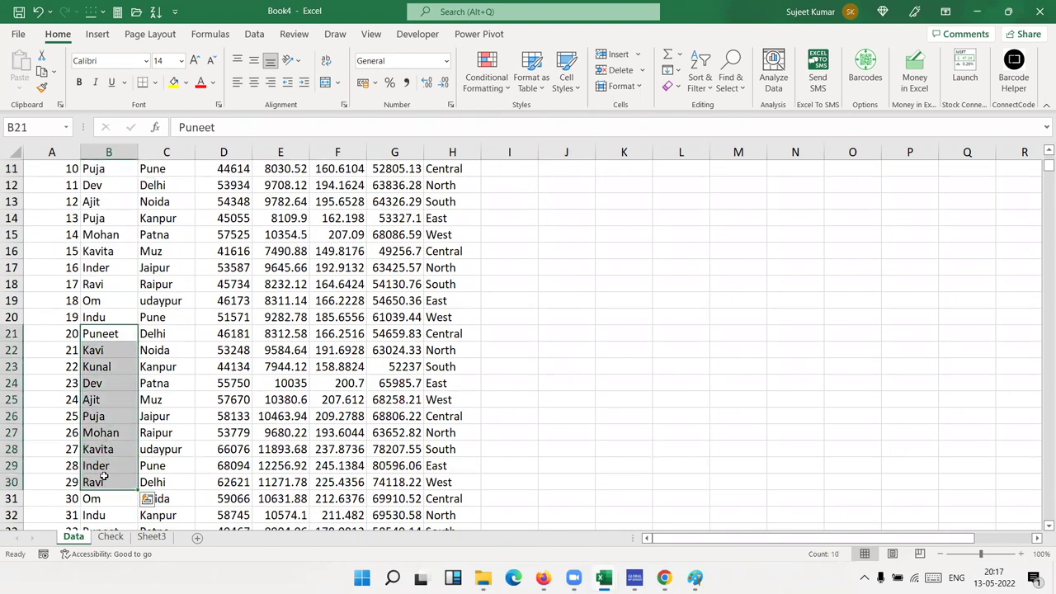
key(ctrl+d)
key(ctrl+q)
key(Escape)
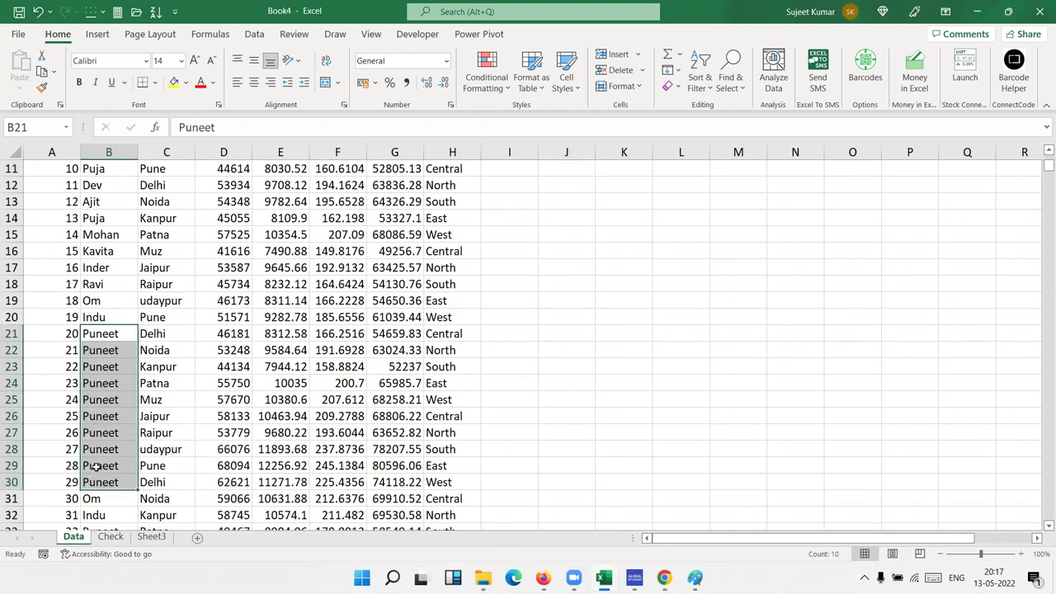
Fill B53:B64 with Inder and return to the Check sheet
scroll(93, 412, down, 9)
drag(93, 395, 79, 527)
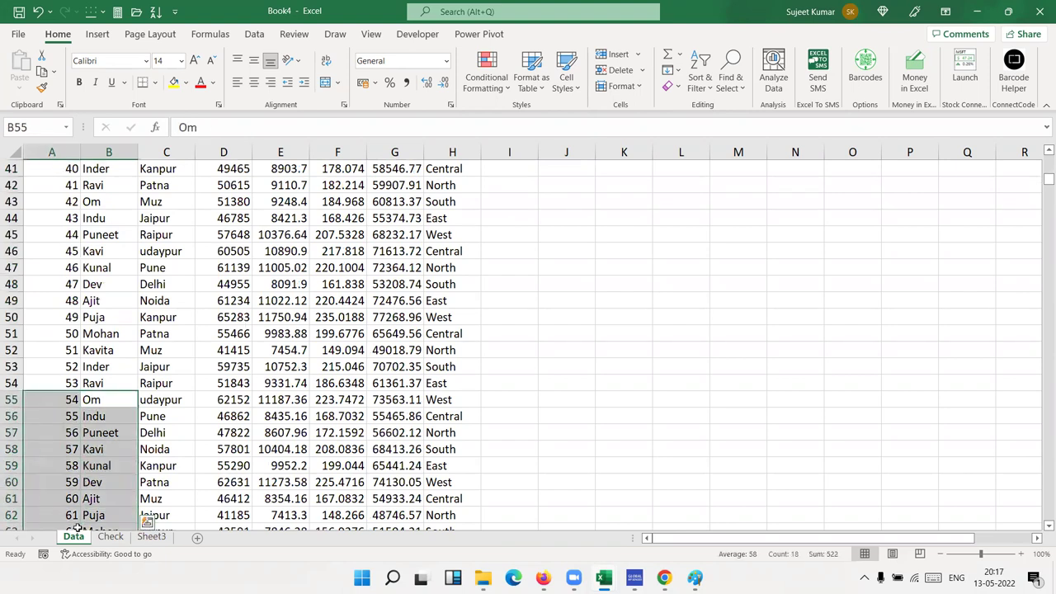
click(132, 435)
drag(109, 366, 105, 541)
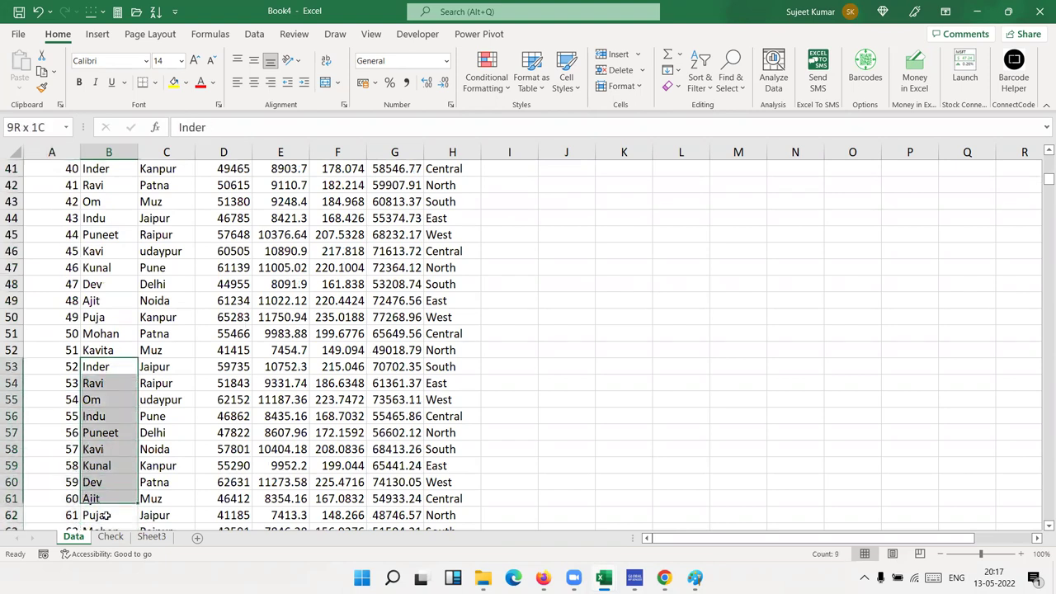
key(ctrl+d)
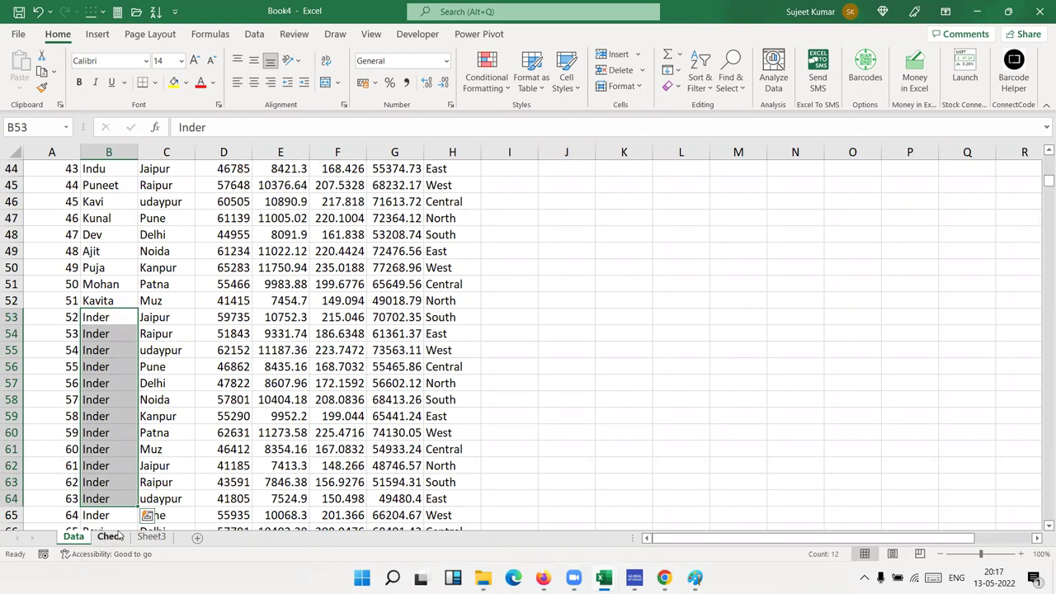
click(108, 536)
scroll(115, 424, up, 7)
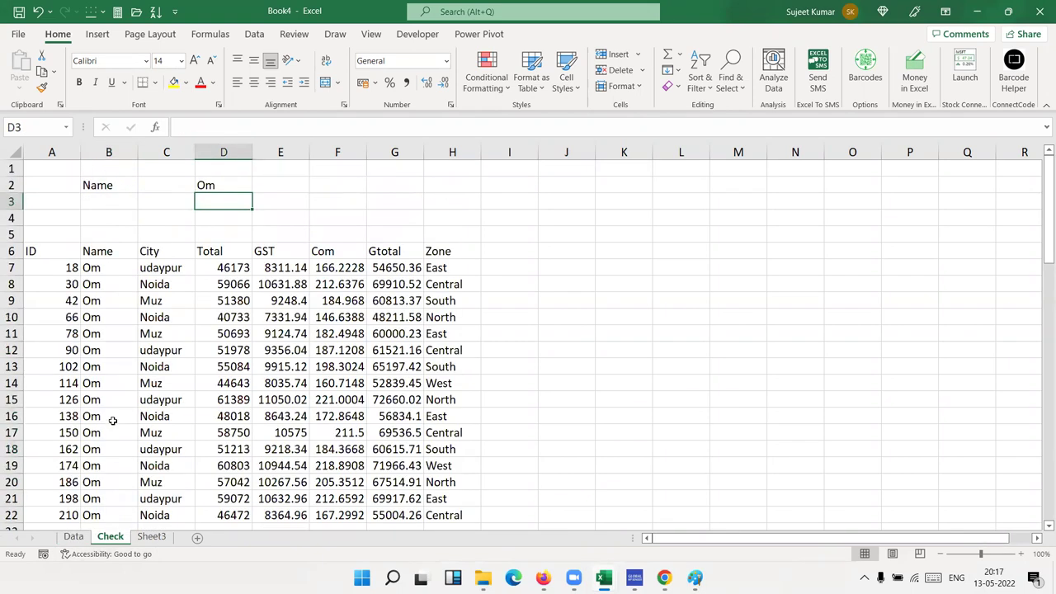
scroll(113, 420, down, 3)
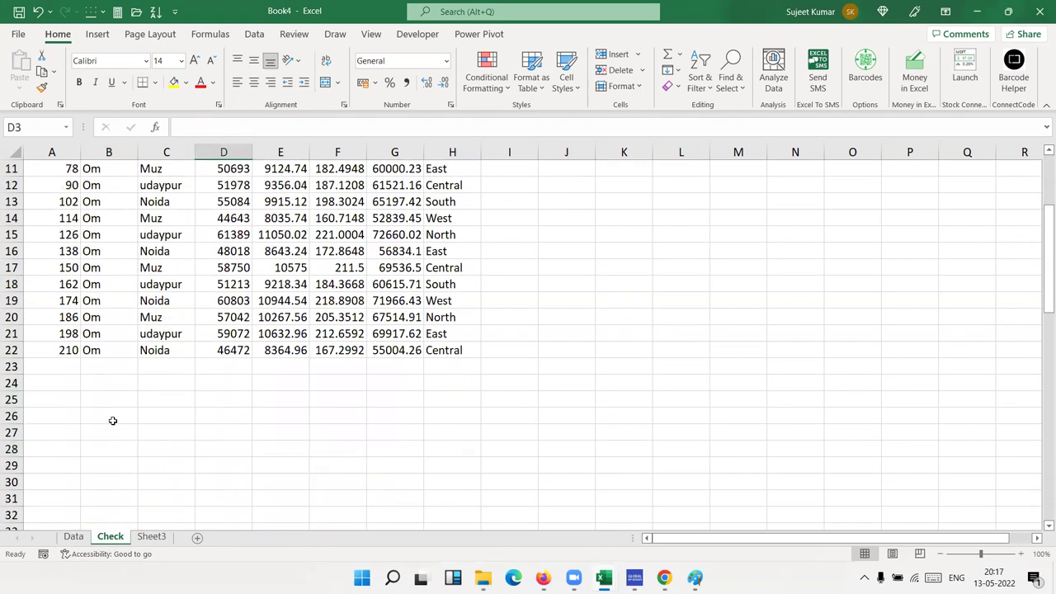
scroll(113, 421, up, 3)
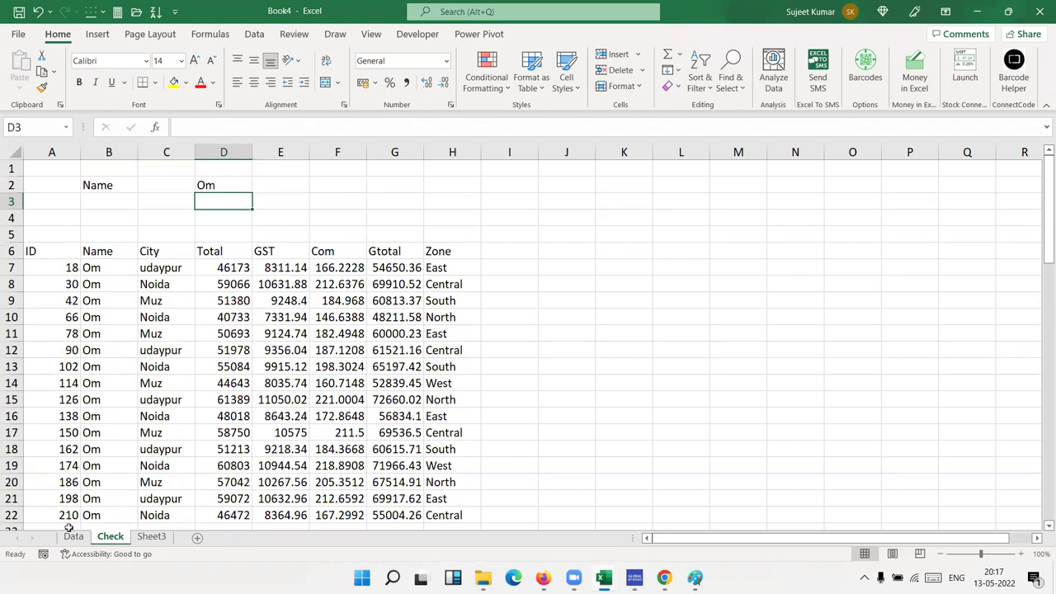
click(74, 275)
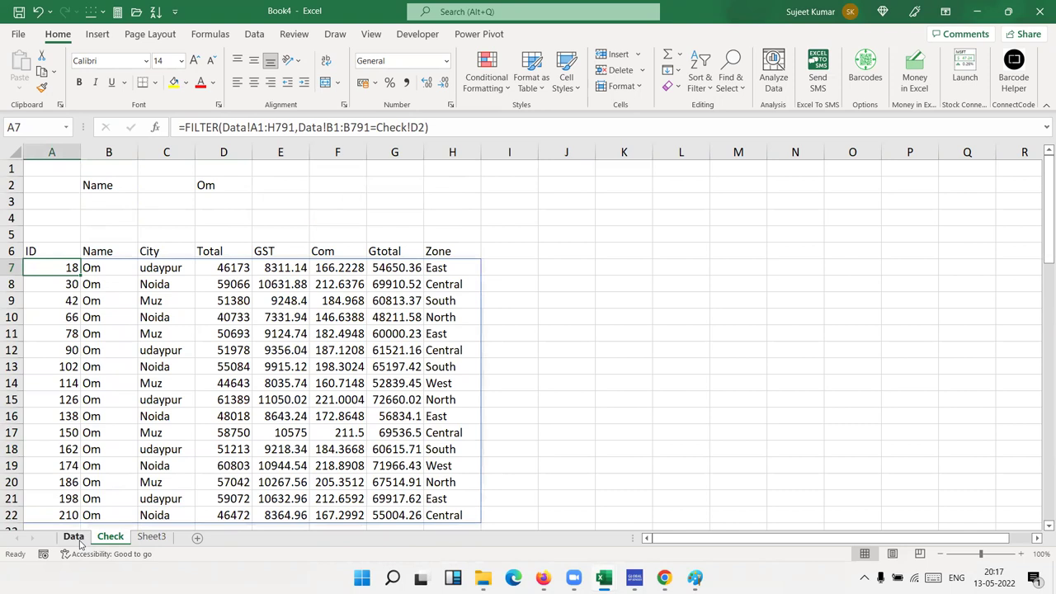
scroll(92, 537, down, 1)
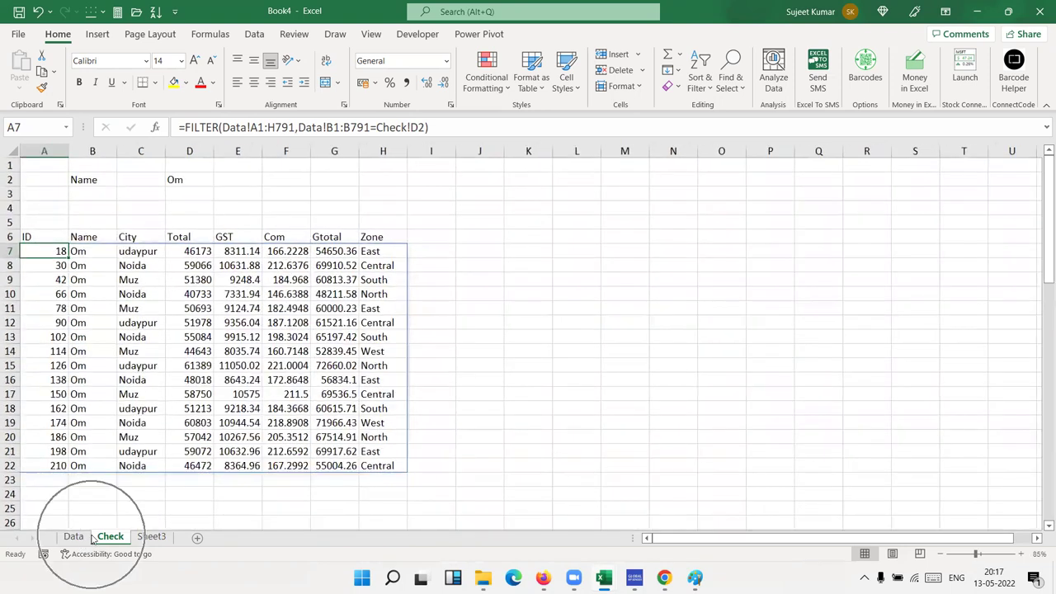
click(175, 180)
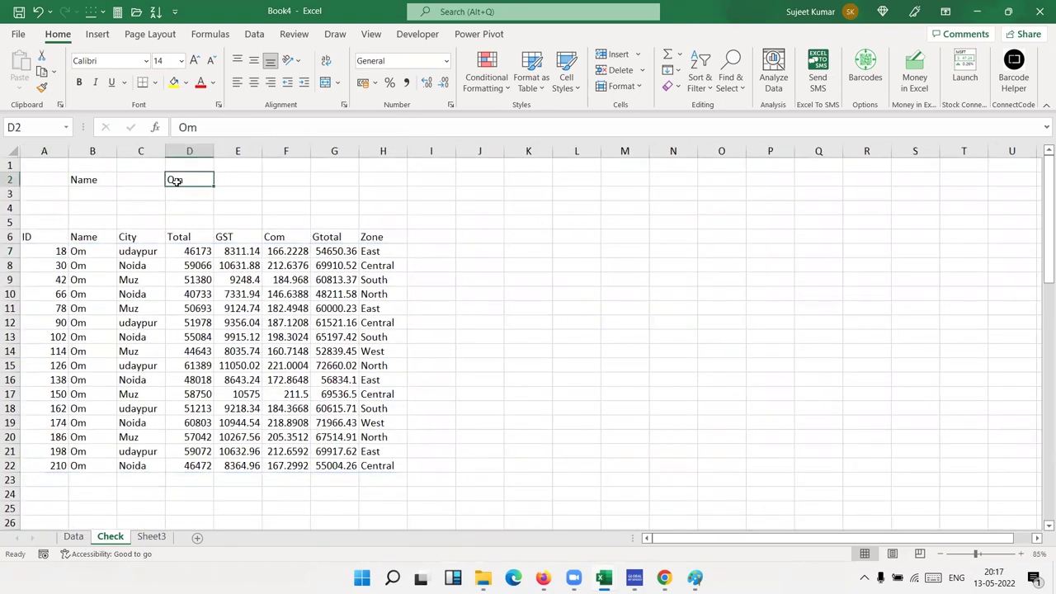
text(Puja)
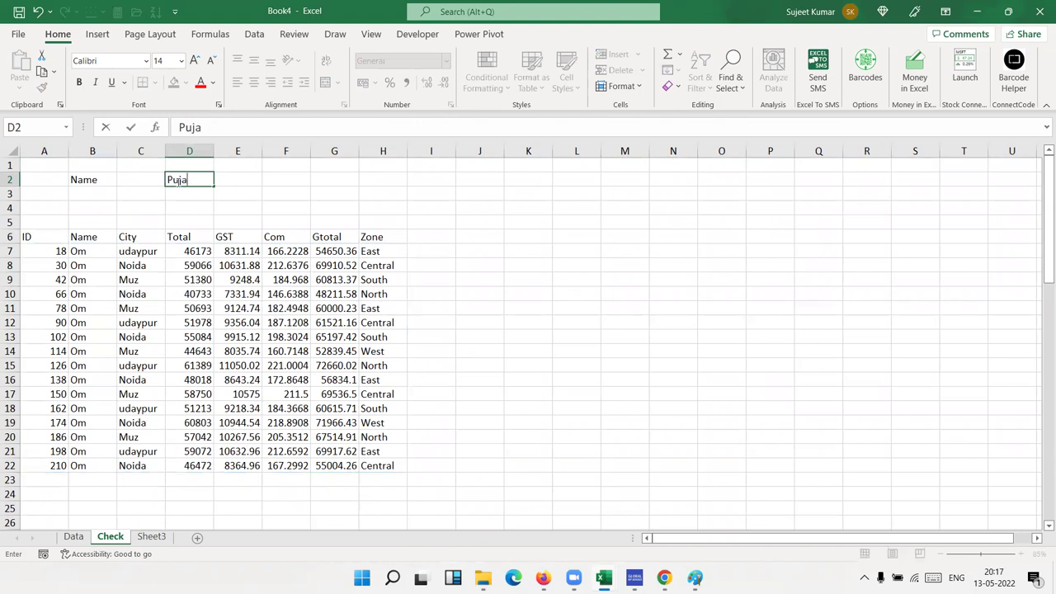
key(Return)
scroll(275, 311, down, 7)
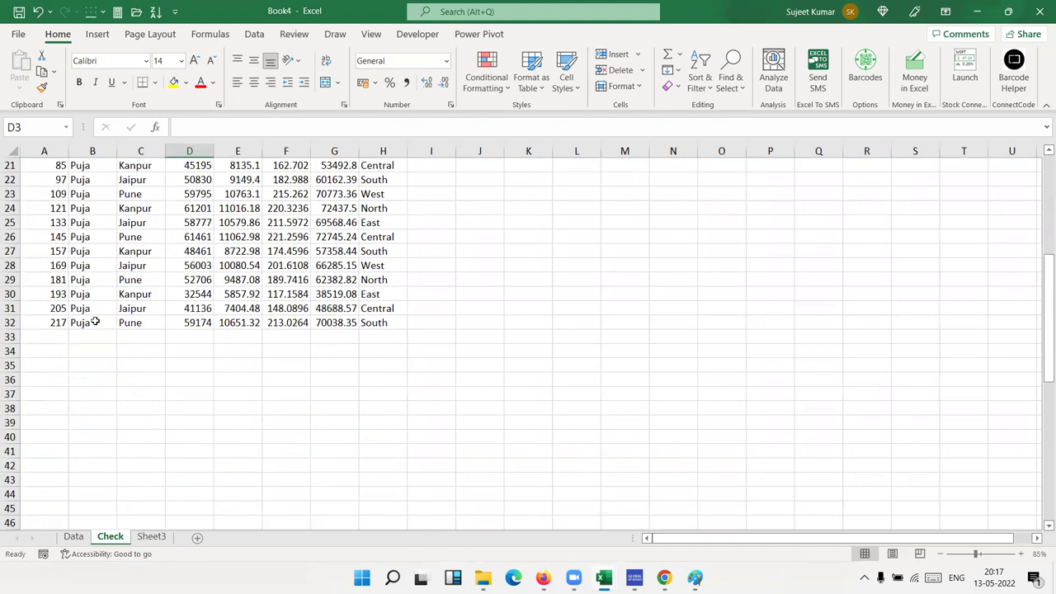
scroll(79, 320, up, 7)
click(195, 178)
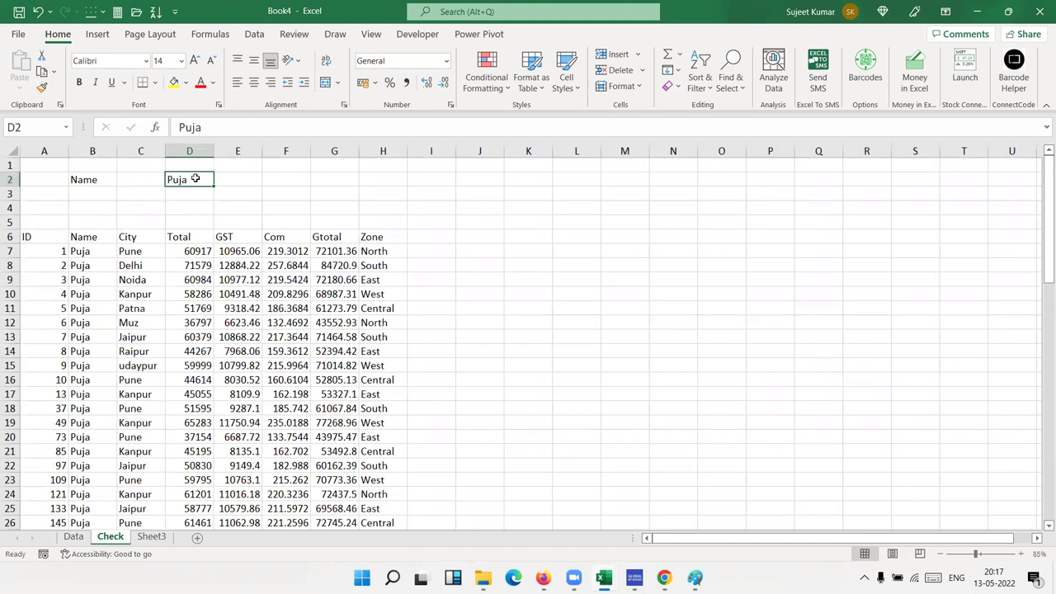
text(Ravi)
key(Return)
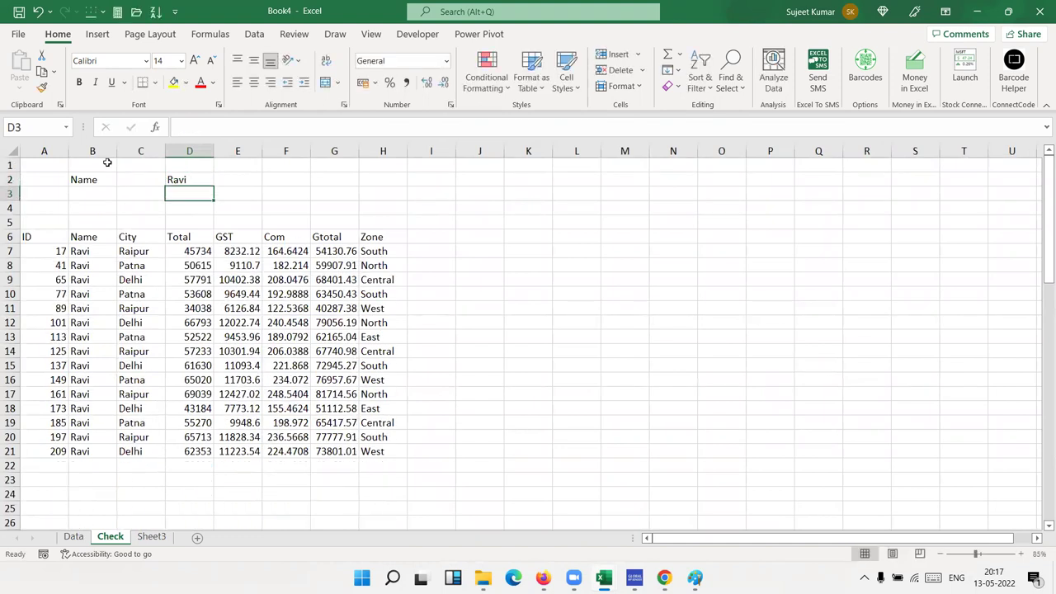
click(195, 179)
text(Om)
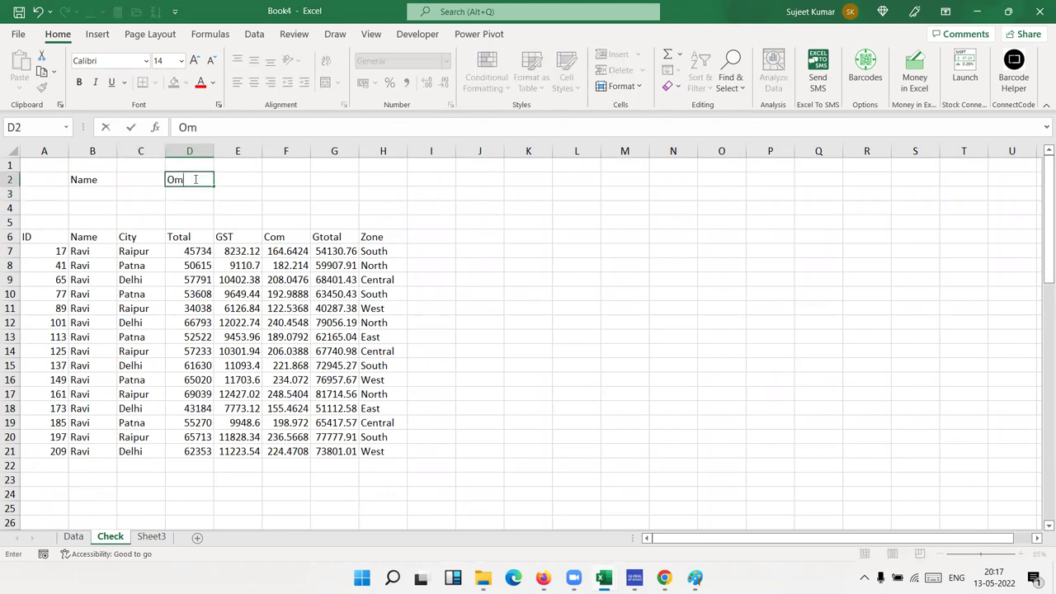
key(Return)
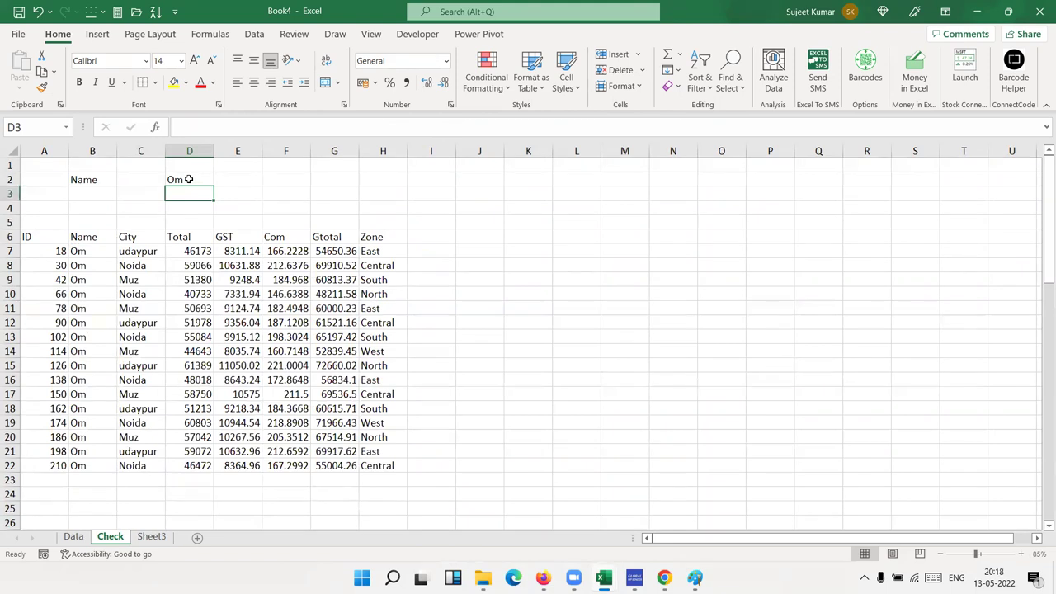
Apply All Borders to the Check table A6:H22
drag(64, 240, 379, 463)
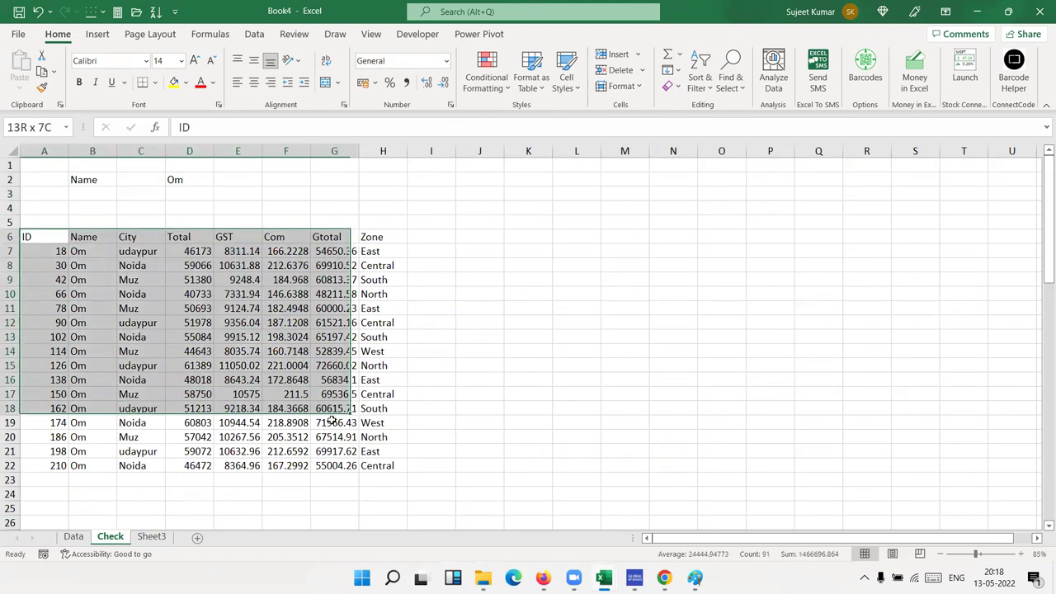
click(155, 82)
click(155, 224)
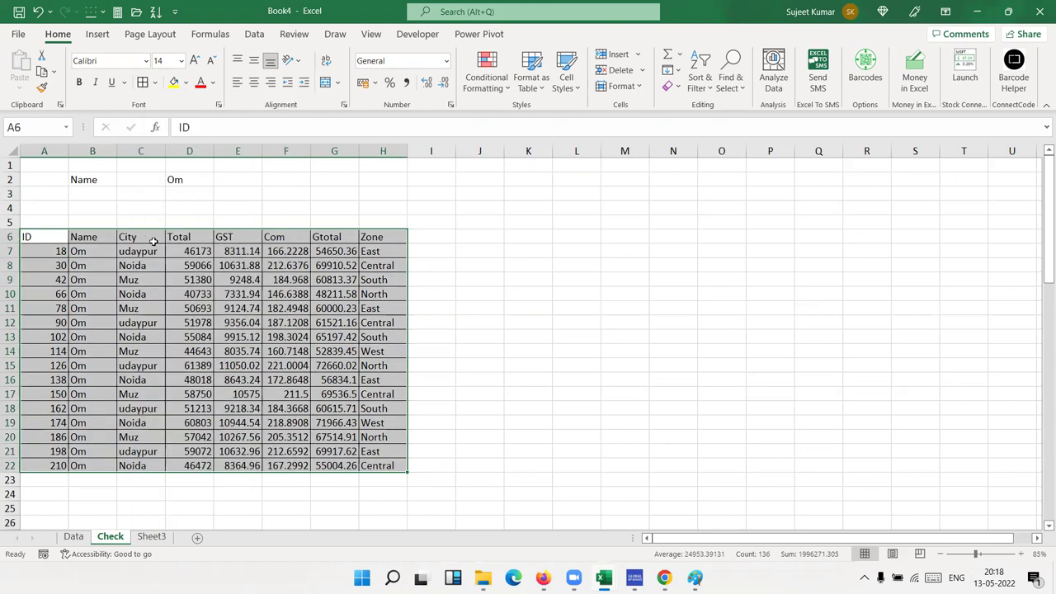
click(454, 355)
Test the table by switching D2 to Puja, then undo back to Om
click(211, 185)
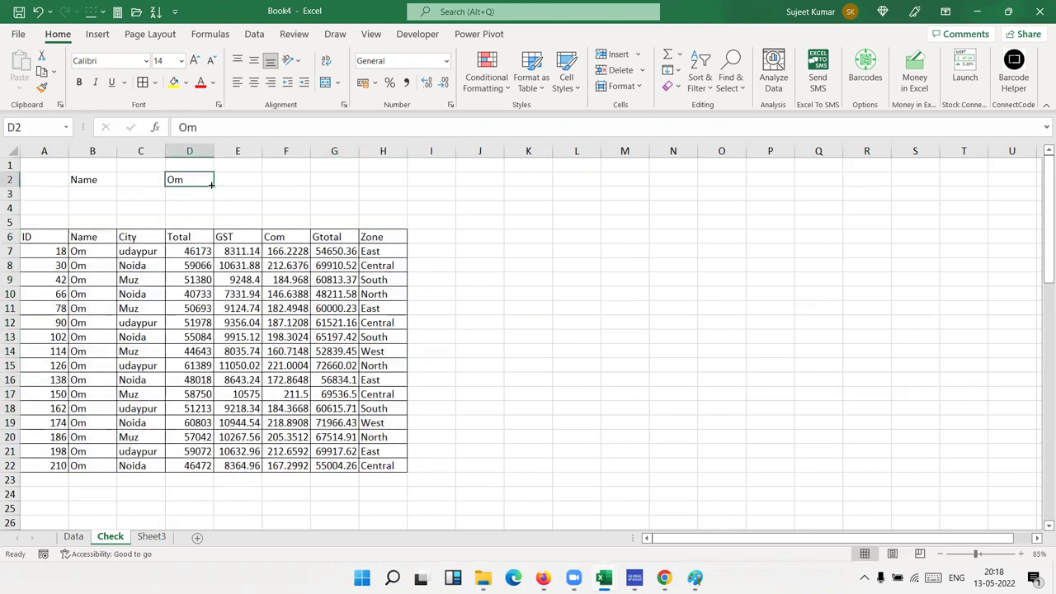
text(Puja)
key(Return)
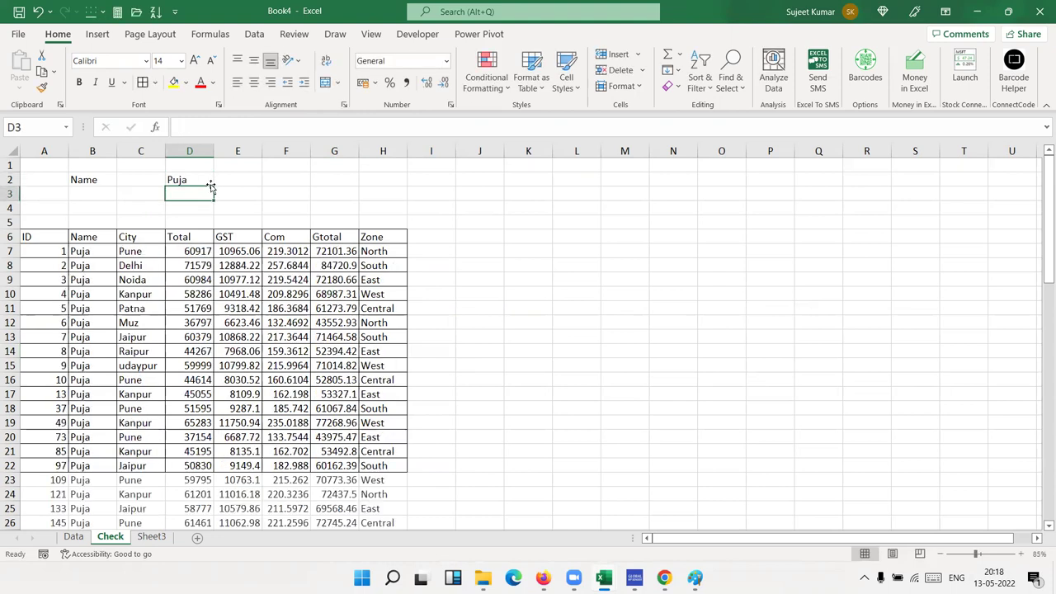
scroll(107, 384, down, 2)
scroll(107, 384, down, 5)
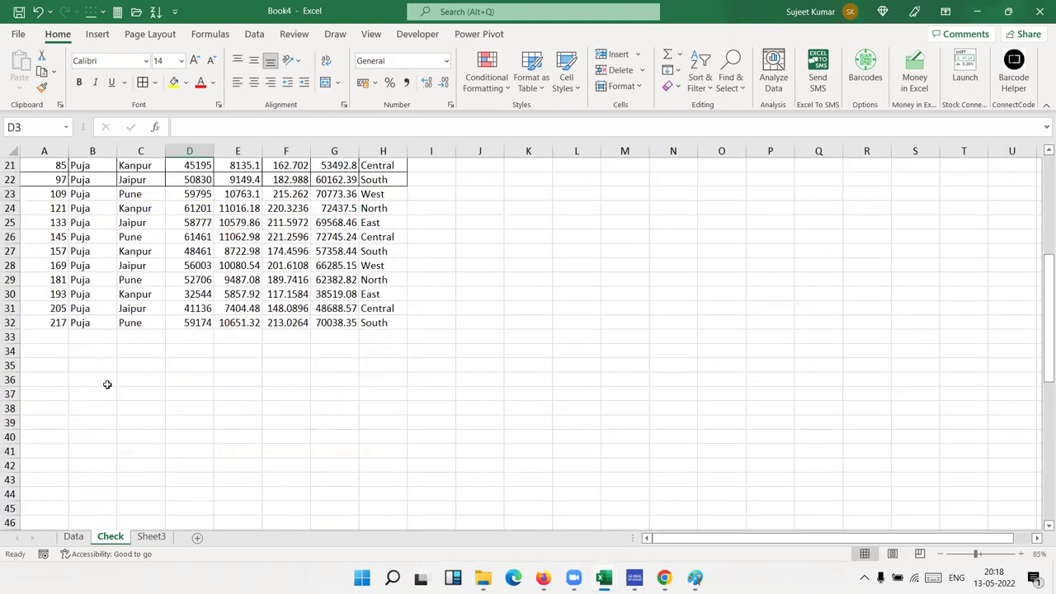
scroll(122, 374, up, 3)
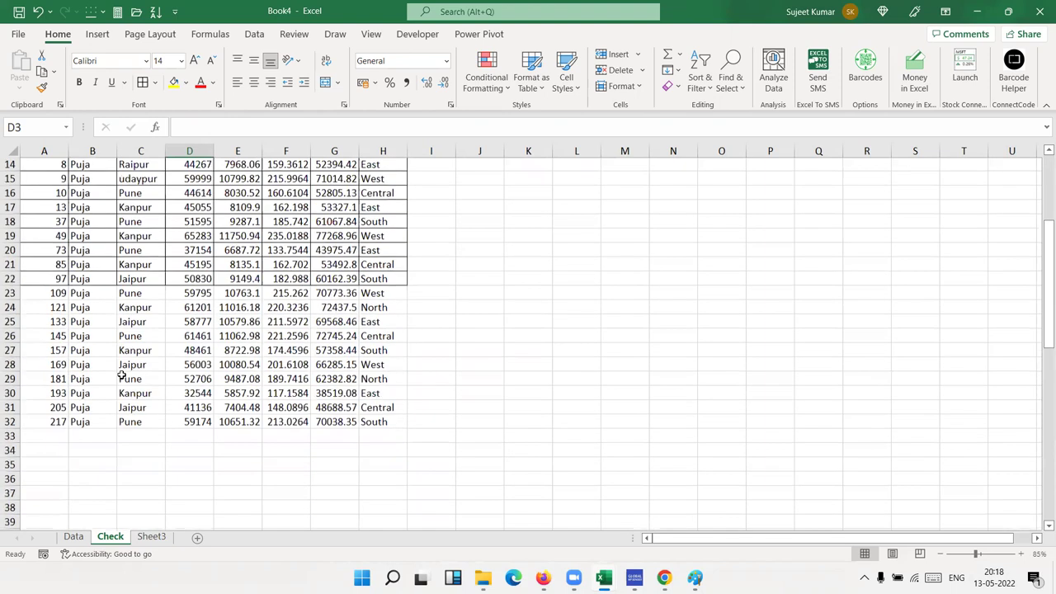
scroll(121, 374, up, 1)
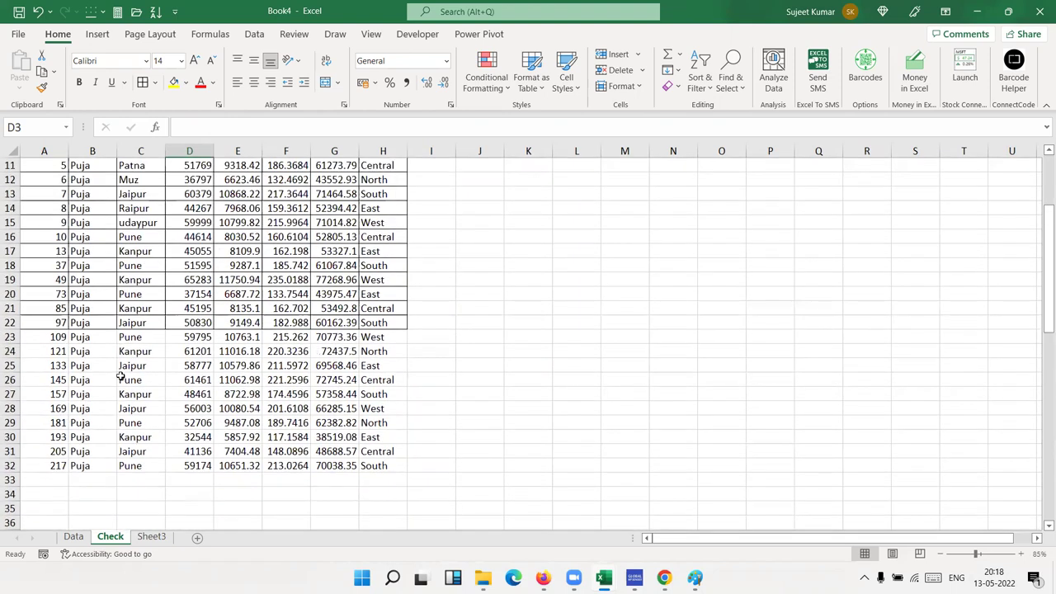
scroll(120, 376, up, 2)
scroll(121, 375, up, 2)
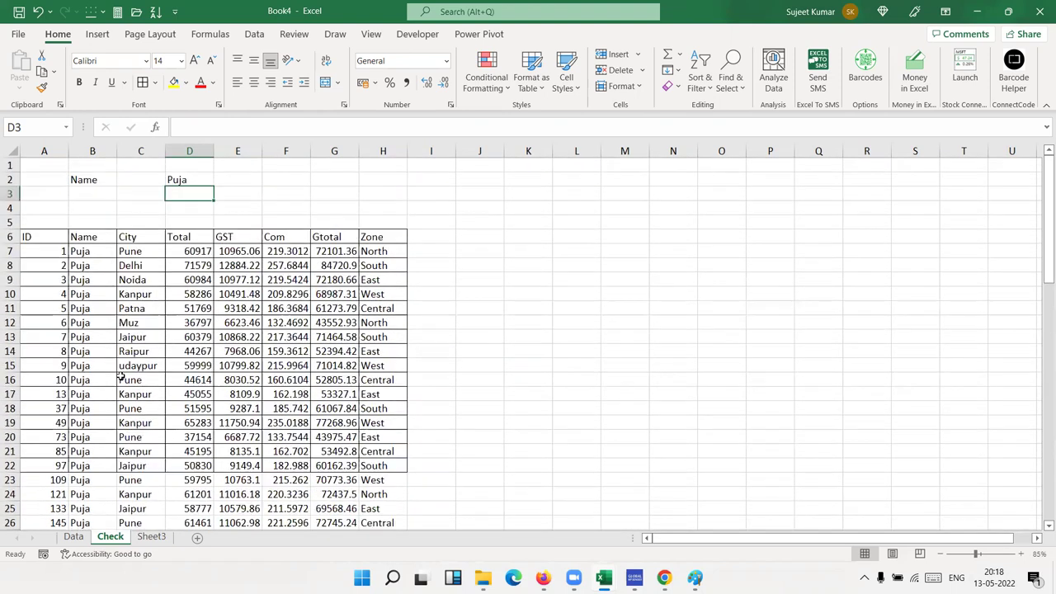
key(ctrl+z)
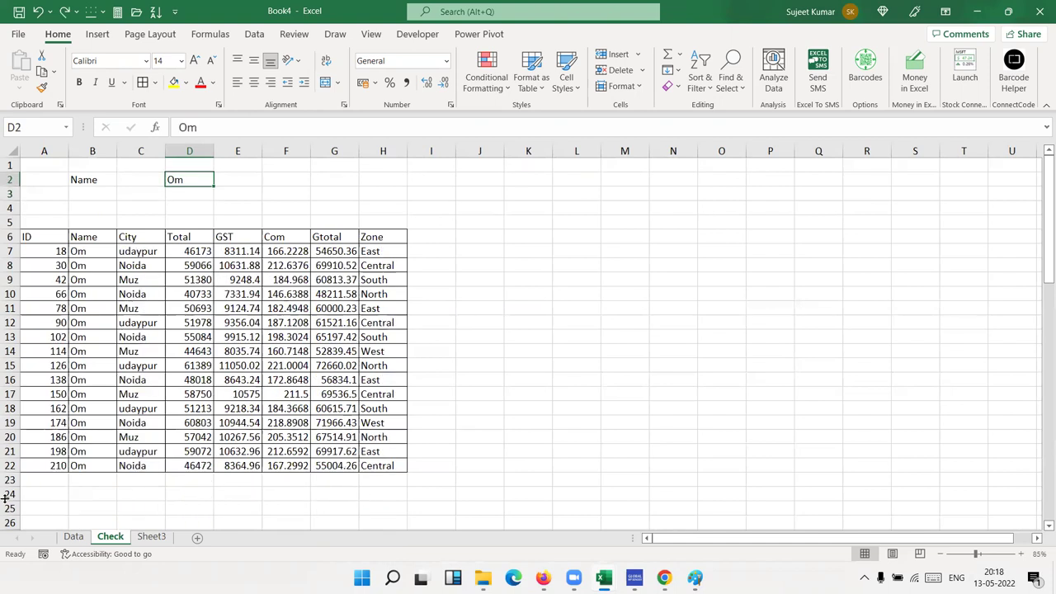
Remove the static borders from the Check table and select header cell A6
click(146, 370)
key(ctrl+a)
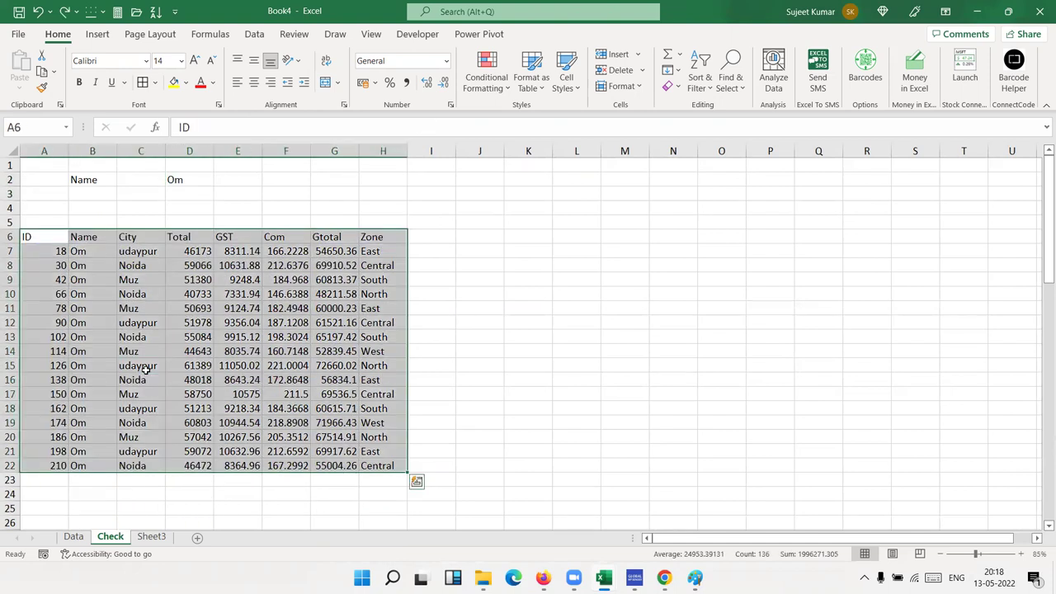
click(118, 283)
click(61, 233)
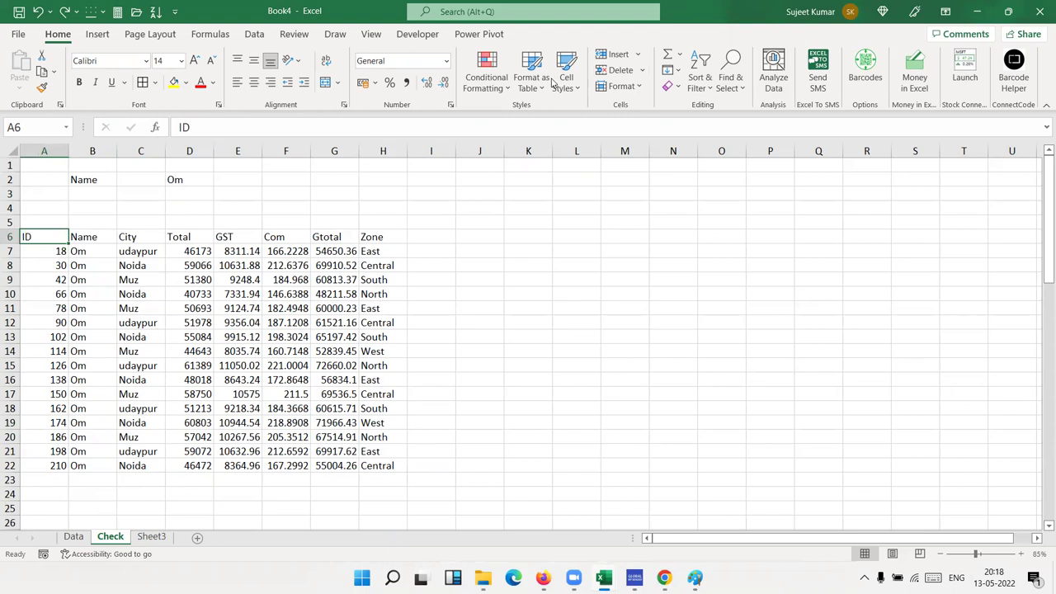
click(41, 478)
click(65, 238)
Add a formula rule =A6>0 on A6 that applies an outline border
click(484, 91)
mouse_move(486, 115)
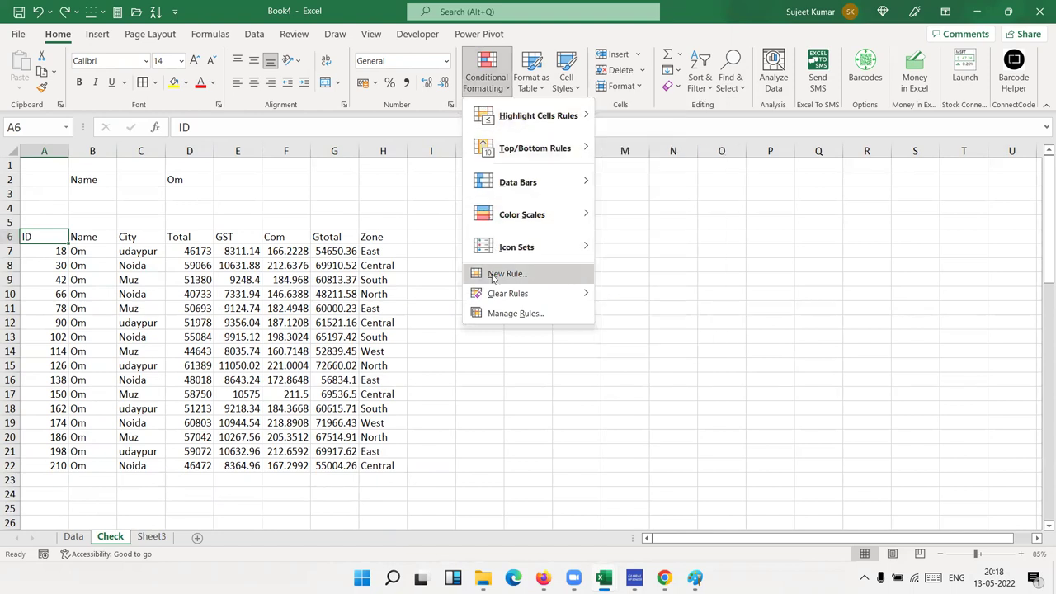
click(504, 273)
click(544, 307)
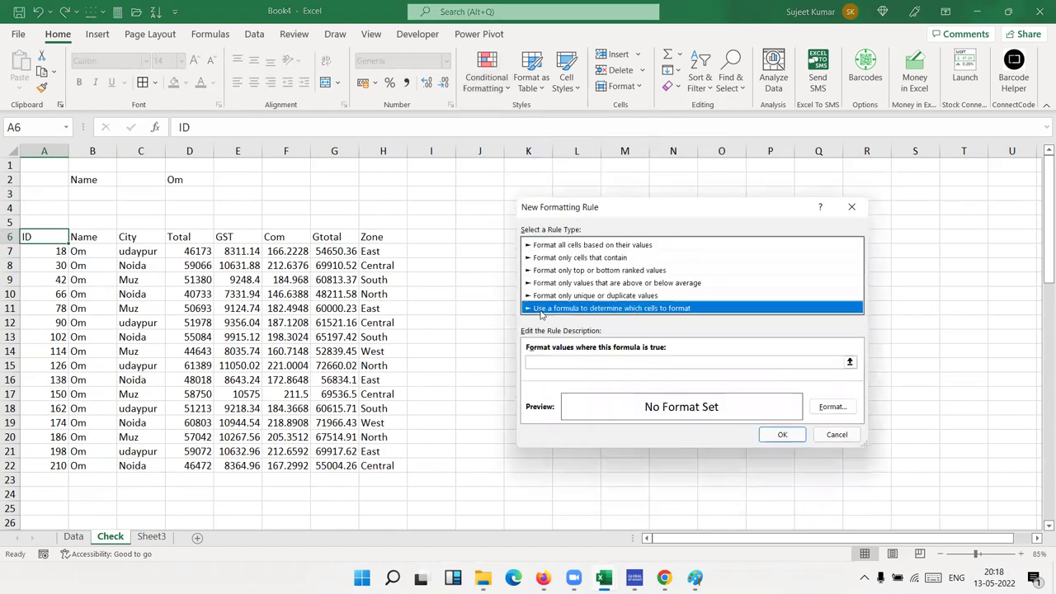
click(544, 362)
text(=a6>0)
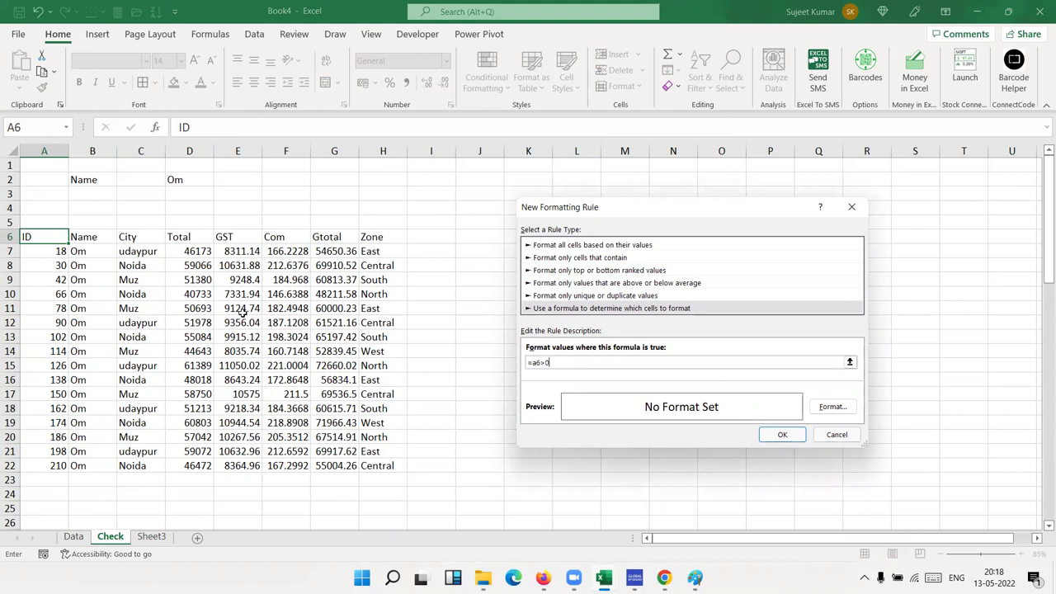
click(832, 406)
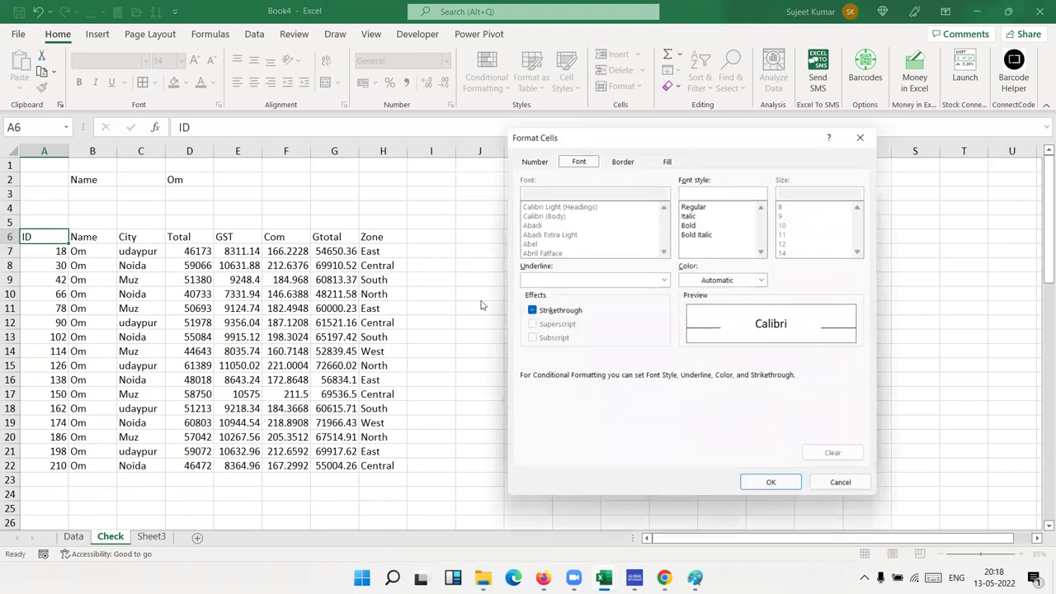
click(667, 161)
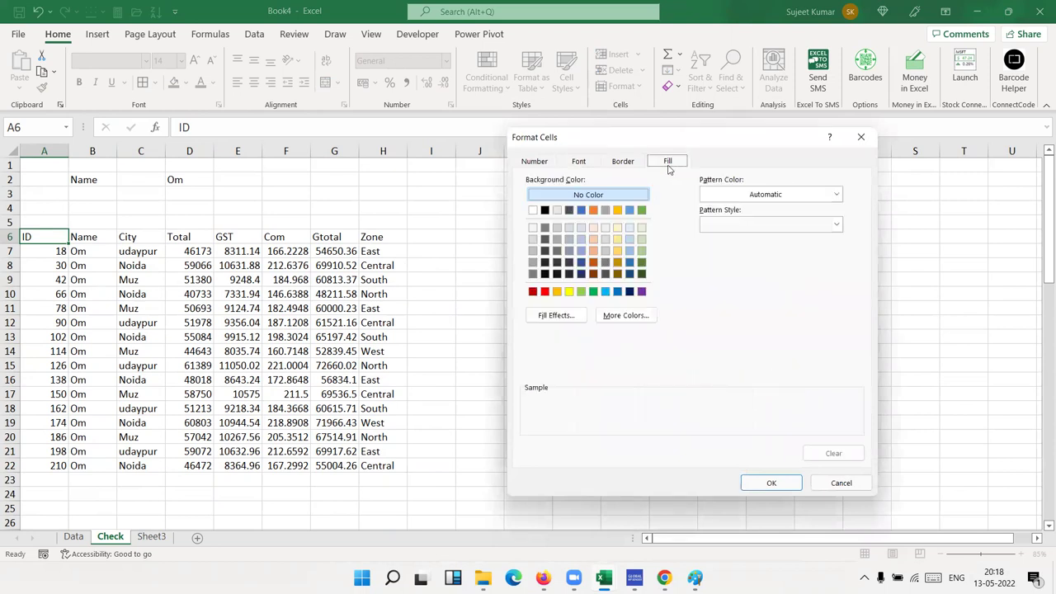
click(622, 162)
click(717, 203)
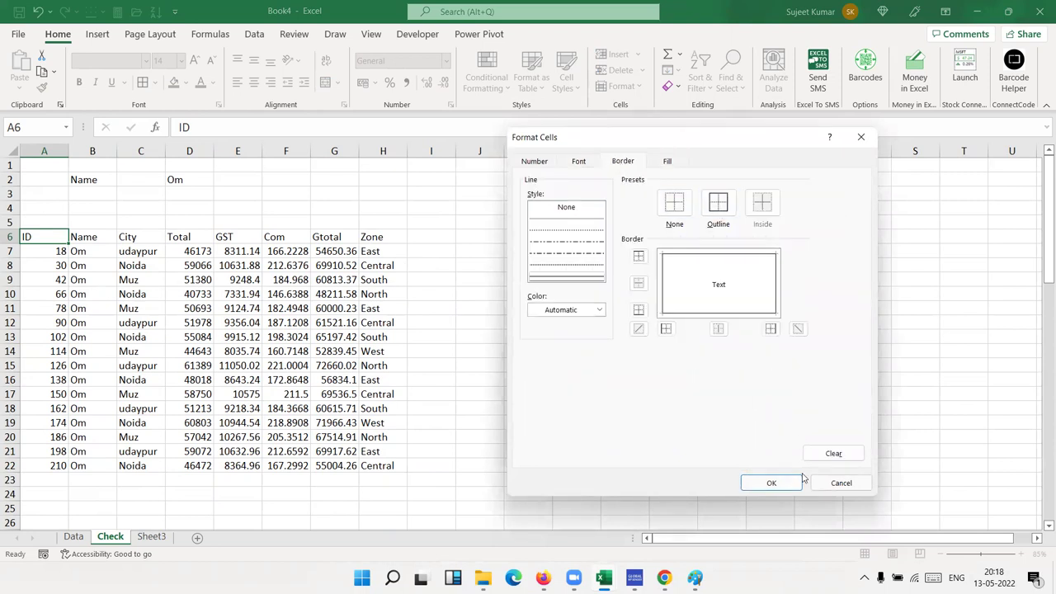
click(773, 483)
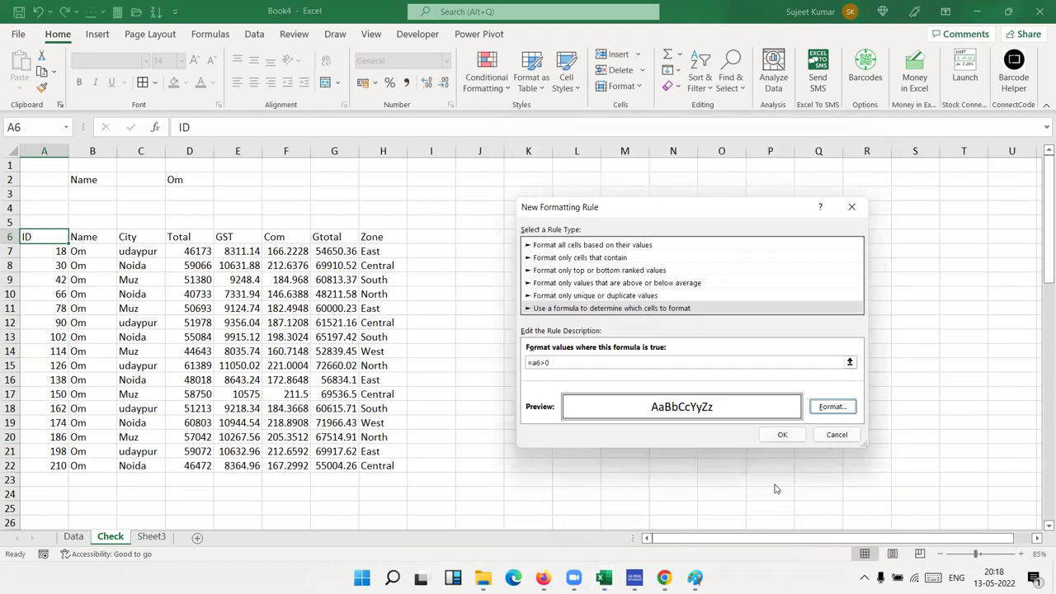
click(780, 434)
click(43, 88)
mouse_move(29, 237)
mouse_down()
mouse_move(409, 486)
mouse_move(386, 522)
mouse_up()
scroll(351, 528, up, 3)
scroll(352, 528, down, 3)
scroll(351, 528, down, 13)
scroll(351, 528, down, 1)
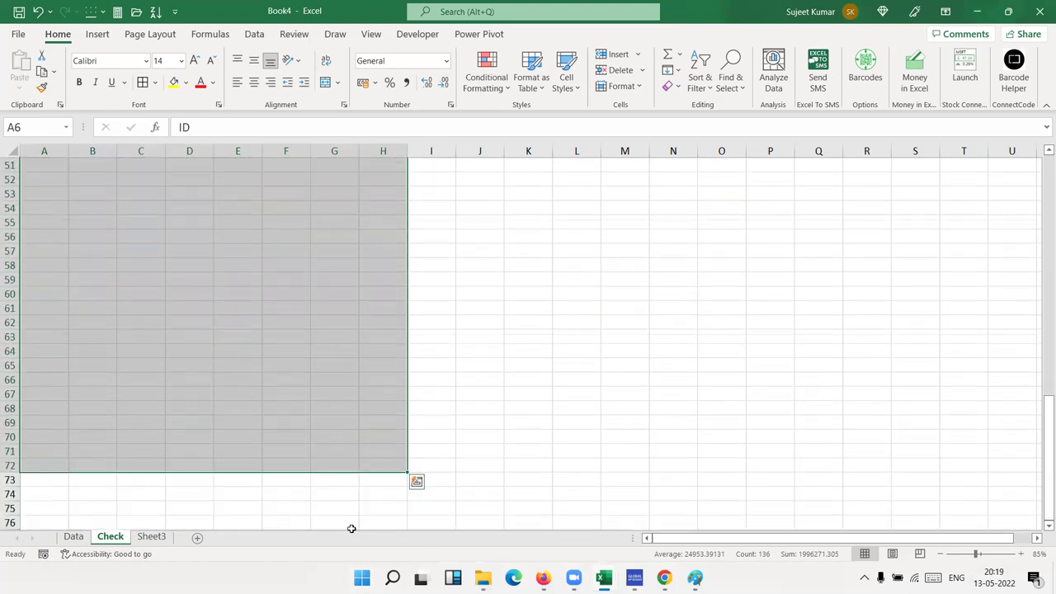
scroll(351, 526, up, 4)
scroll(352, 525, up, 9)
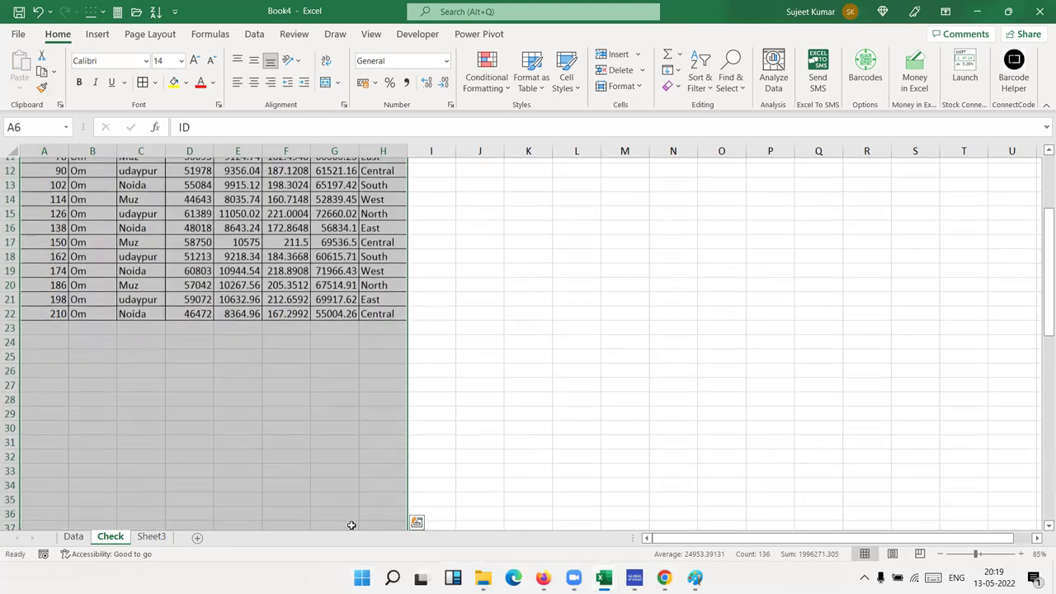
scroll(351, 525, up, 3)
scroll(351, 526, up, 1)
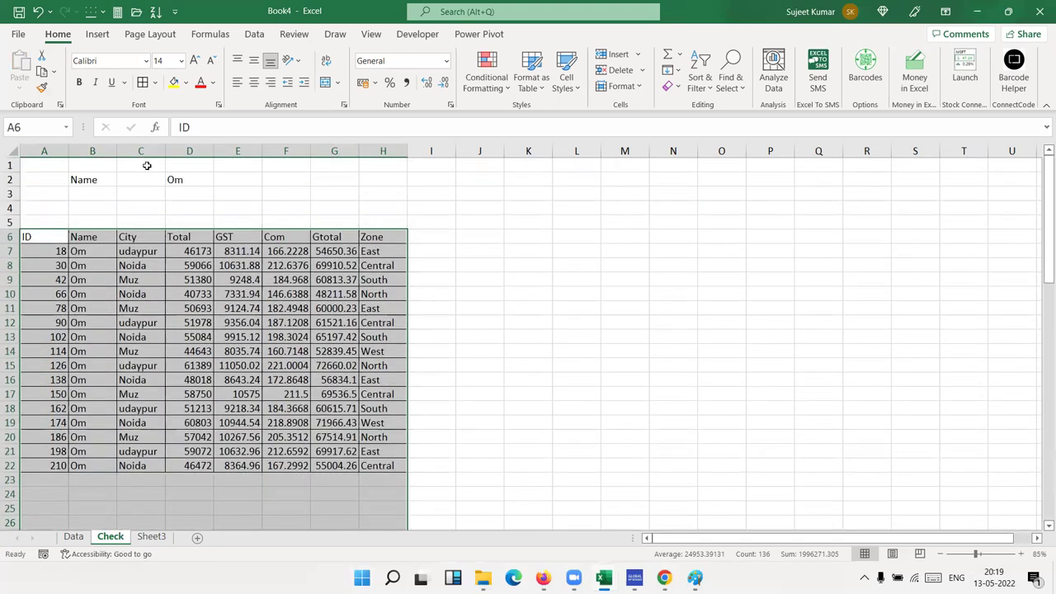
click(174, 179)
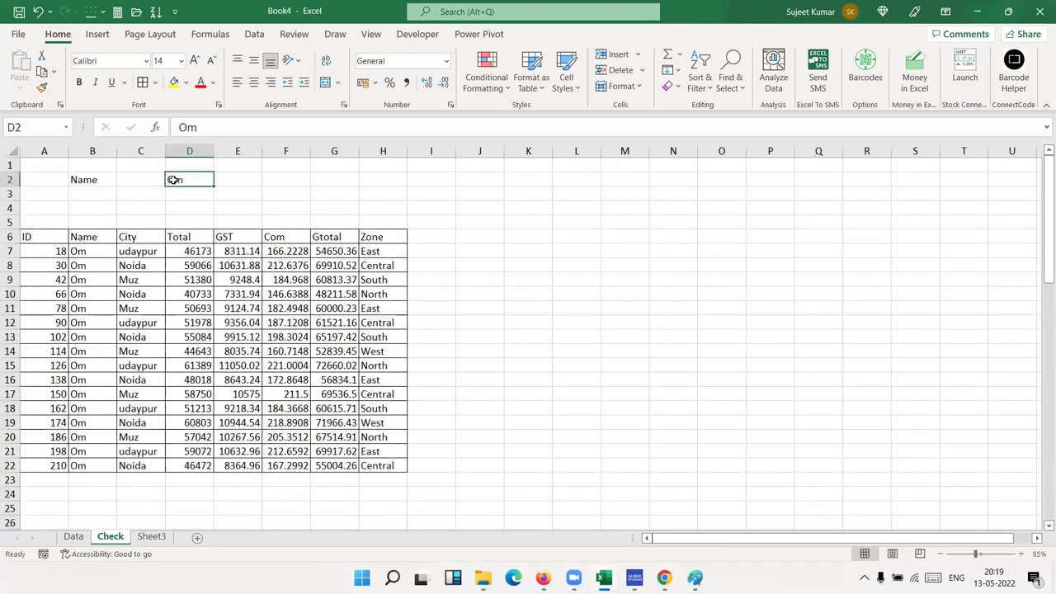
text(Inder)
key(Return)
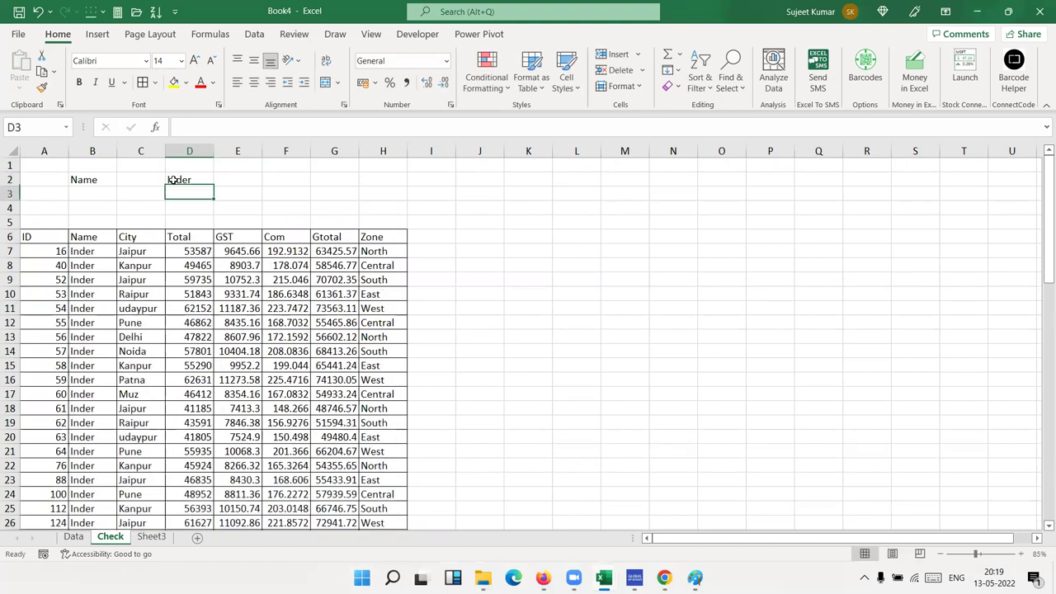
scroll(154, 336, down, 4)
scroll(154, 336, down, 2)
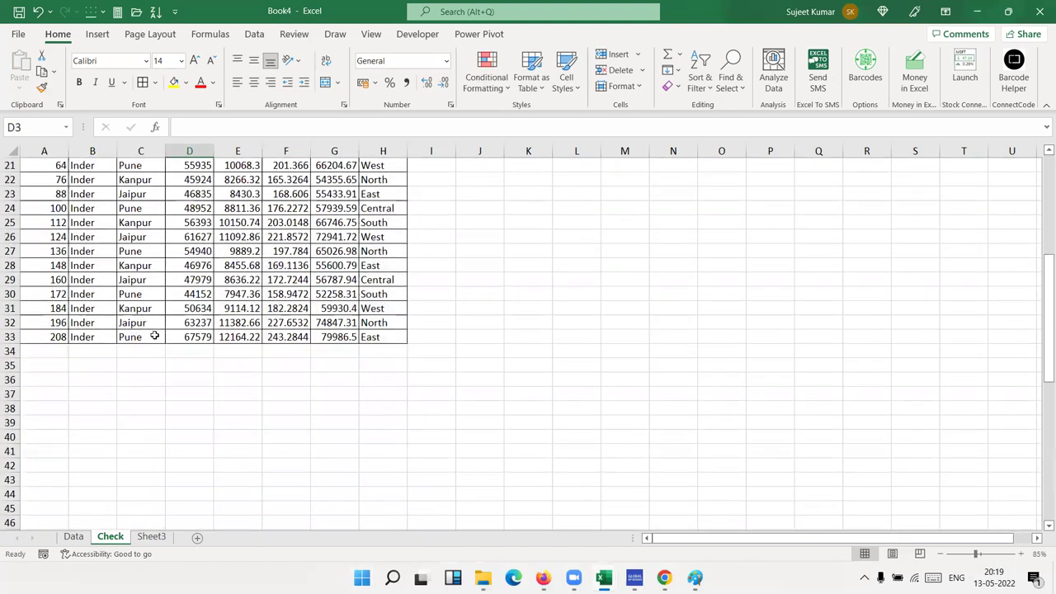
scroll(153, 336, up, 4)
click(196, 179)
text(Om)
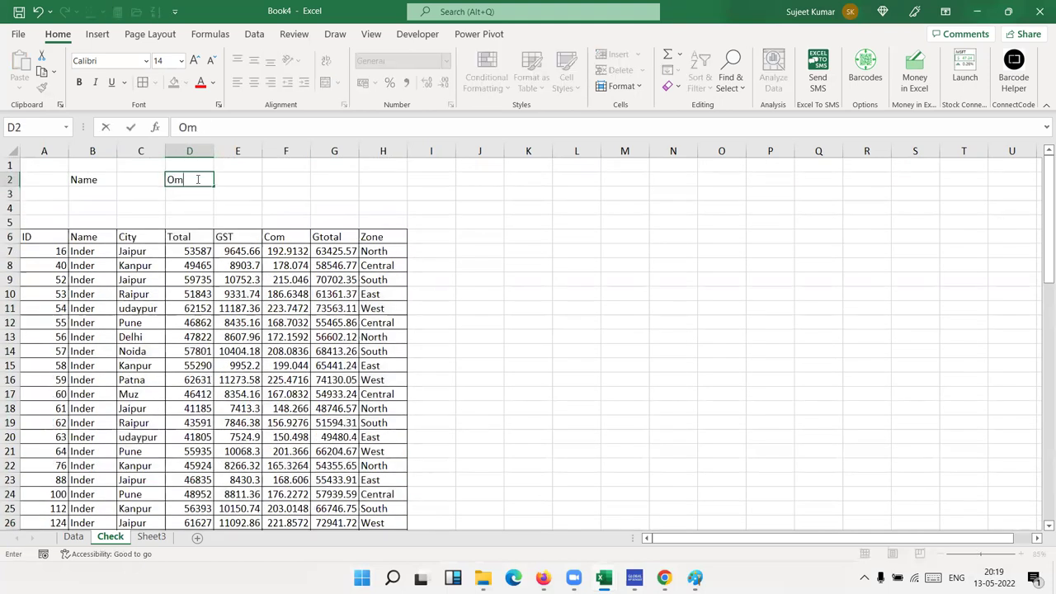
key(Return)
key(Return)
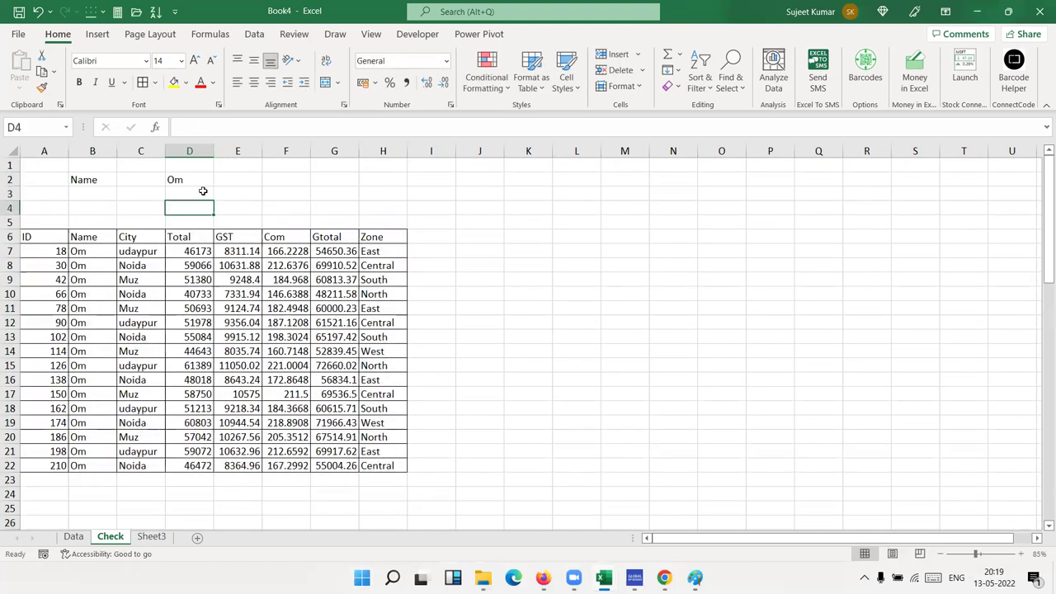
click(292, 297)
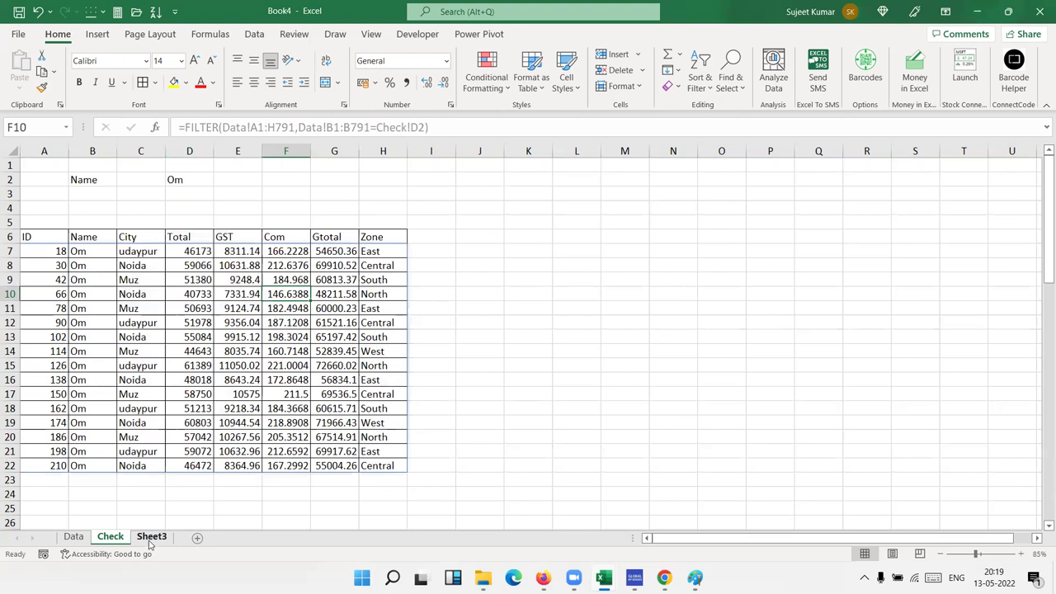
On Sheet3, enter the label Week in B4 and 1 in C4
click(152, 538)
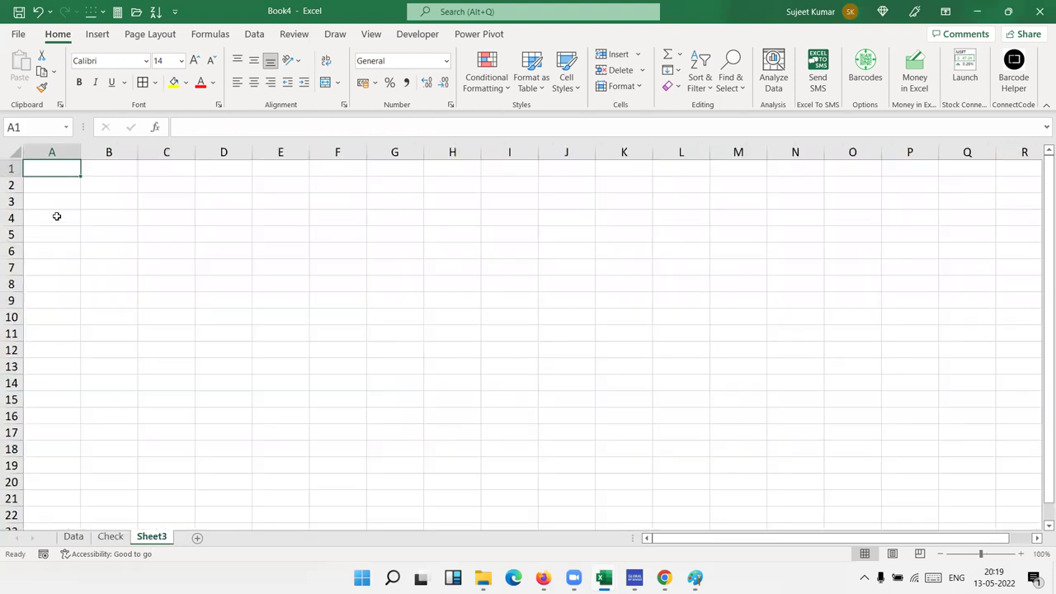
click(120, 237)
click(64, 236)
click(106, 235)
click(101, 217)
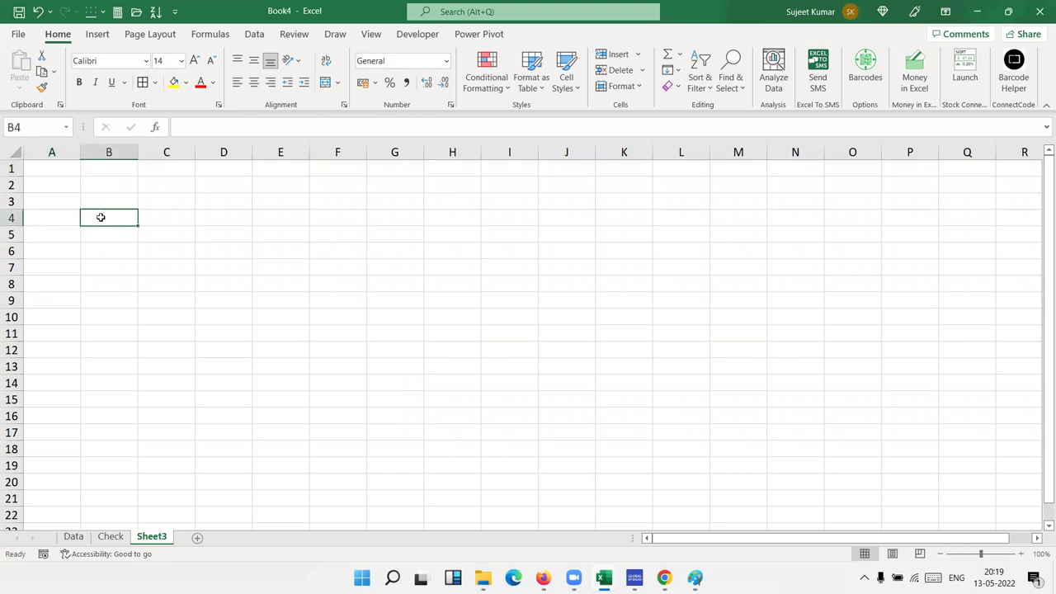
text(Wee)
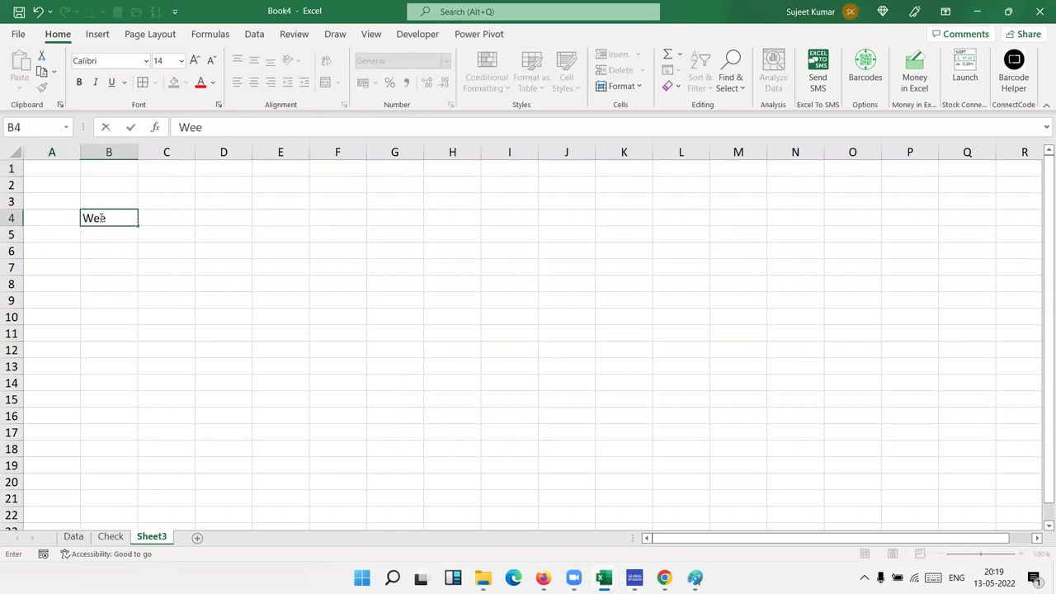
text(k)
key(Tab)
text(1)
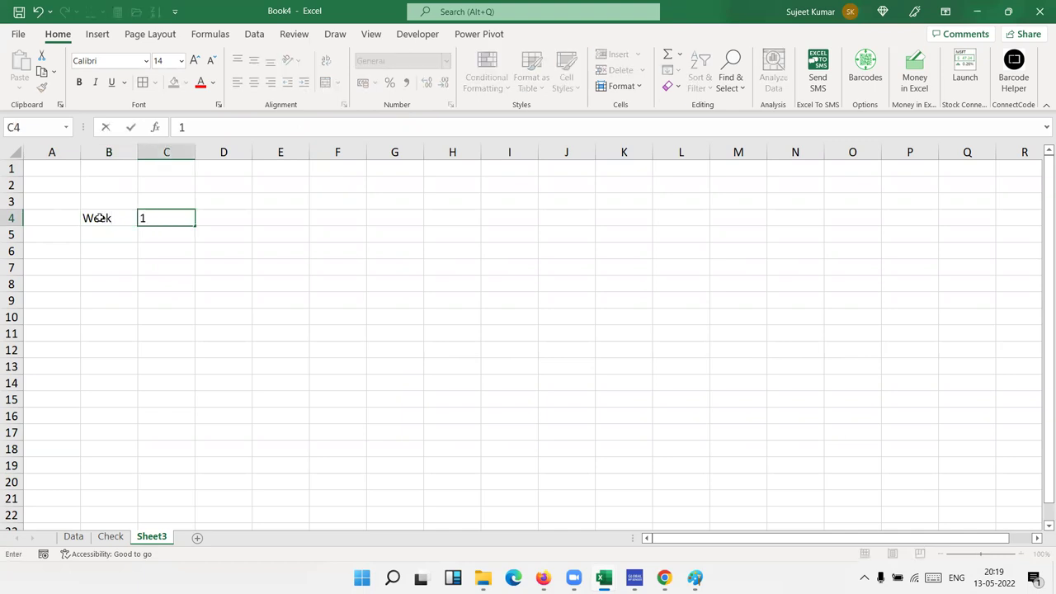
key(Return)
Mark out B7 through G7 on Sheet3 for the week's days
key(Down)
key(Left)
key(Down)
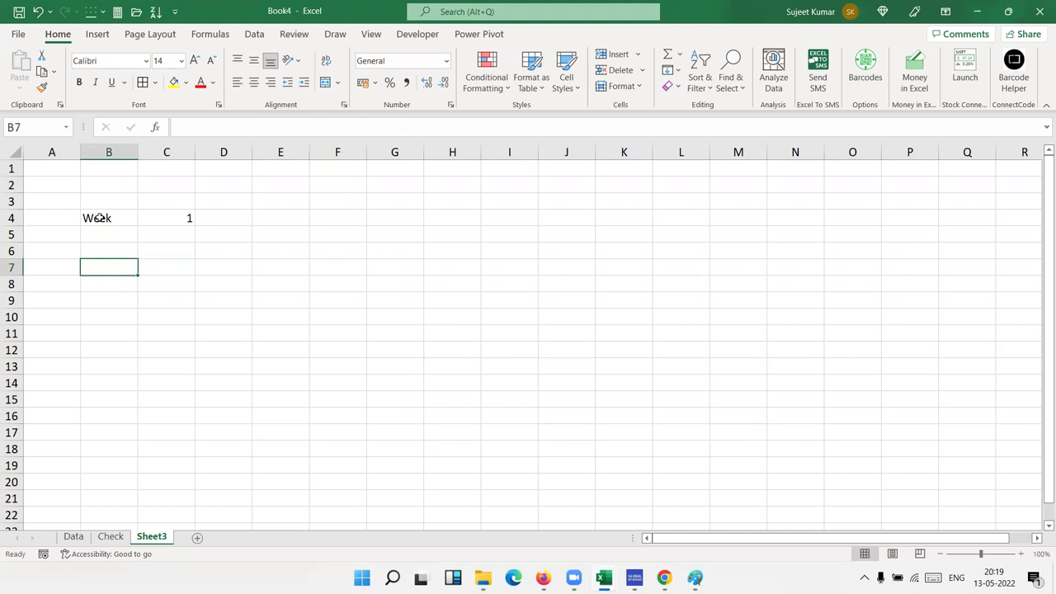
key(shift+Right)
key(shift+Right)
key(shift+Right)
key(shift+Right)
key(shift+Right)
key(shift+Right)
key(shift+Right)
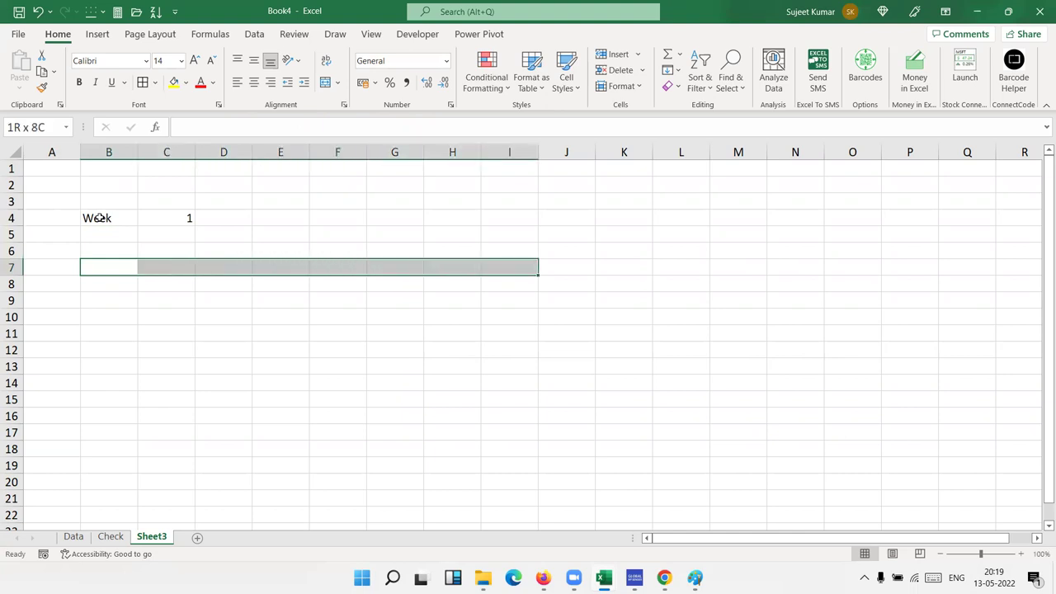
key(Left)
key(Right)
key(shift+Right)
key(shift+Right)
key(shift+Right)
key(shift+Right)
key(shift+Right)
key(shift+Left)
key(shift+Left)
key(shift+Left)
key(shift+Left)
key(shift+Left)
key(Left)
key(Right)
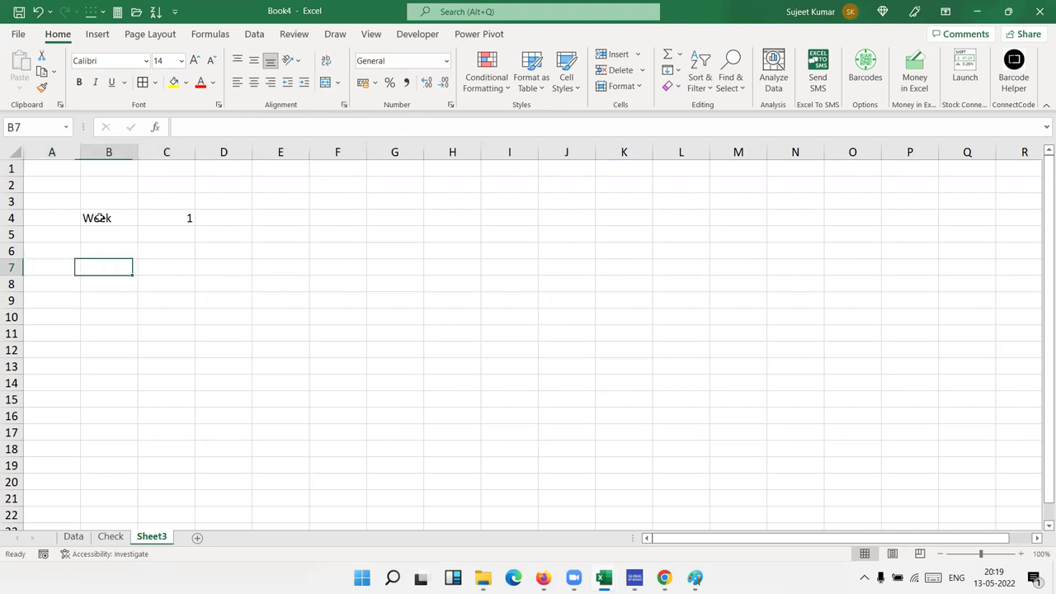
key(Right)
key(Right)
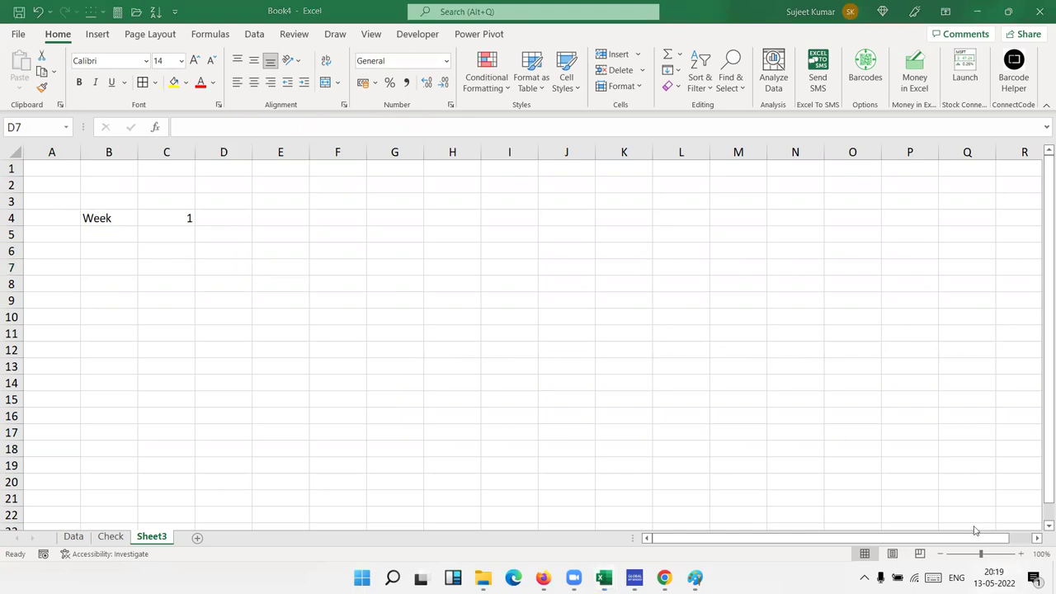
Check the May dates in the system calendar, then select D4 for the start date
click(991, 574)
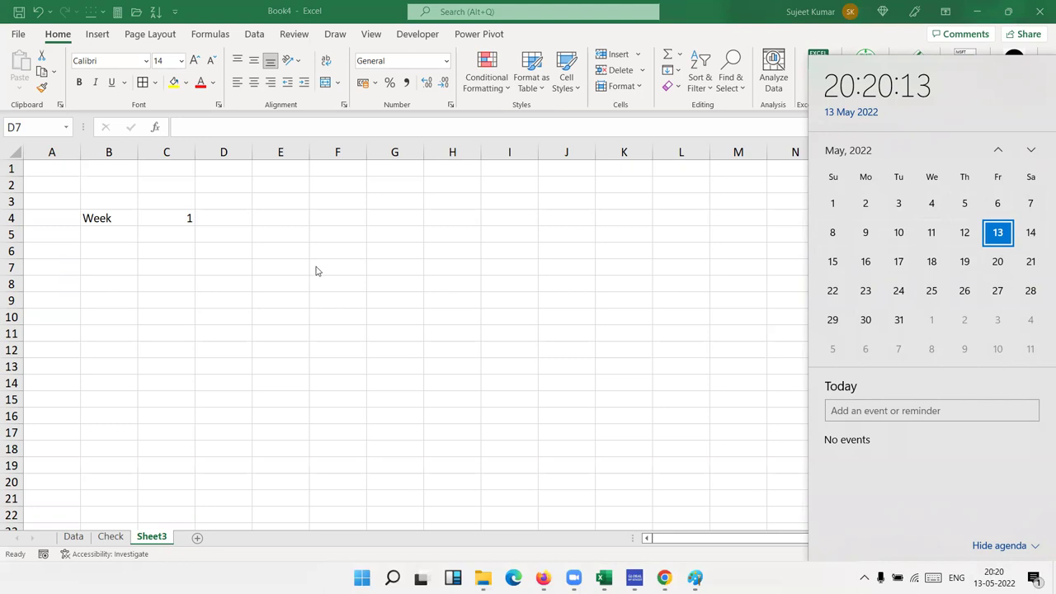
click(216, 238)
click(228, 222)
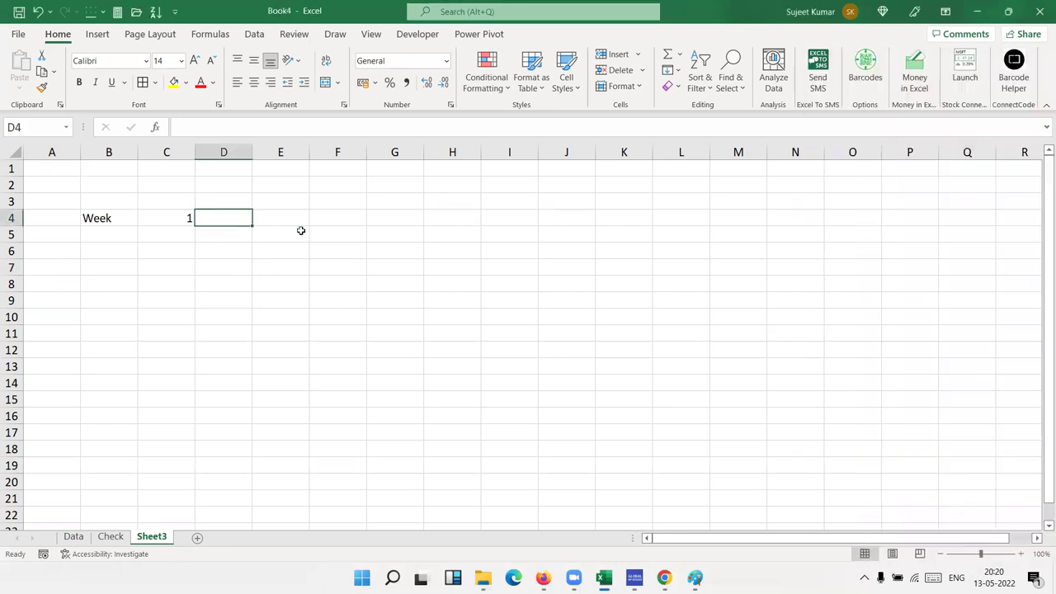
Build the formula =C4&"-"&"May" in D4 so it displays 1-May
text(=)
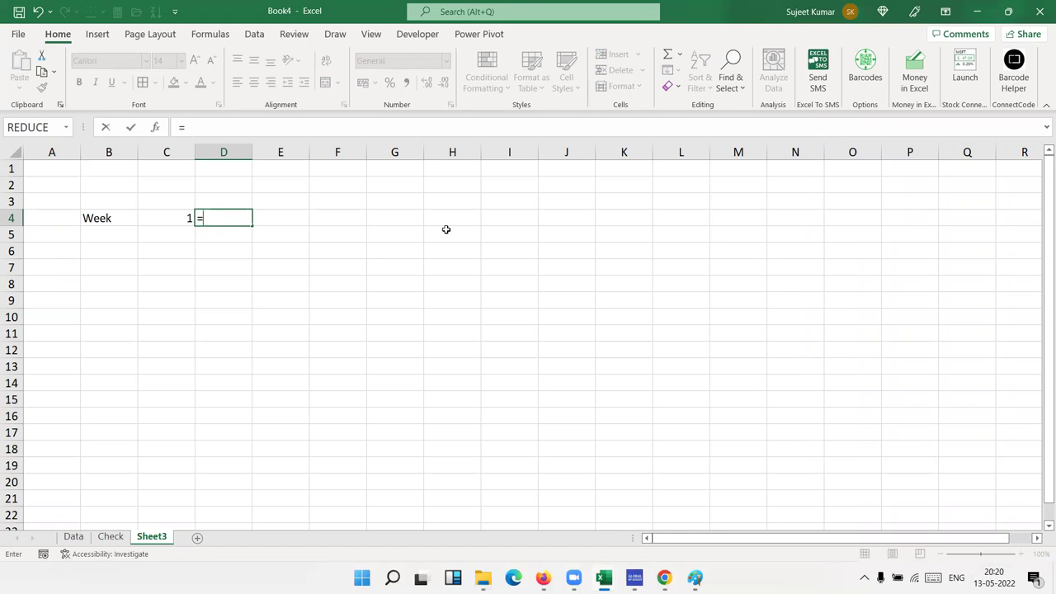
key(Left)
text(&)
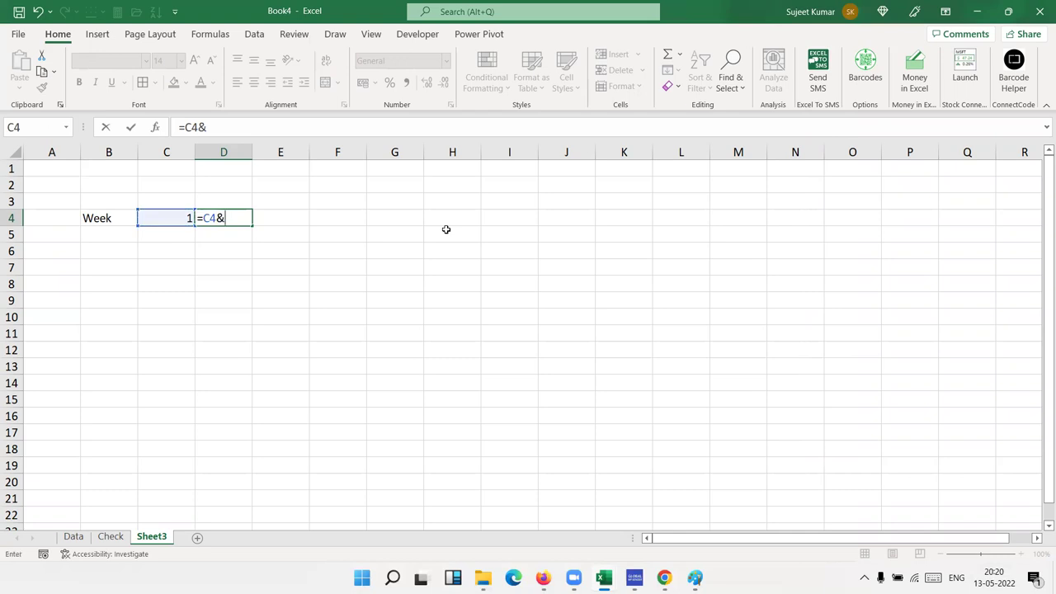
text(-")
text(&)
text(May)
key(BackSpace)
key(BackSpace)
key(BackSpace)
text((May)
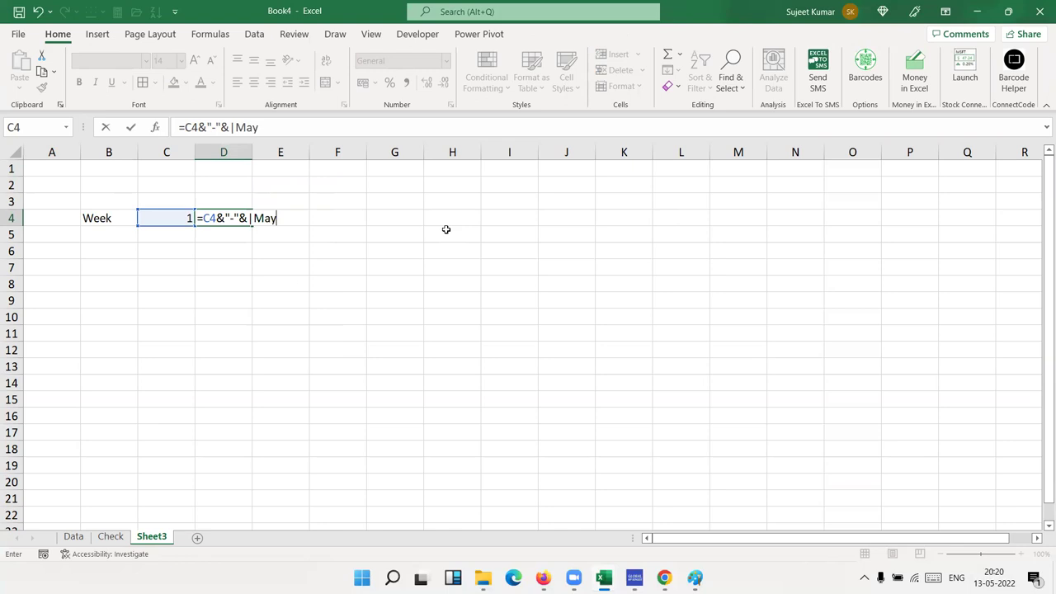
key(Return)
key(Return)
key(BackSpace)
text(")
click(280, 218)
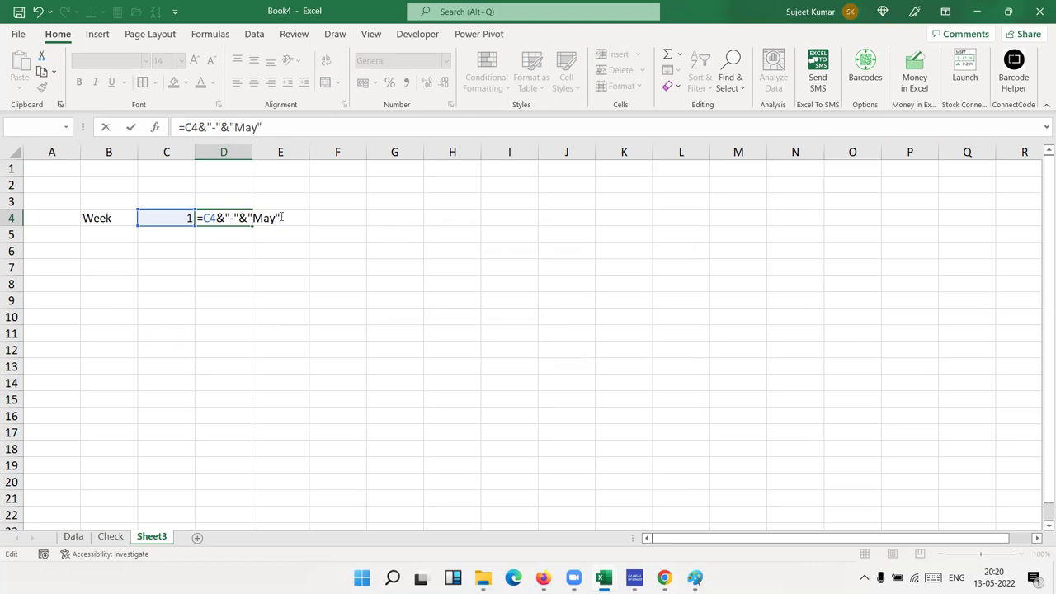
key(Return)
key(Up)
key(Down)
key(Left)
key(Left)
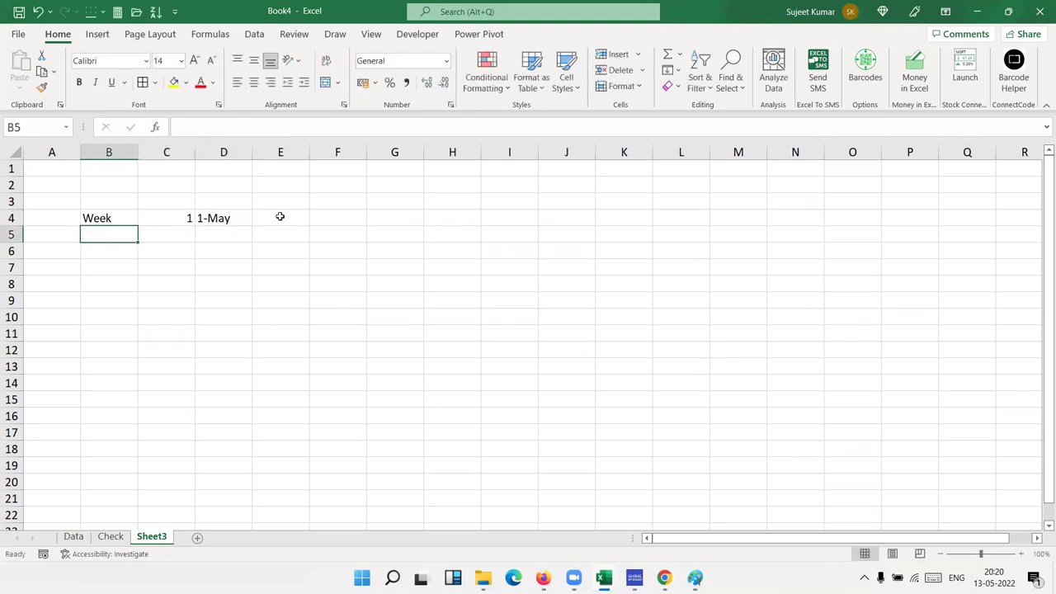
key(Down)
key(Down)
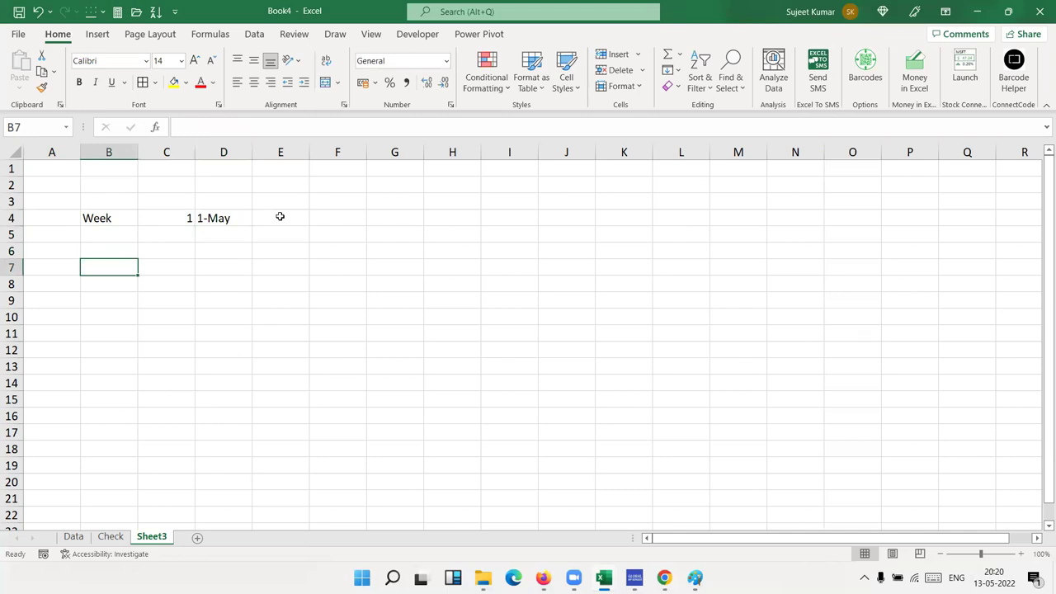
Enter =D4+(C4*6)-1 in B7 and format the result as a date
text(=)
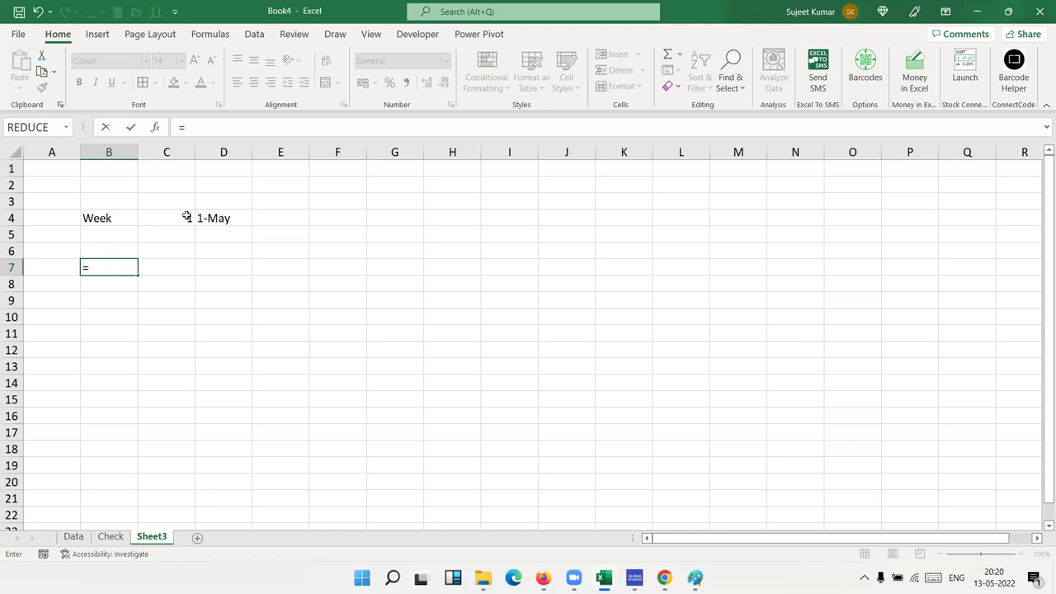
click(186, 217)
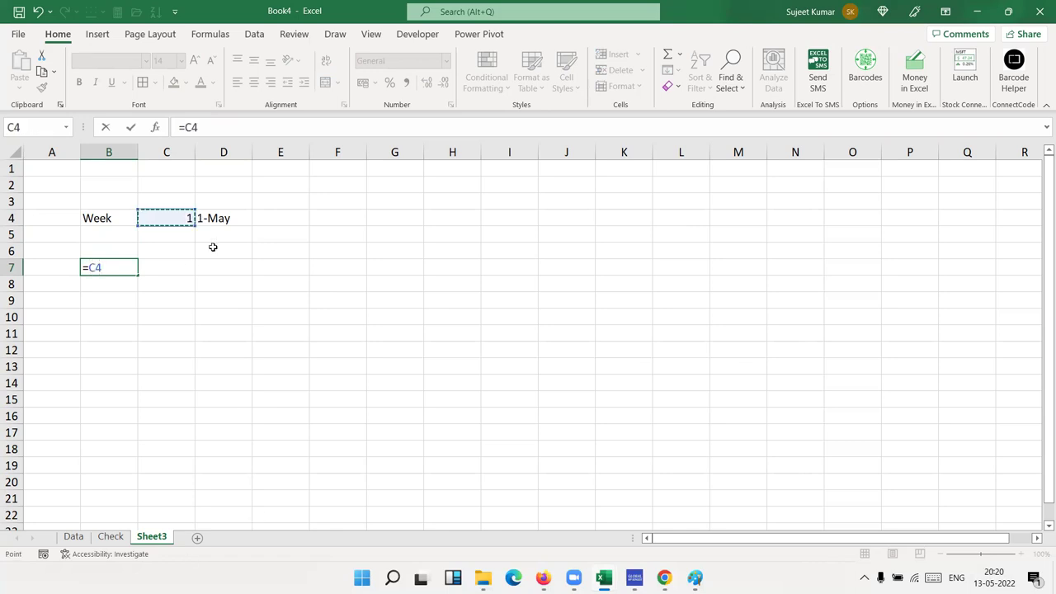
click(240, 215)
text(*)
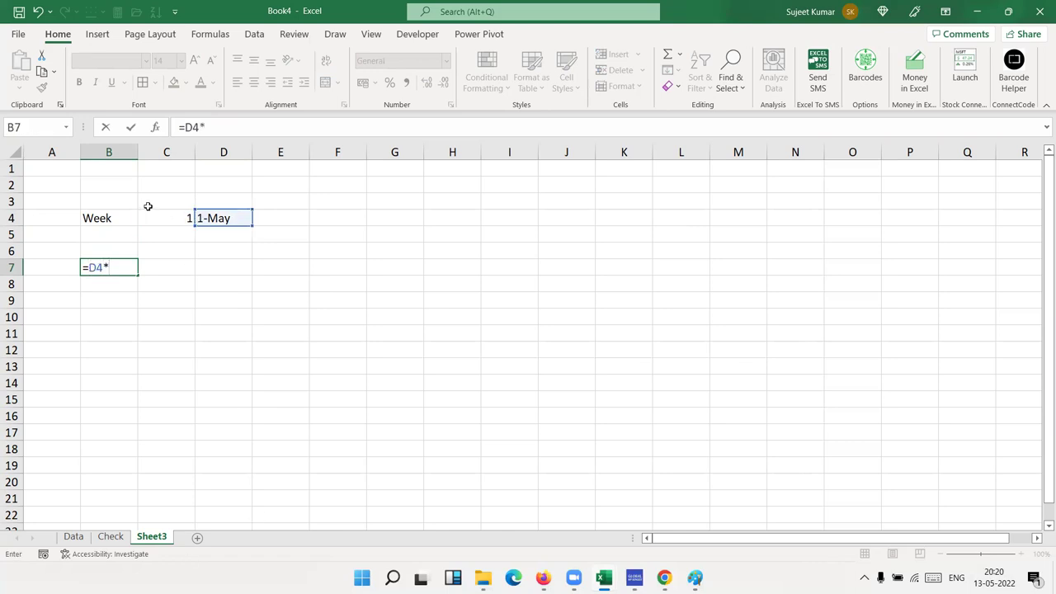
key(BackSpace)
text(+()
click(186, 214)
text(*6)
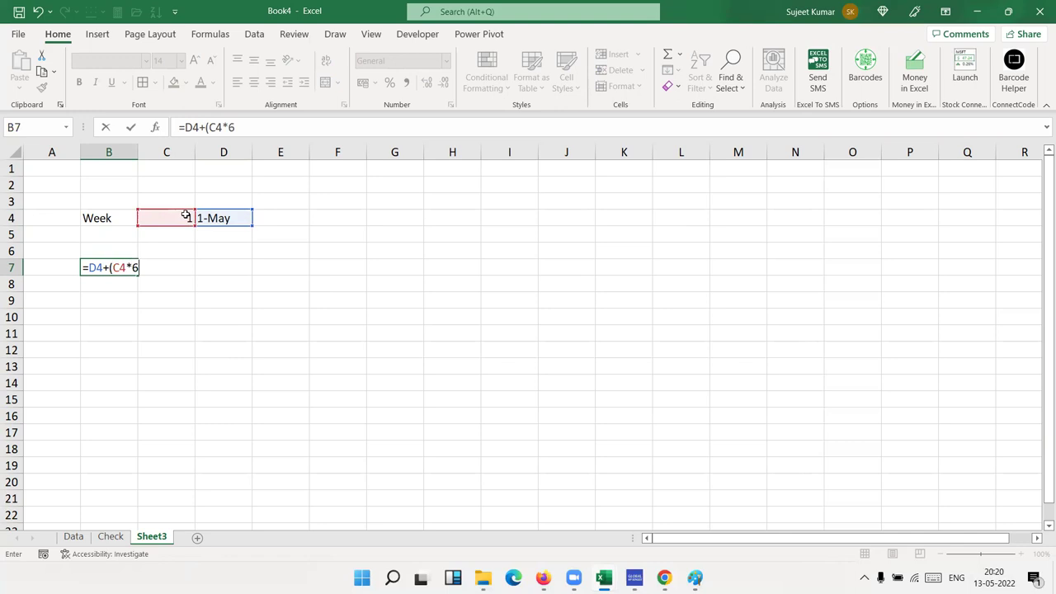
text()-1)
key(Return)
key(Up)
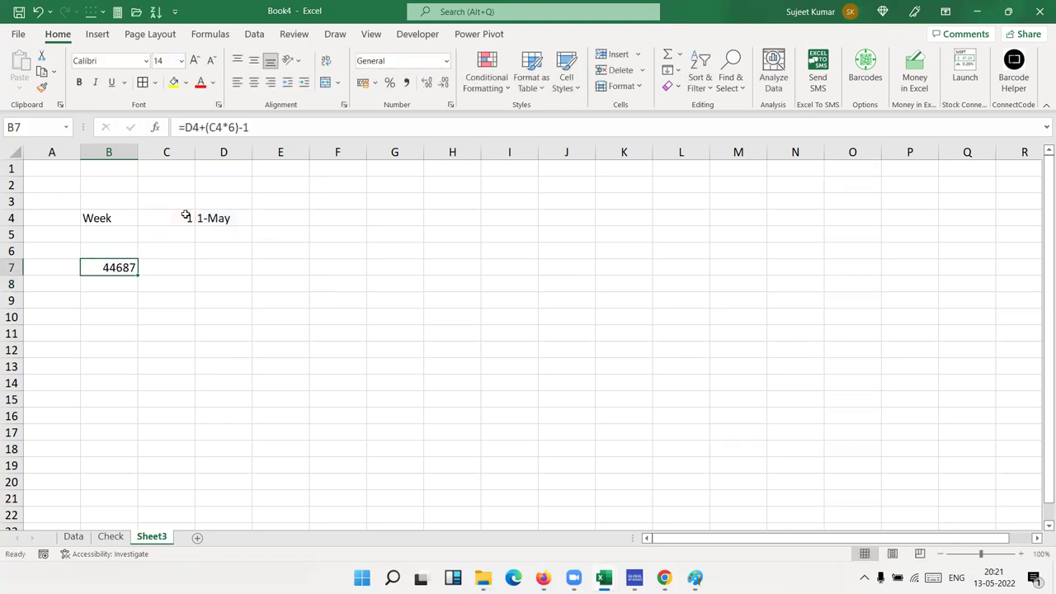
key(ctrl+shift+3)
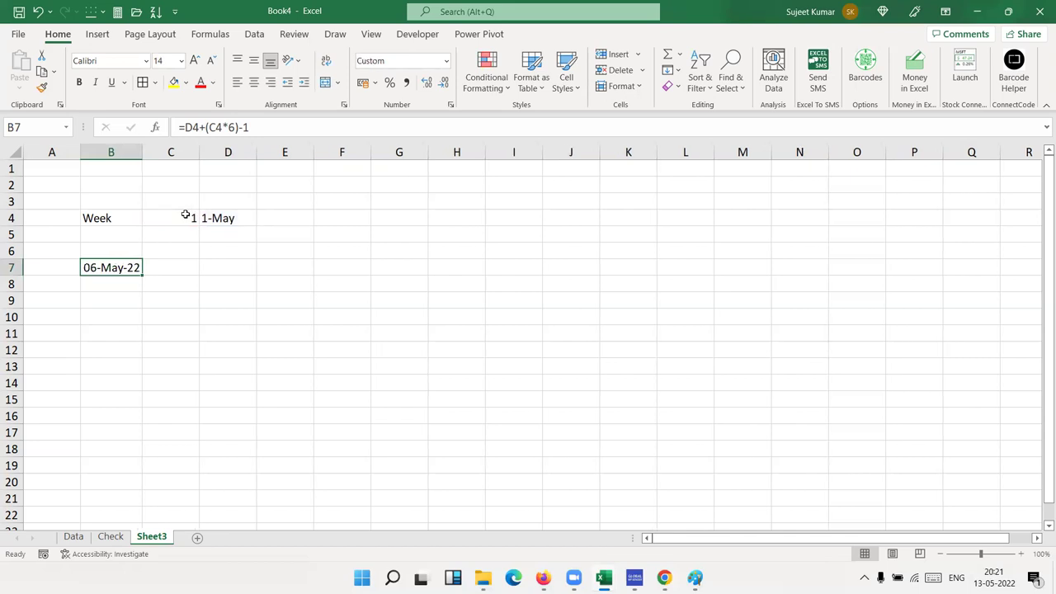
Edit B7's formula to subtract 6 and then 1, giving 30-Apr-22
click(242, 128)
key(Delete)
text(6-1)
key(Return)
key(Up)
Trim B7's formula to =D4+(C4*6)-6, declining the correction prompt, so it shows 01-May-22
click(310, 135)
key(BackSpace)
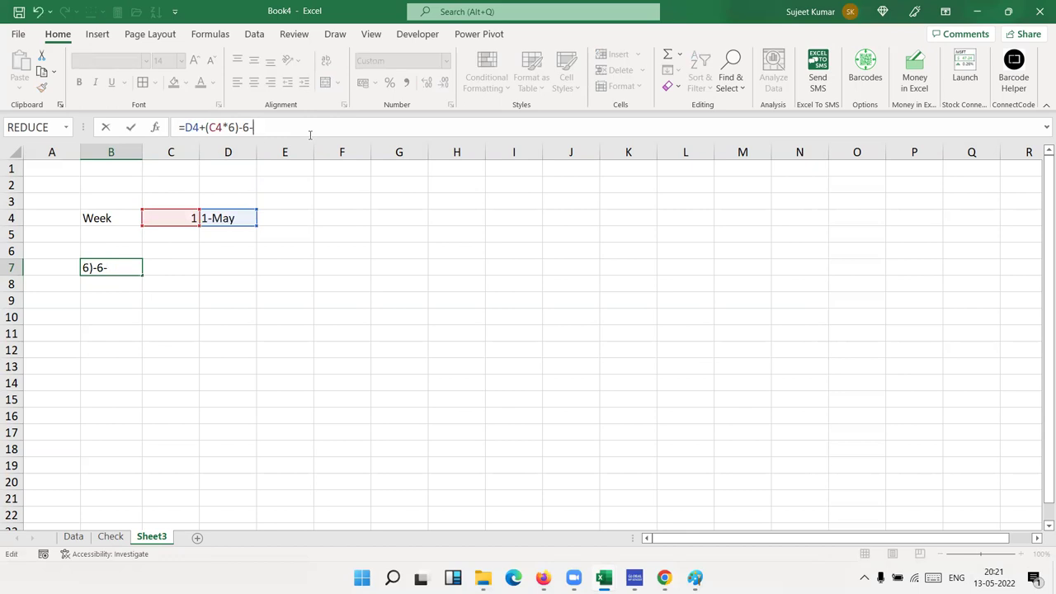
key(Return)
key(Escape)
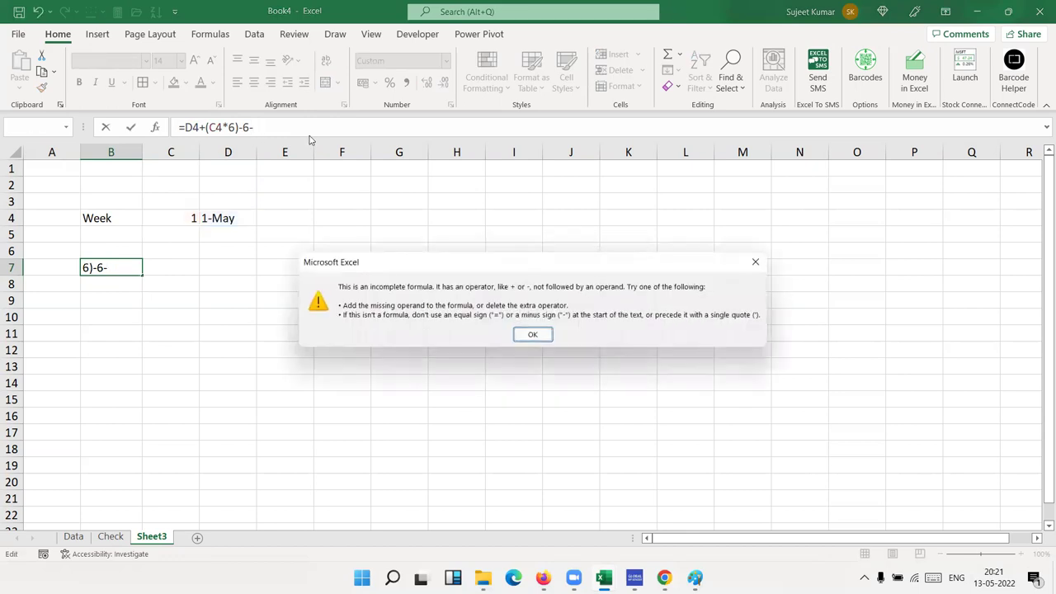
key(Return)
click(310, 134)
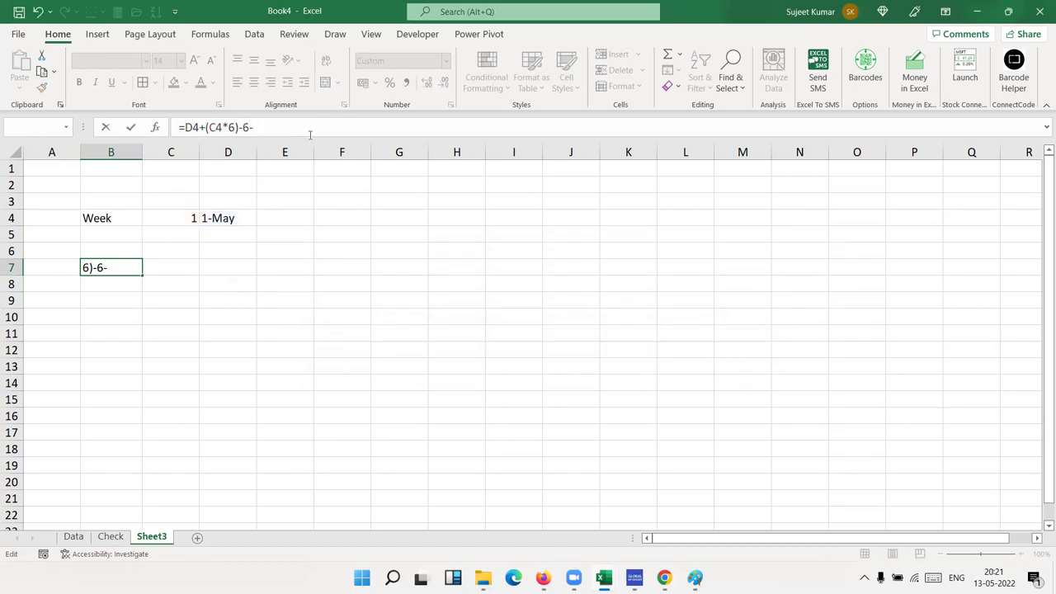
key(BackSpace)
key(Return)
key(Up)
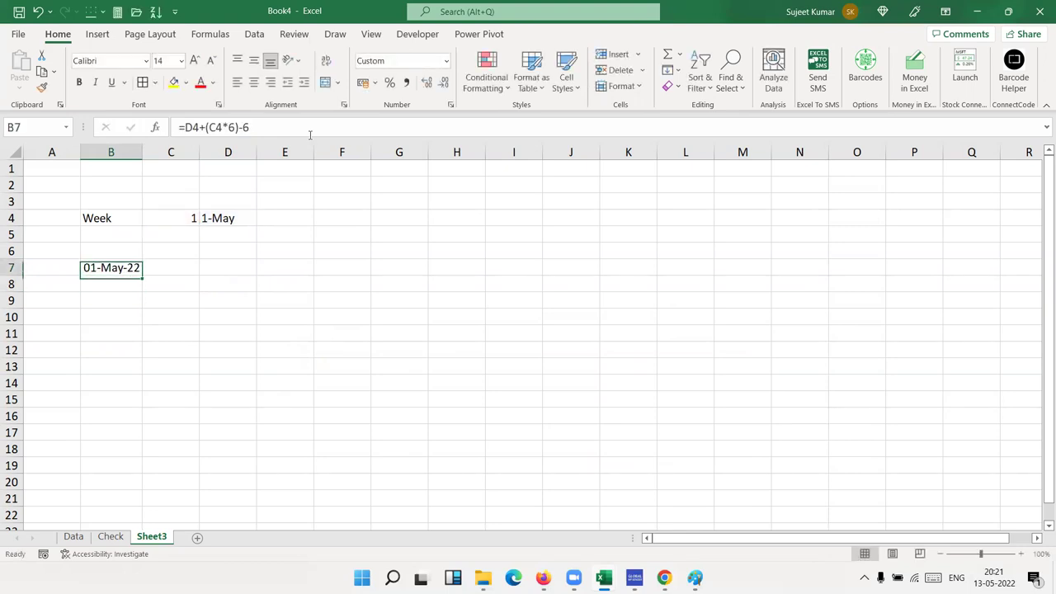
Enter =B7+1 in C7 and copy it across the row with Ctrl+R
key(Right)
key(Left)
key(Right)
text(=)
key(Left)
text(+1)
key(Return)
key(Up)
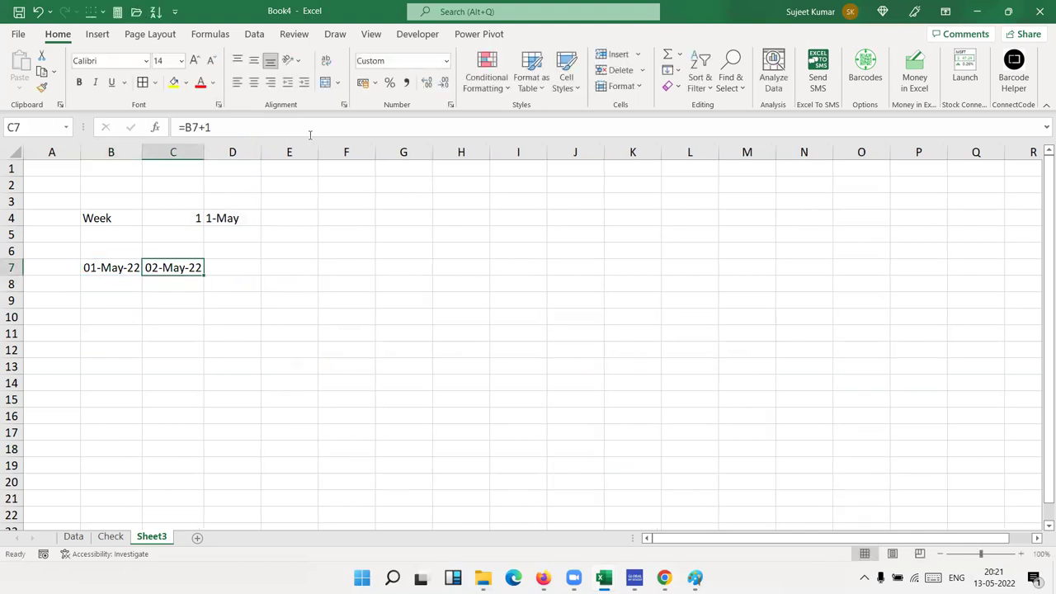
key(shift+Right)
key(shift+Right)
key(shift+Right)
key(shift+Right)
key(ctrl+r)
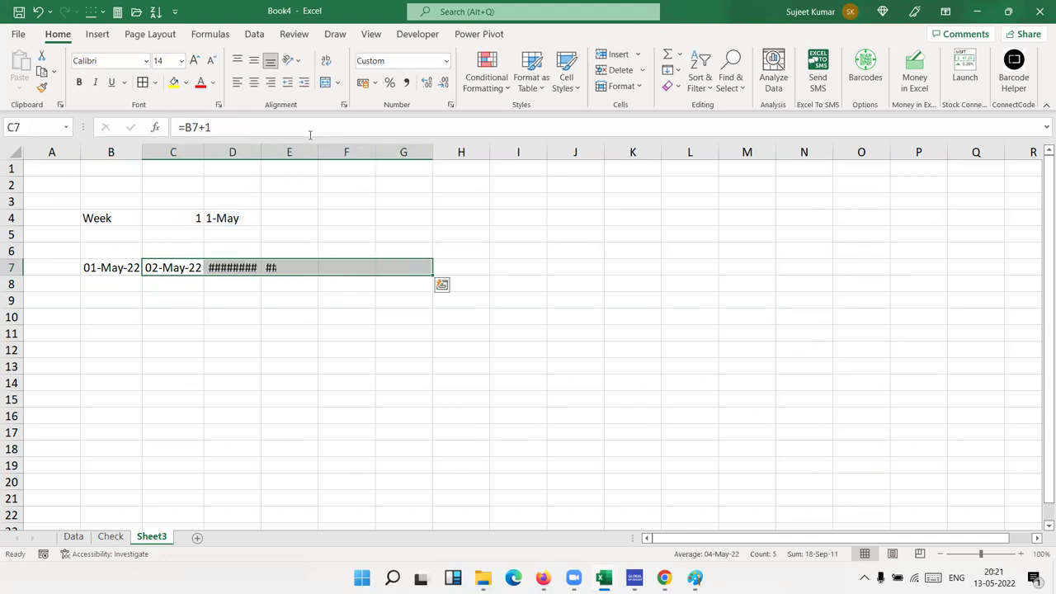
Autofit the date columns and extend the series so H7 shows 07-May-22
key(Right)
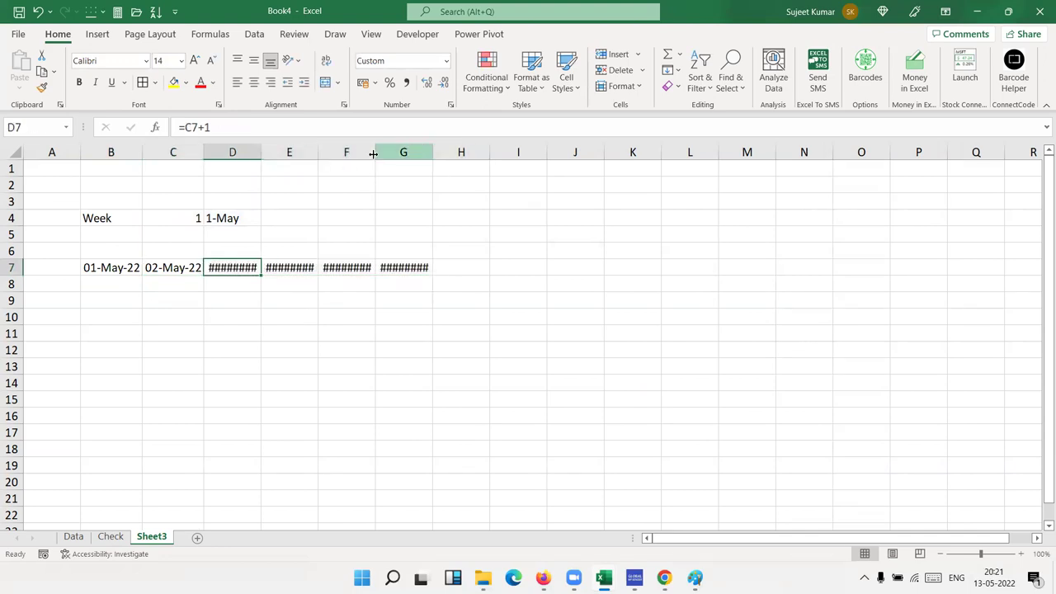
drag(289, 152, 402, 152)
double_click(432, 152)
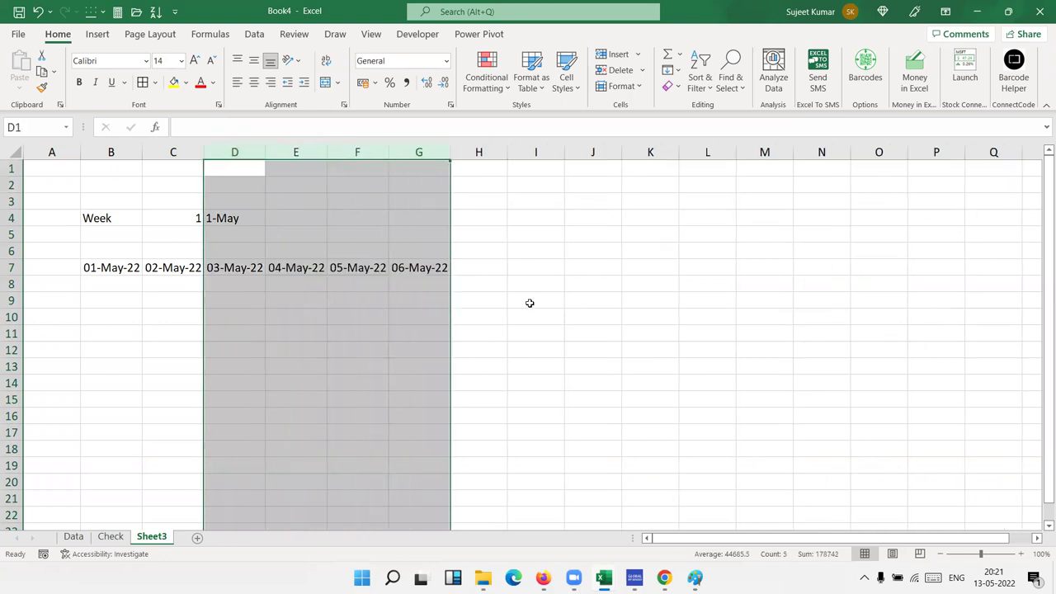
drag(429, 264, 457, 262)
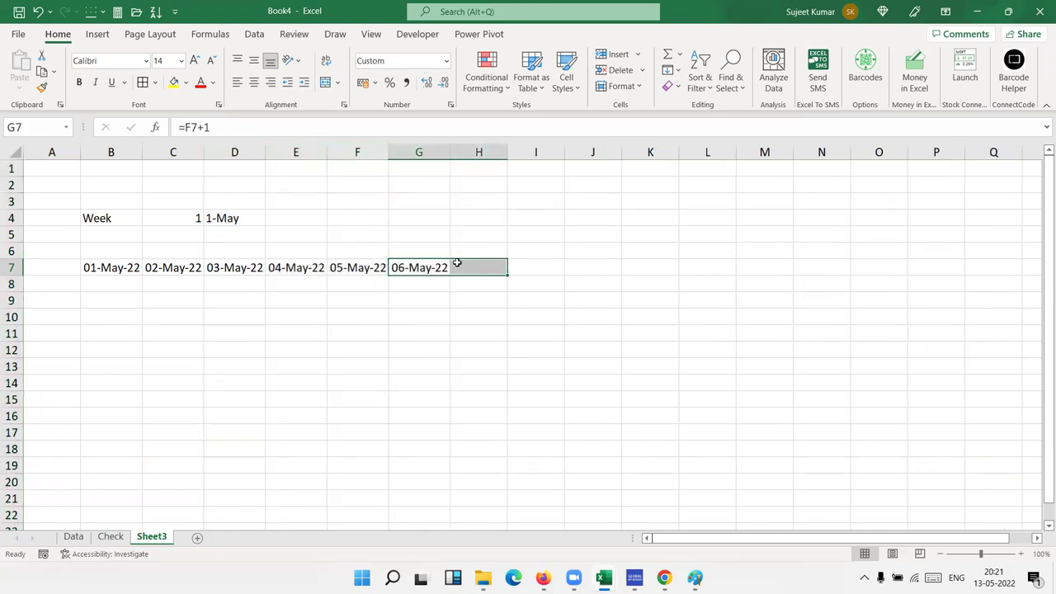
key(Delete)
click(386, 268)
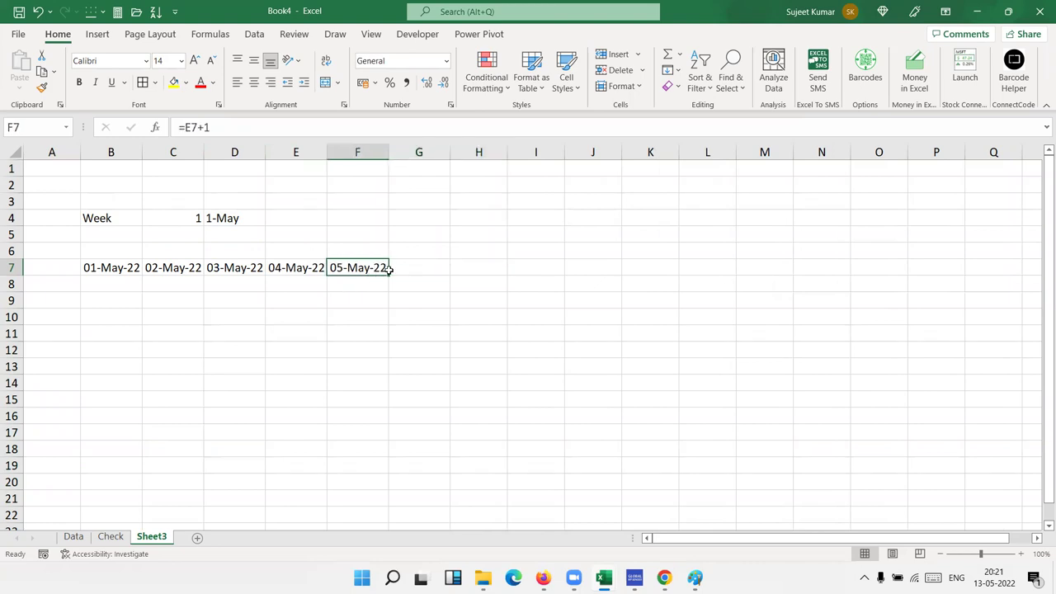
drag(389, 269, 471, 268)
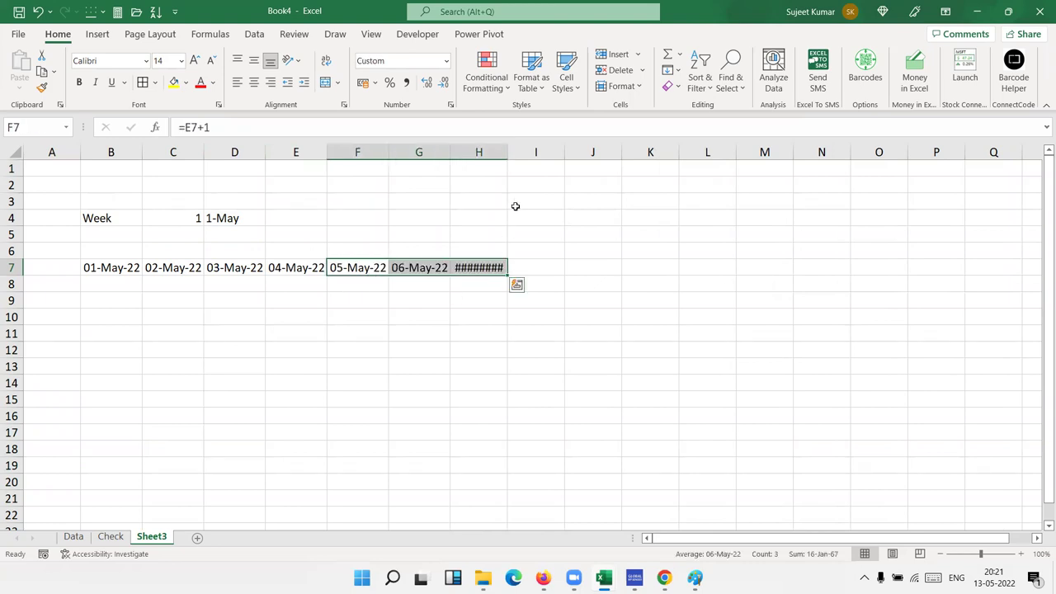
drag(507, 154, 508, 154)
double_click(506, 152)
click(371, 330)
click(170, 218)
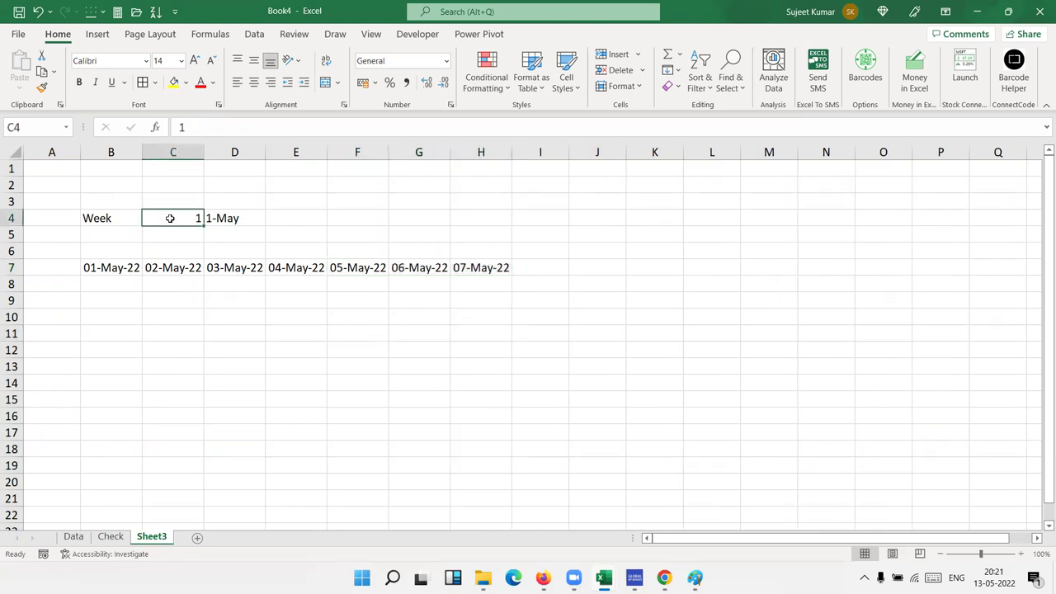
text(2)
key(Return)
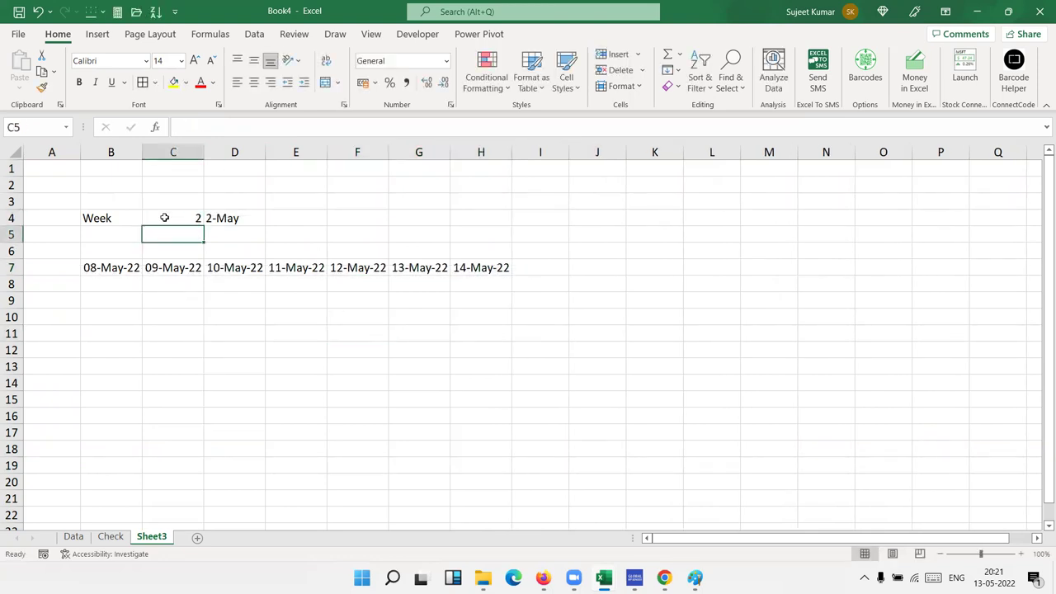
click(164, 218)
text(3)
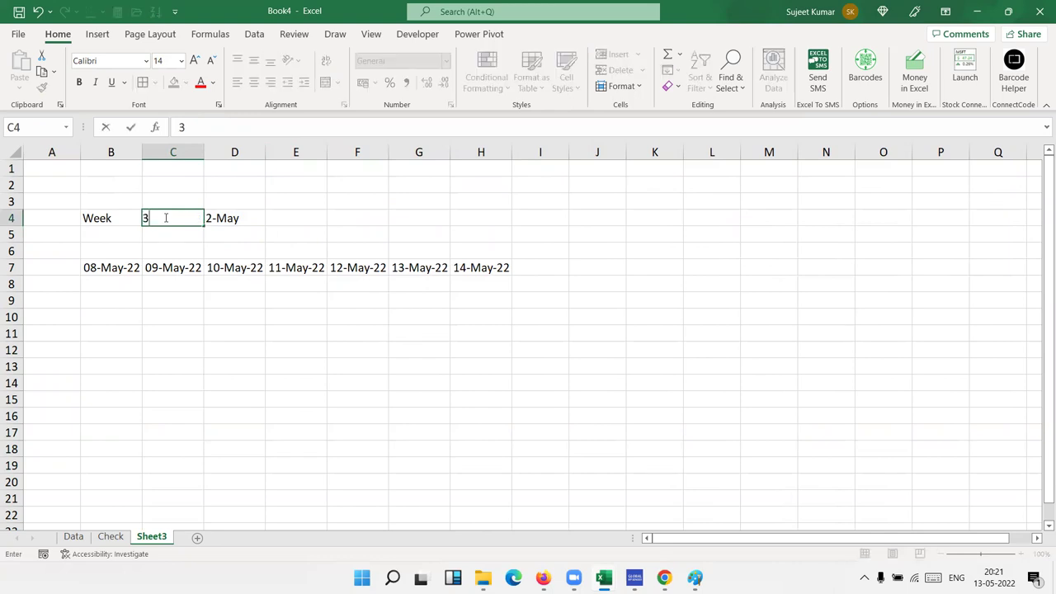
key(Return)
click(164, 218)
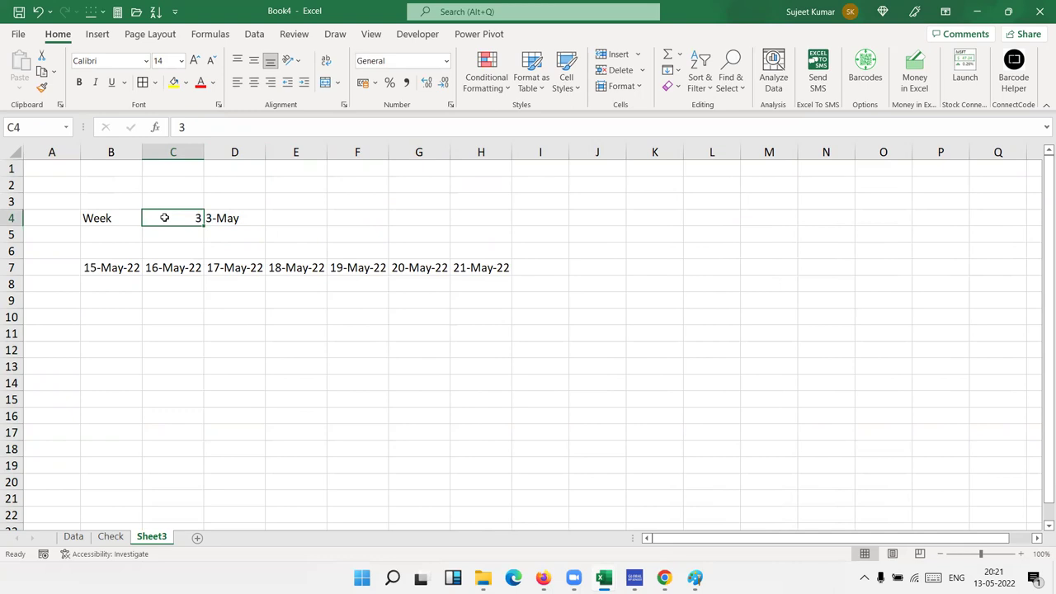
text(4)
key(Return)
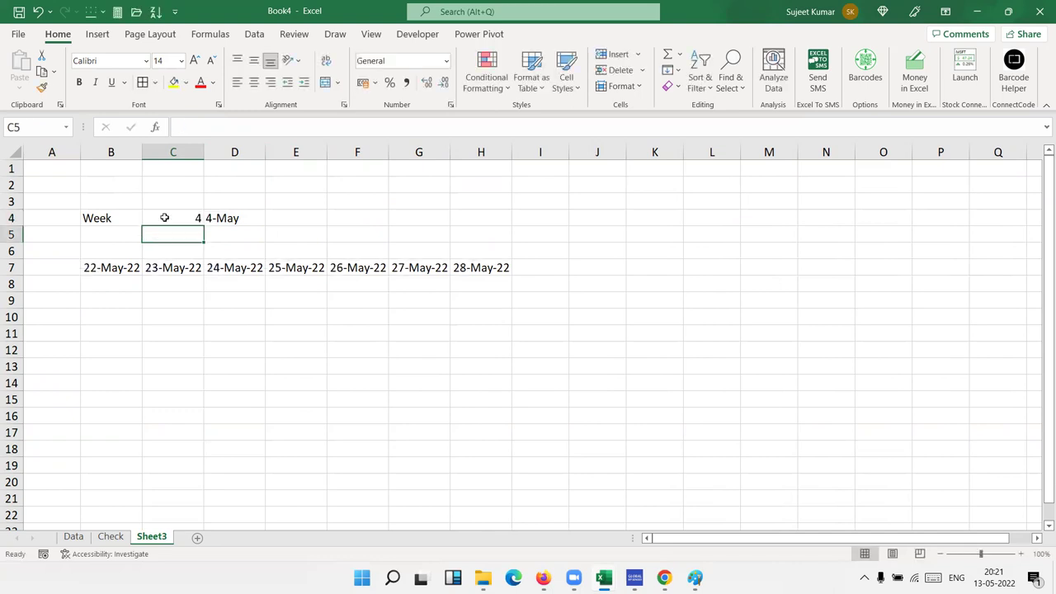
click(164, 218)
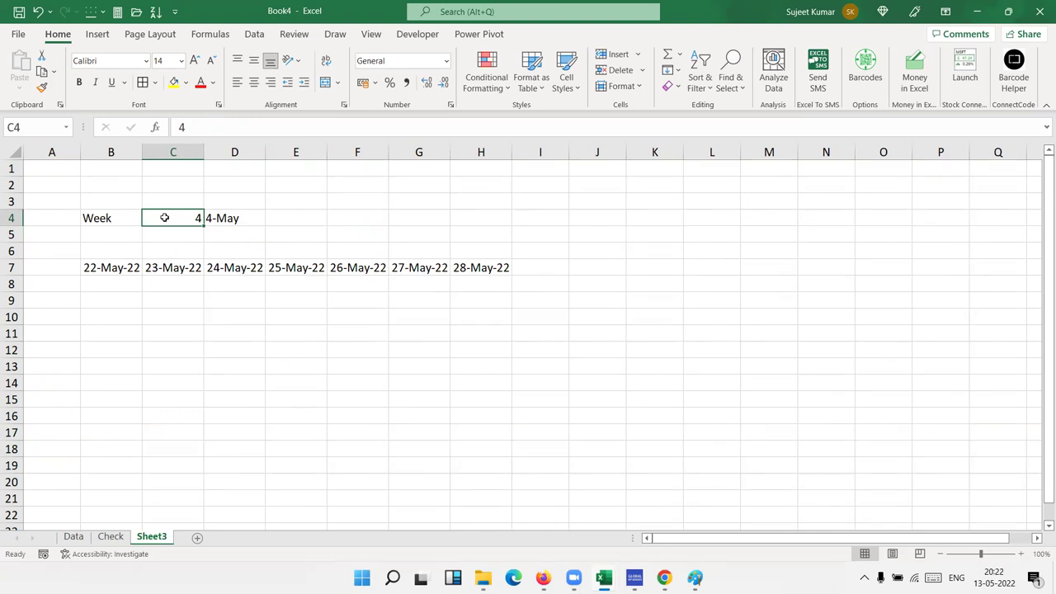
text(5)
key(Return)
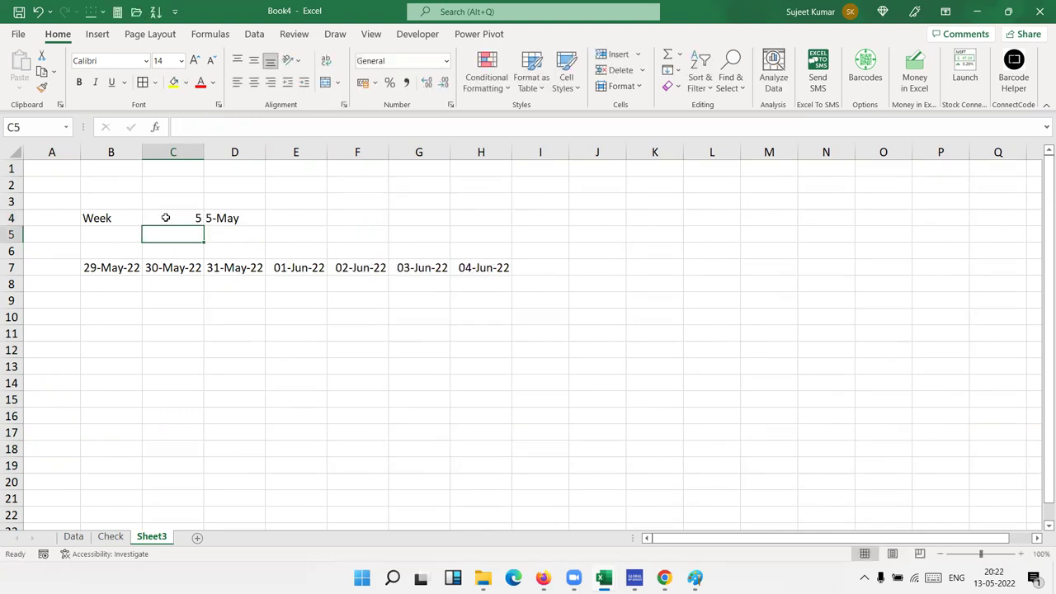
key(ctrl+z)
key(ctrl+z)
key(Return)
click(166, 217)
text(1)
key(Return)
key(Down)
key(Down)
key(Left)
key(Up)
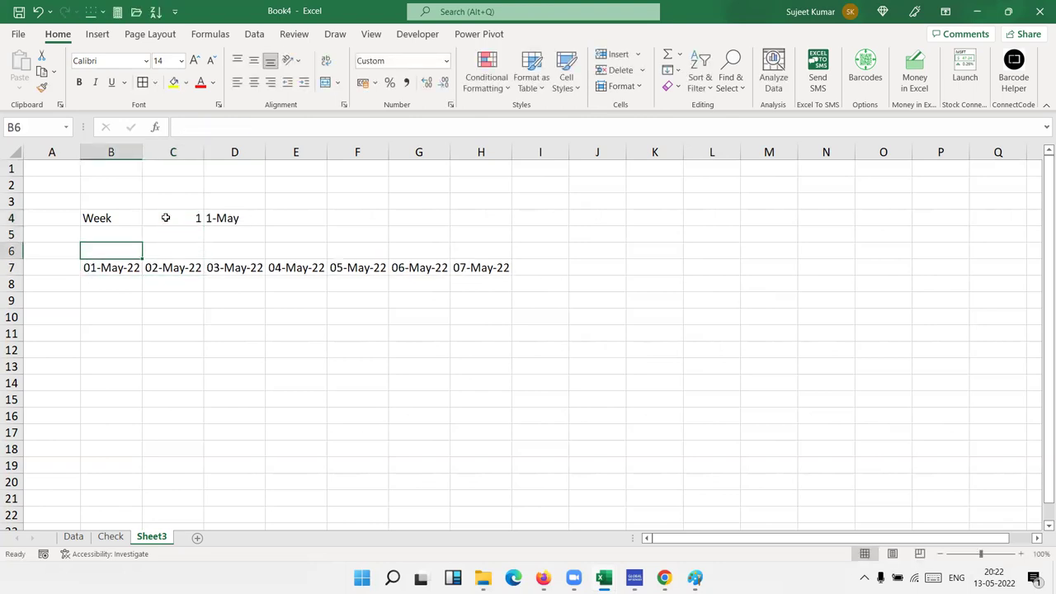
Enter =TEXT(B7,"DDD") in B6 and fill it across to H6, showing Sun through Sat
text(=t)
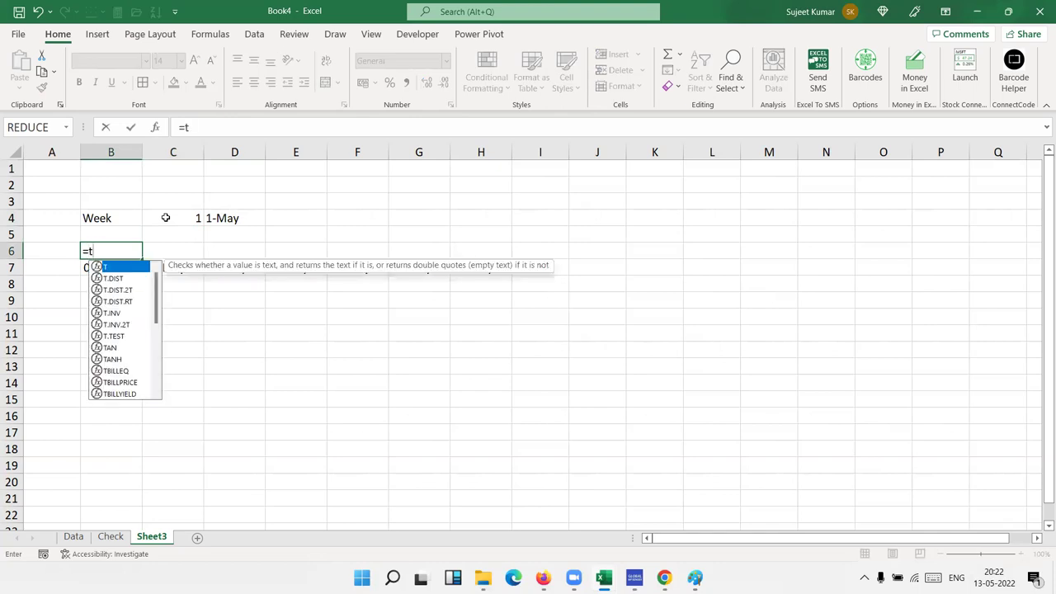
text(e)
key(Tab)
key(Down)
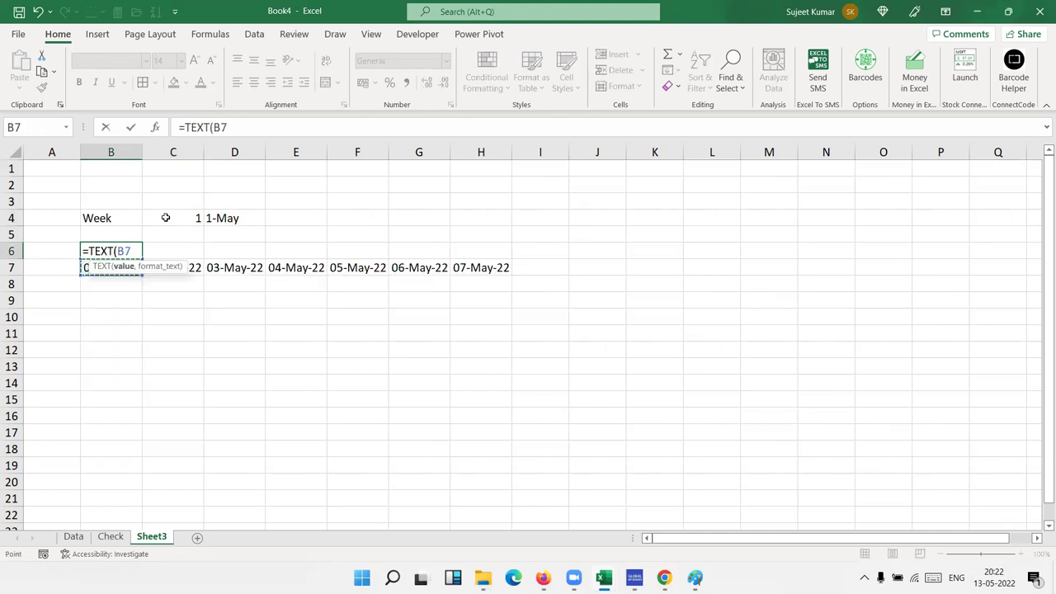
text(,"DDD)
key(Return)
key(Up)
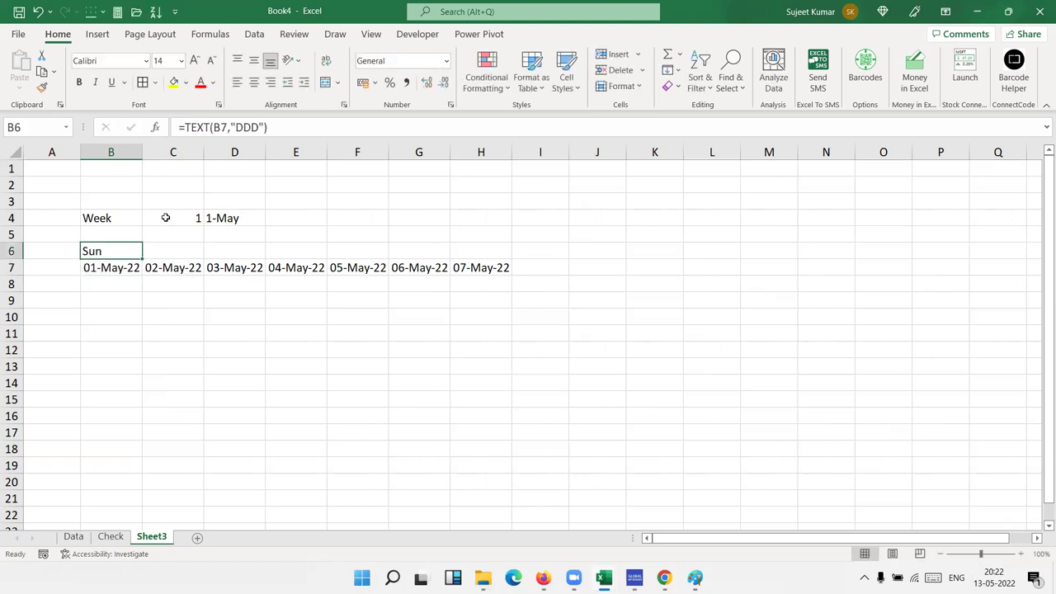
key(shift+Right)
key(shift+Right)
key(shift+Right)
key(shift+Right)
key(shift+Right)
key(shift+Right)
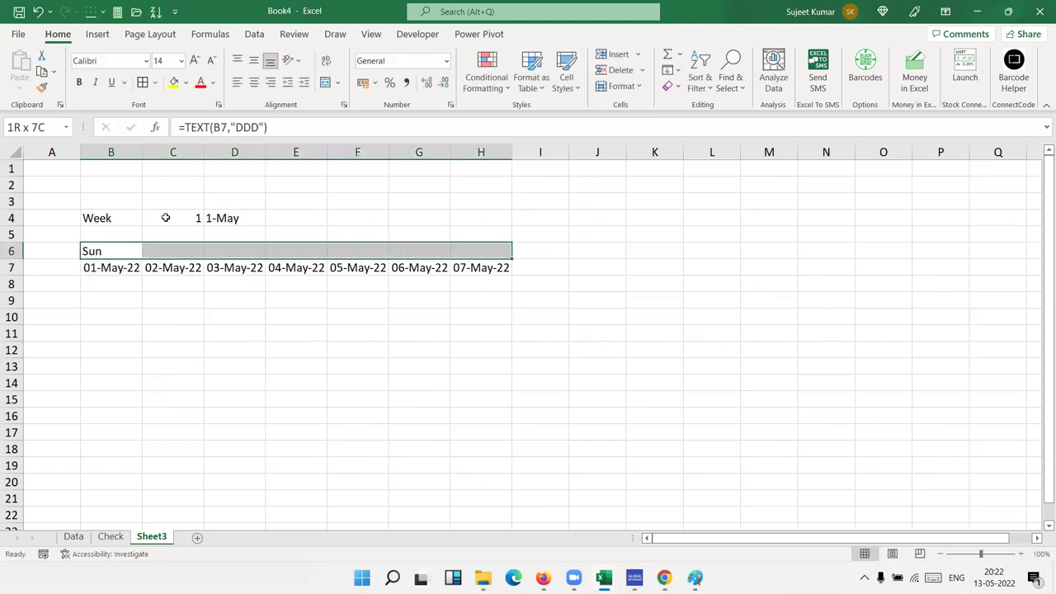
key(ctrl+r)
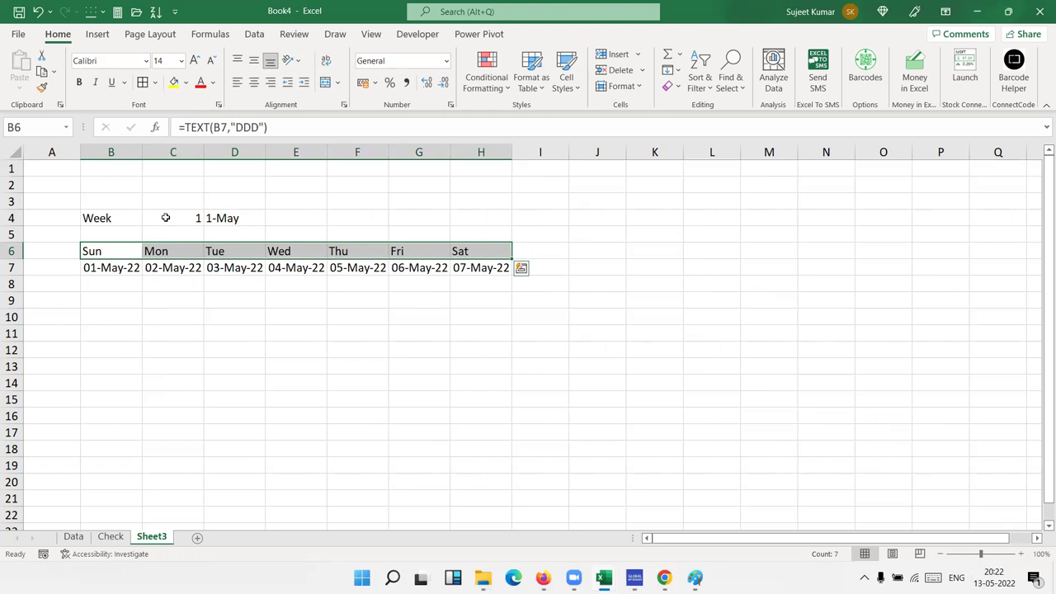
key(Down)
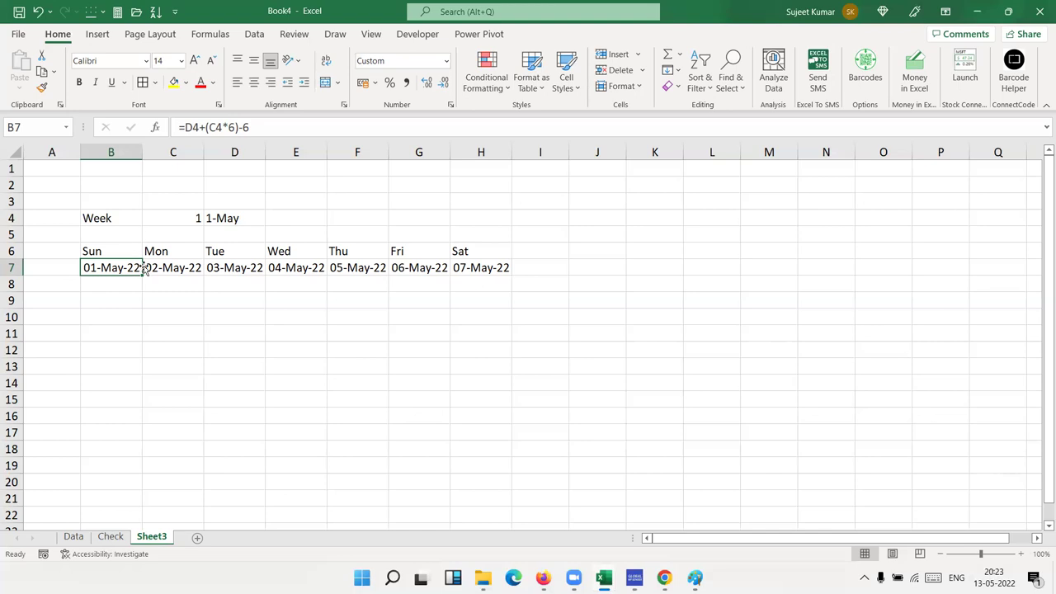
With B8 selected, start a new formula-based conditional rule =B$6="Sun"
drag(112, 289, 114, 350)
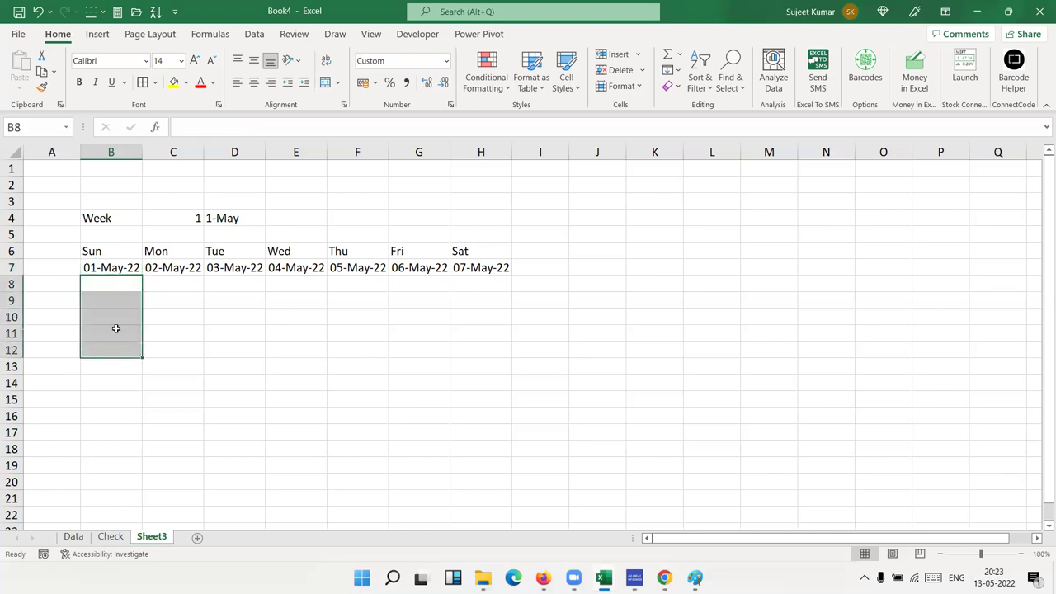
click(117, 284)
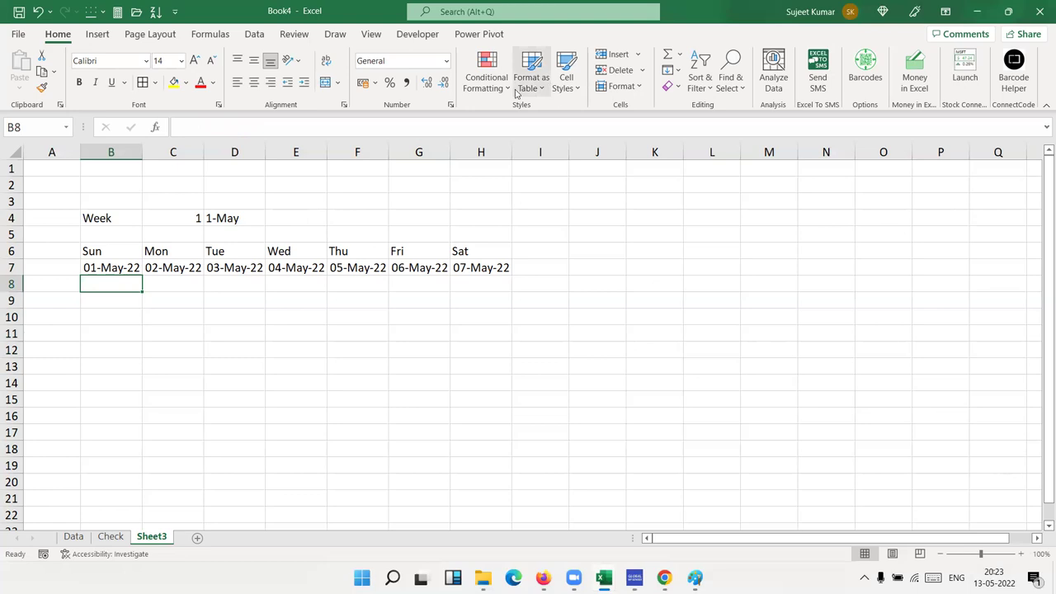
click(486, 81)
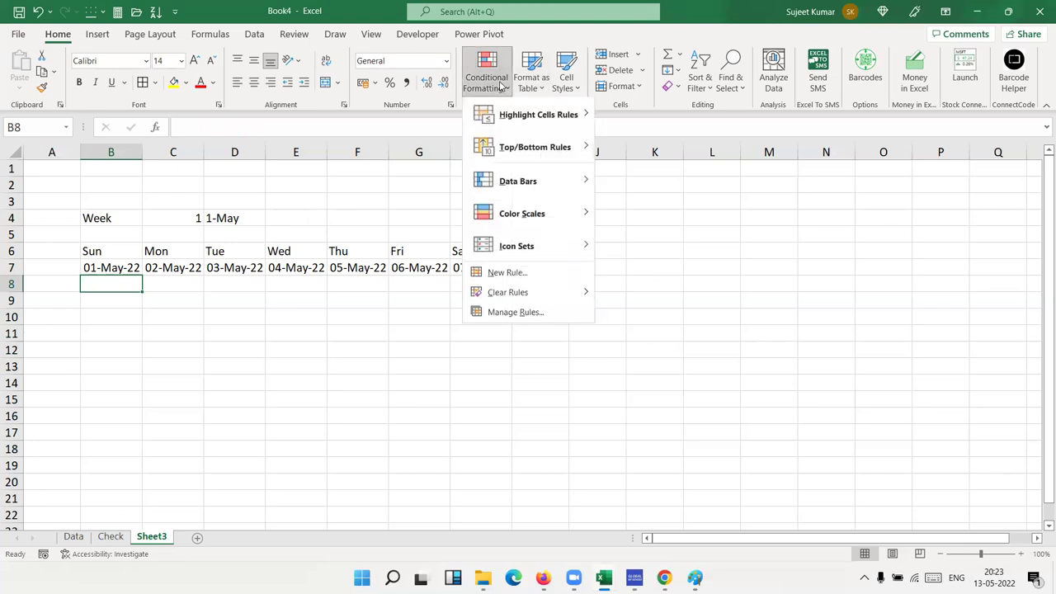
click(498, 274)
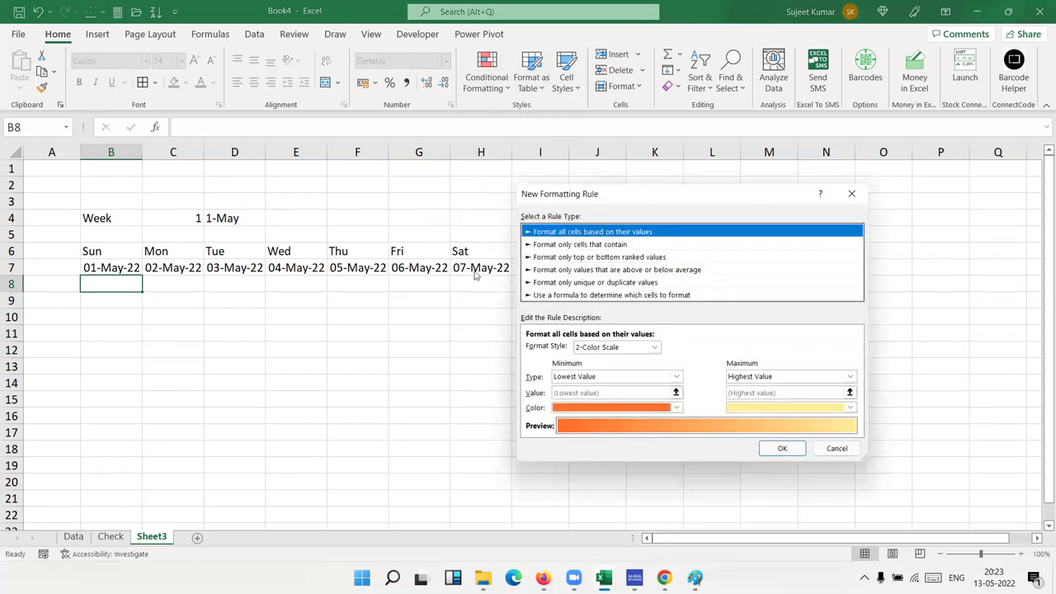
click(563, 295)
drag(551, 202, 280, 303)
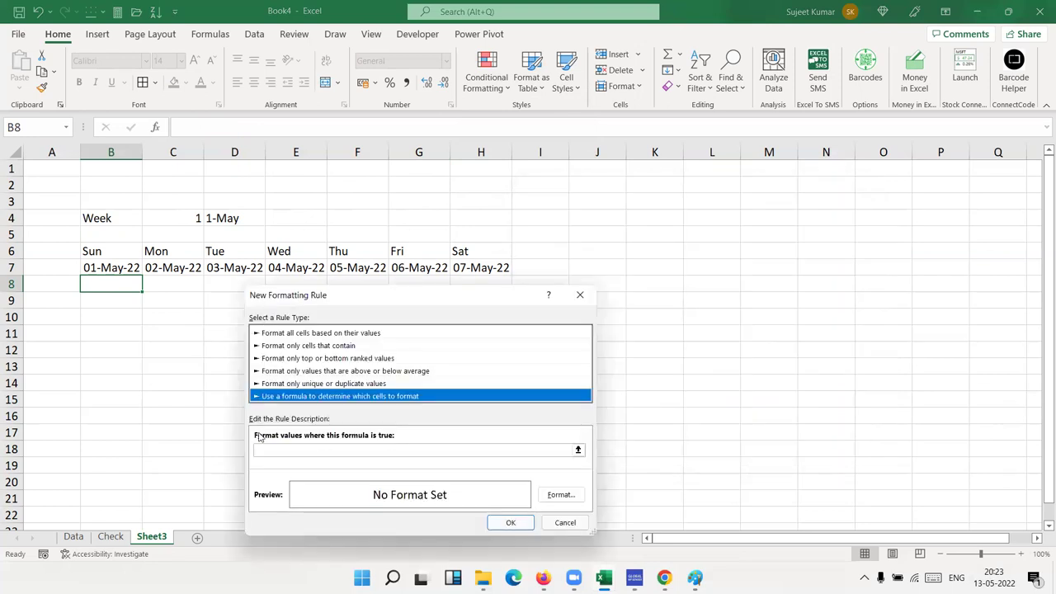
click(275, 449)
text(=)
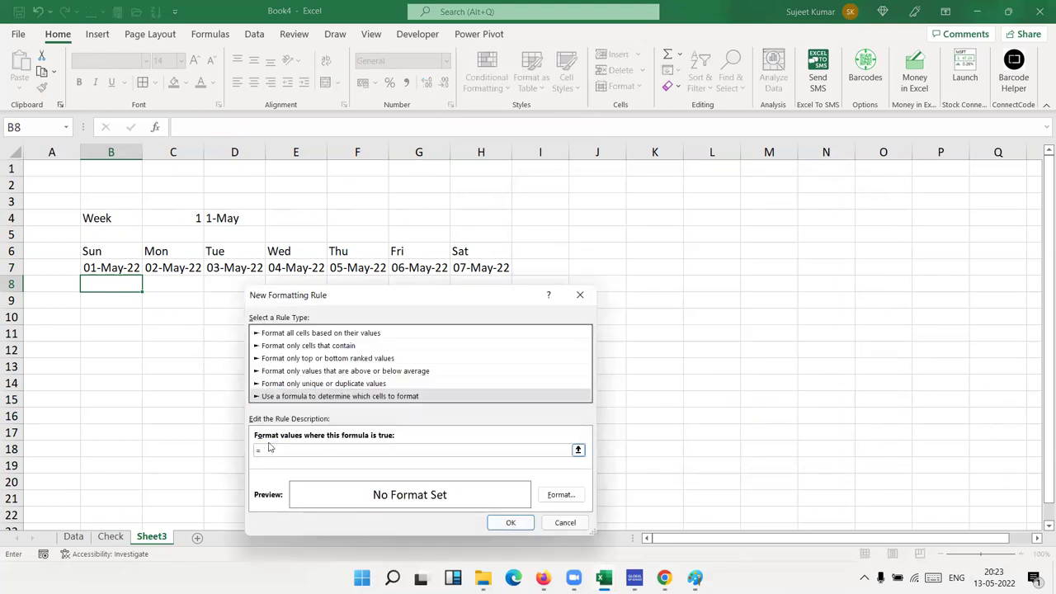
click(122, 250)
text(="Sun)
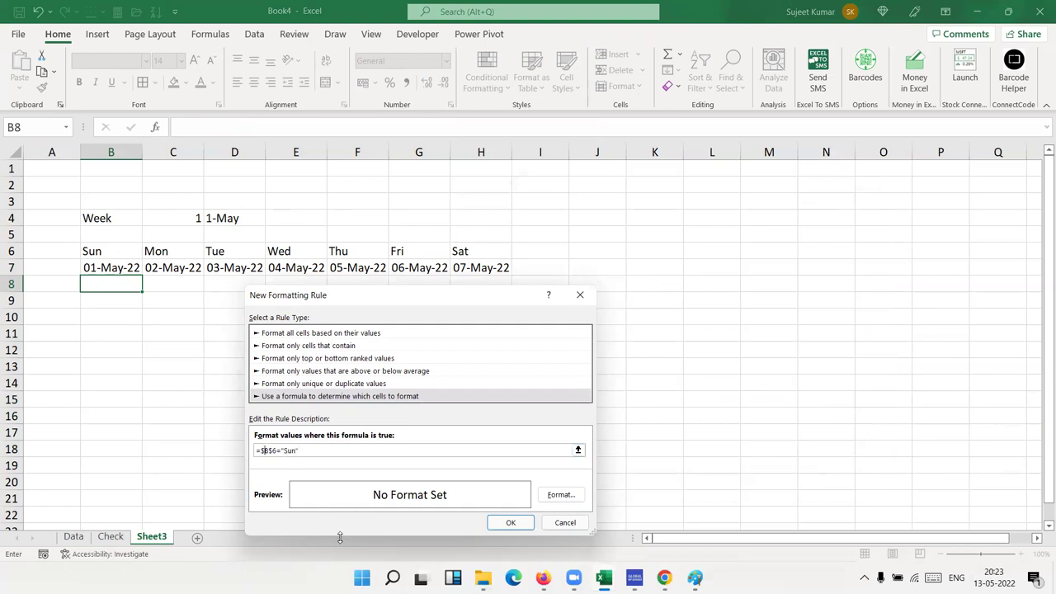
key(BackSpace)
Give the rule a yellow fill and save it
click(561, 495)
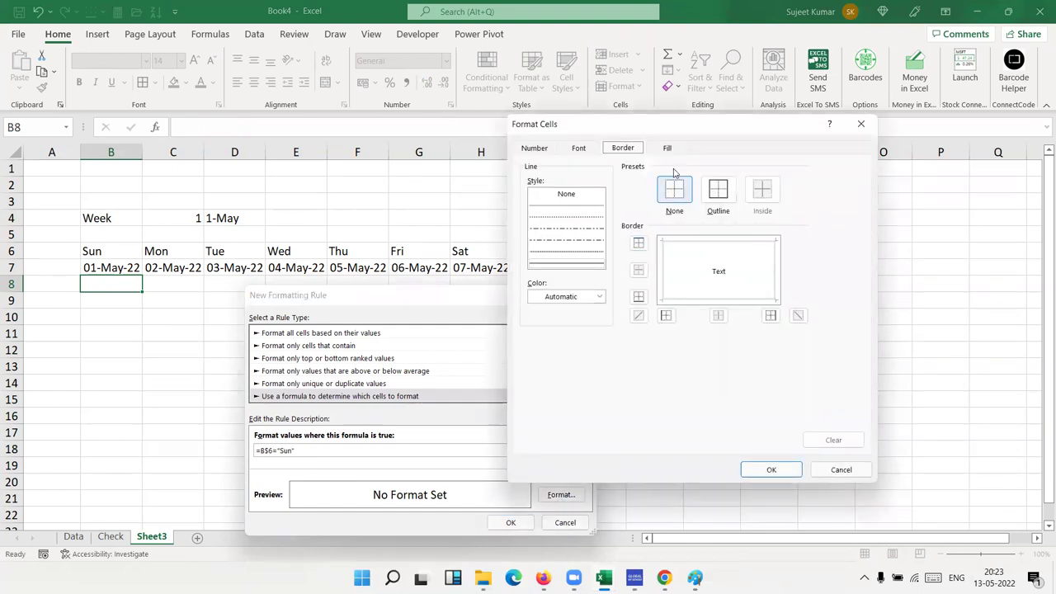
click(666, 148)
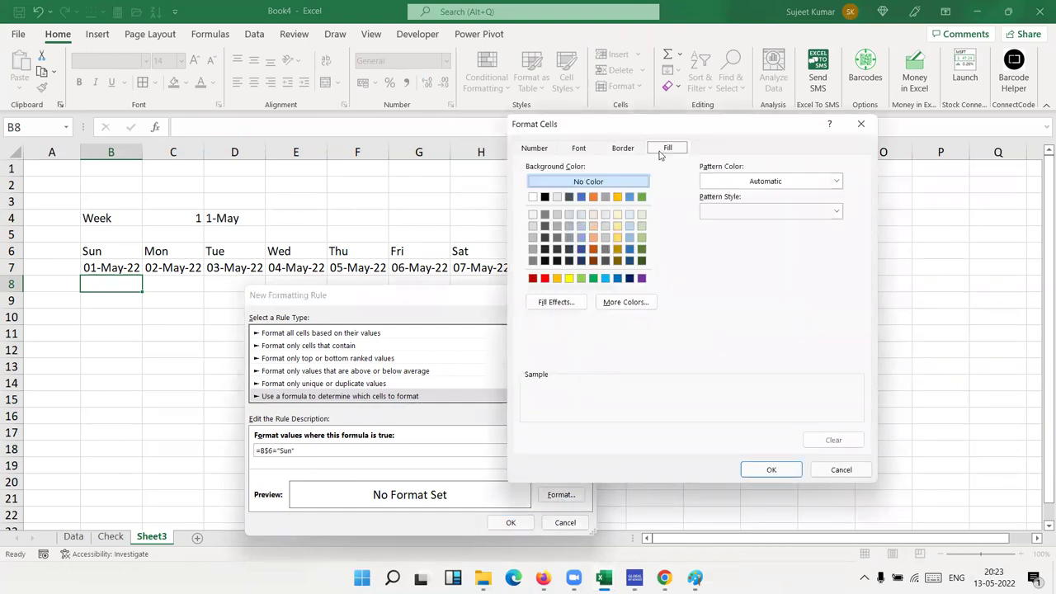
click(569, 278)
click(771, 469)
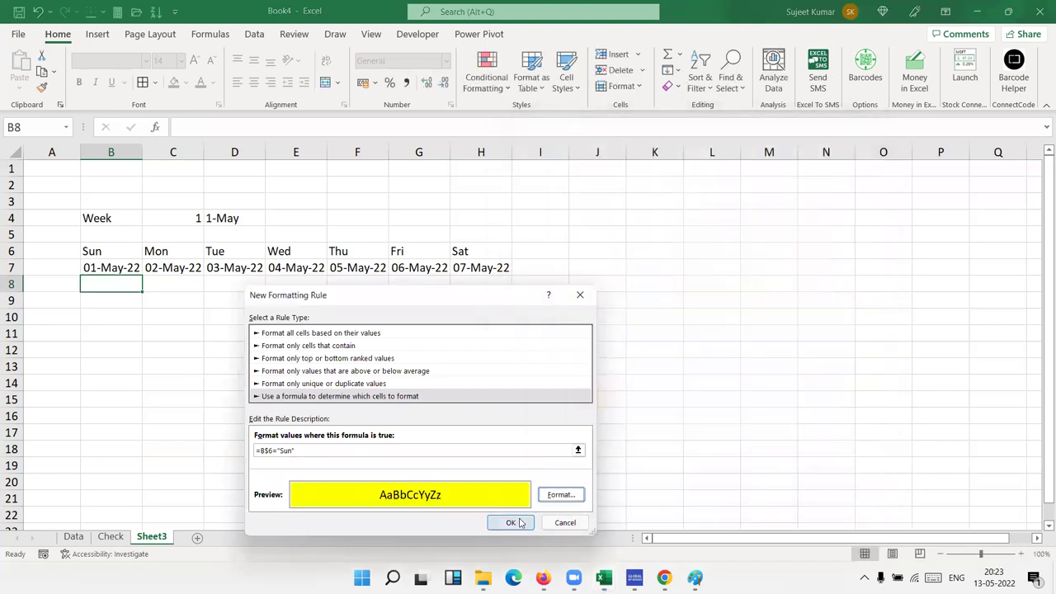
click(521, 523)
Copy B8's formatting onto B8:H21 and change the rule to =OR(B$6="Sun",B$6="Sat")
click(42, 88)
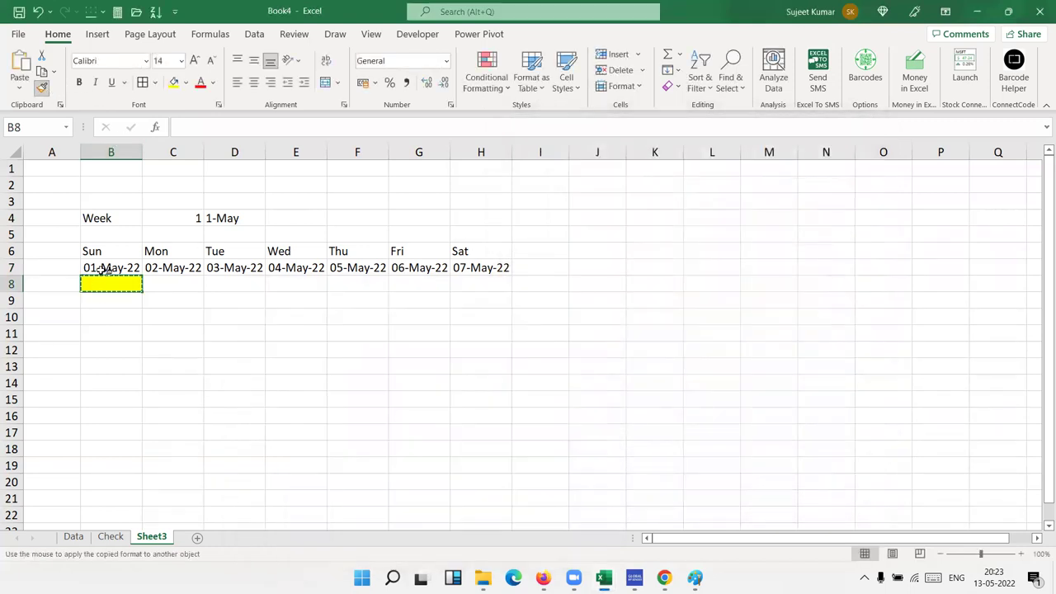
drag(111, 284, 484, 493)
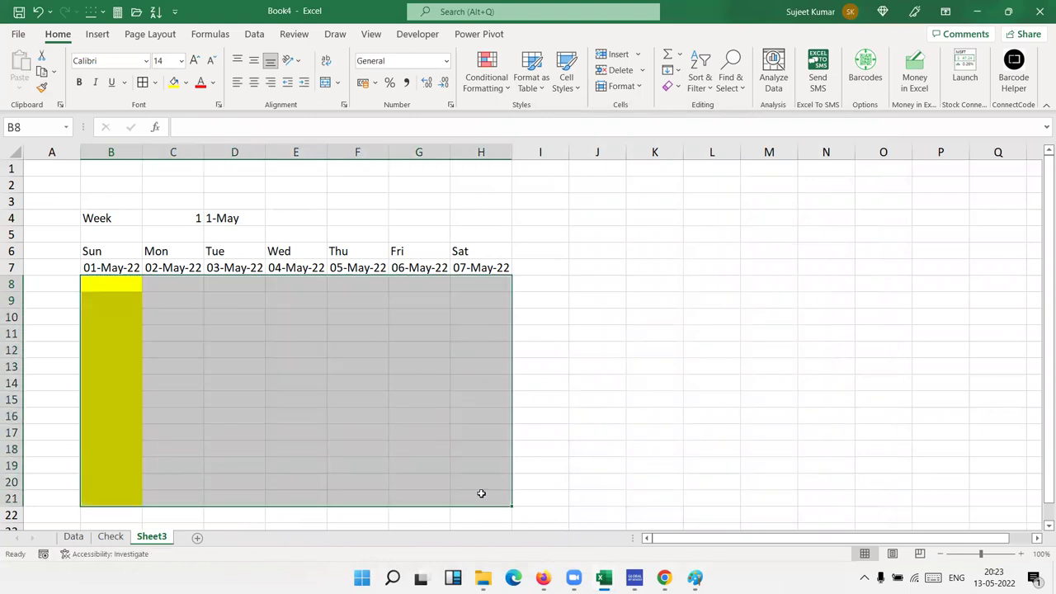
click(495, 86)
click(483, 312)
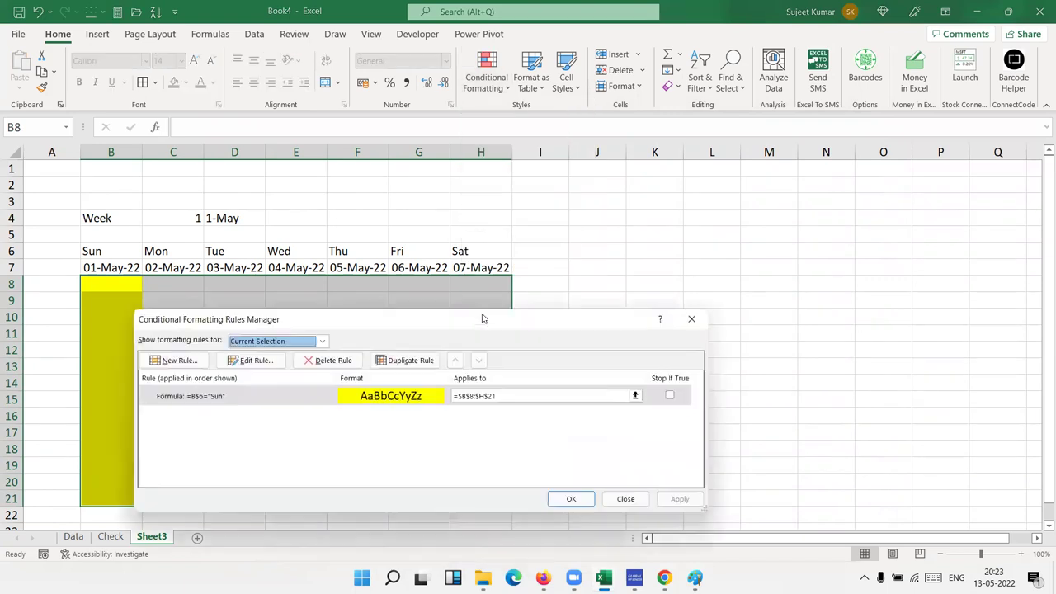
double_click(388, 401)
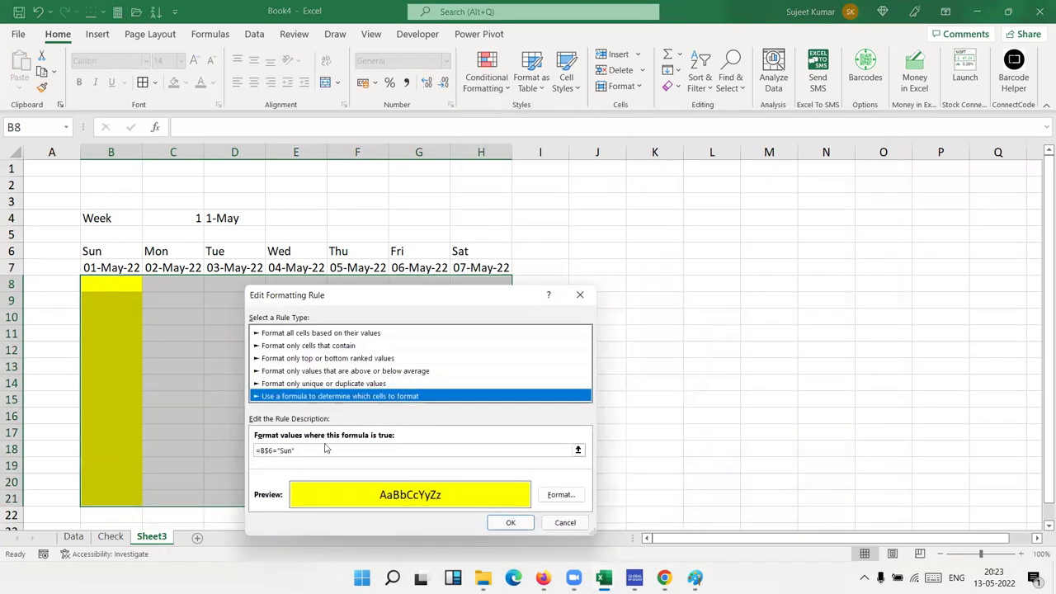
click(260, 451)
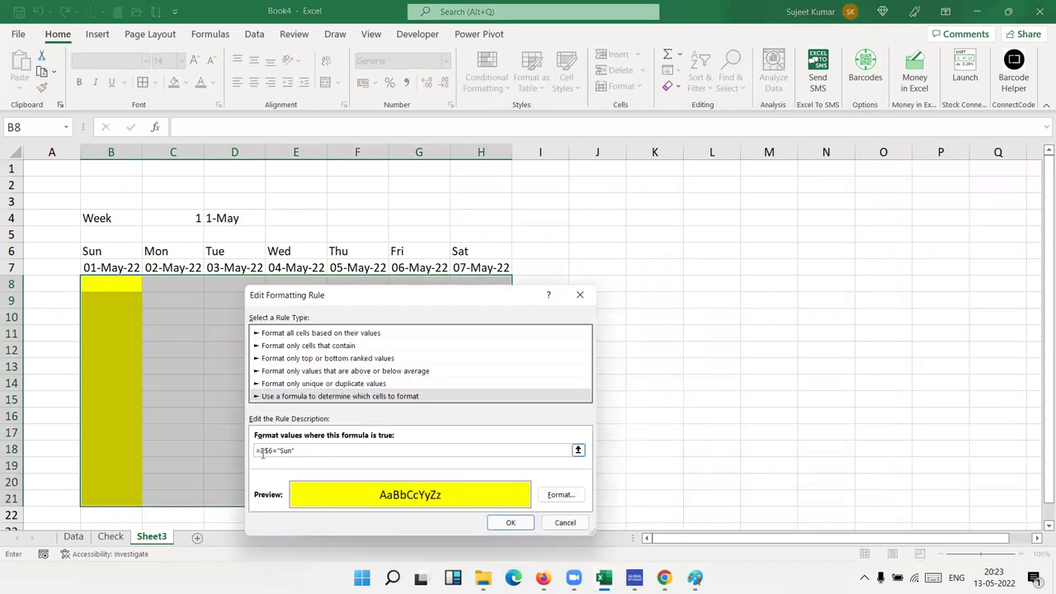
text(m)
text(or()
click(510, 522)
click(679, 498)
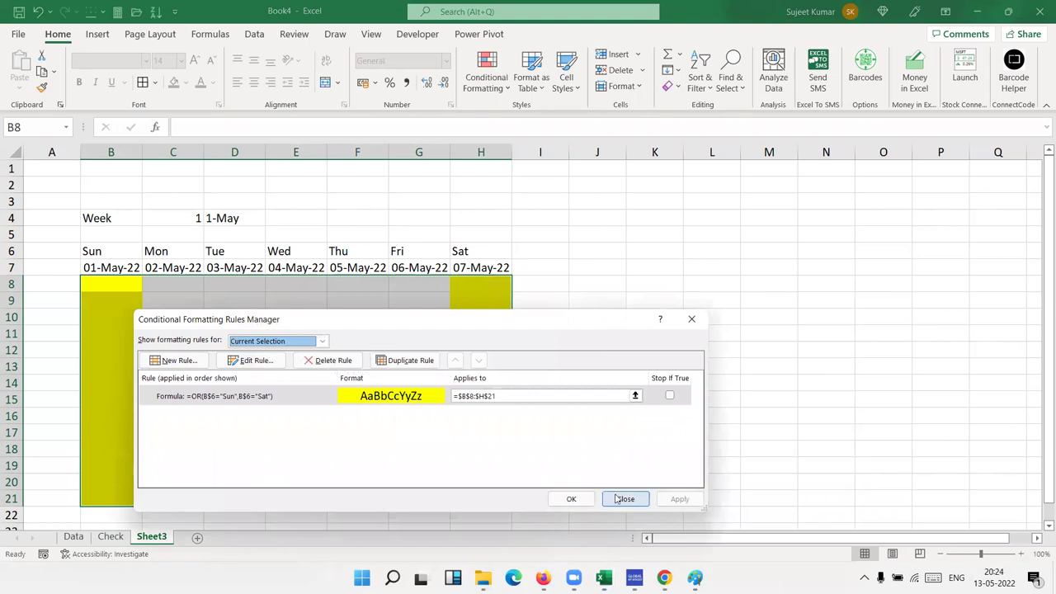
click(570, 498)
Set the week number in C4 to 2, then 3, to show 15–21 May
click(393, 385)
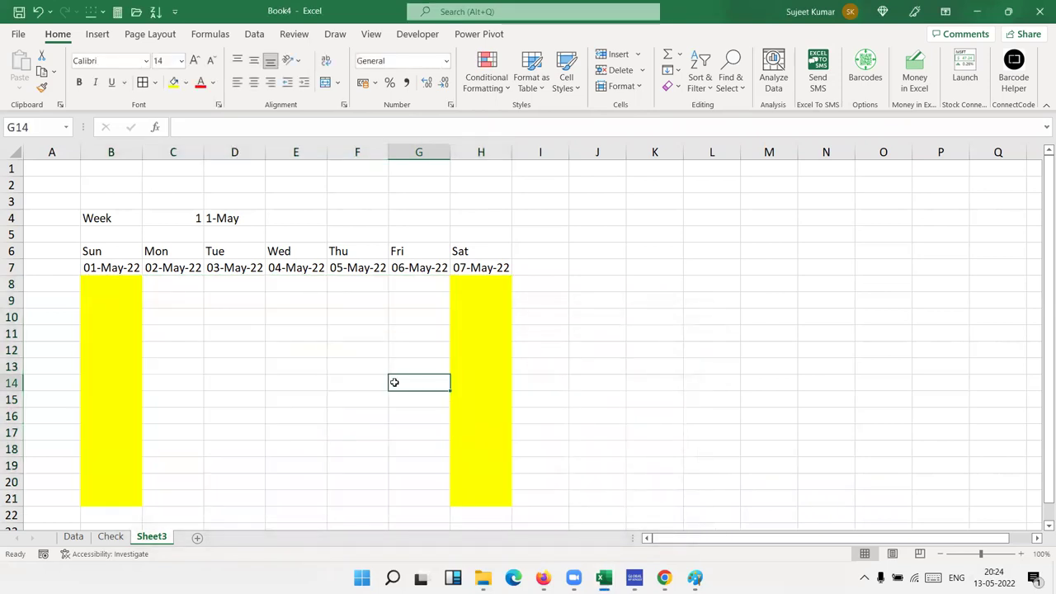
click(173, 219)
click(174, 218)
text(2)
key(Return)
click(176, 216)
text(3)
key(Return)
click(176, 216)
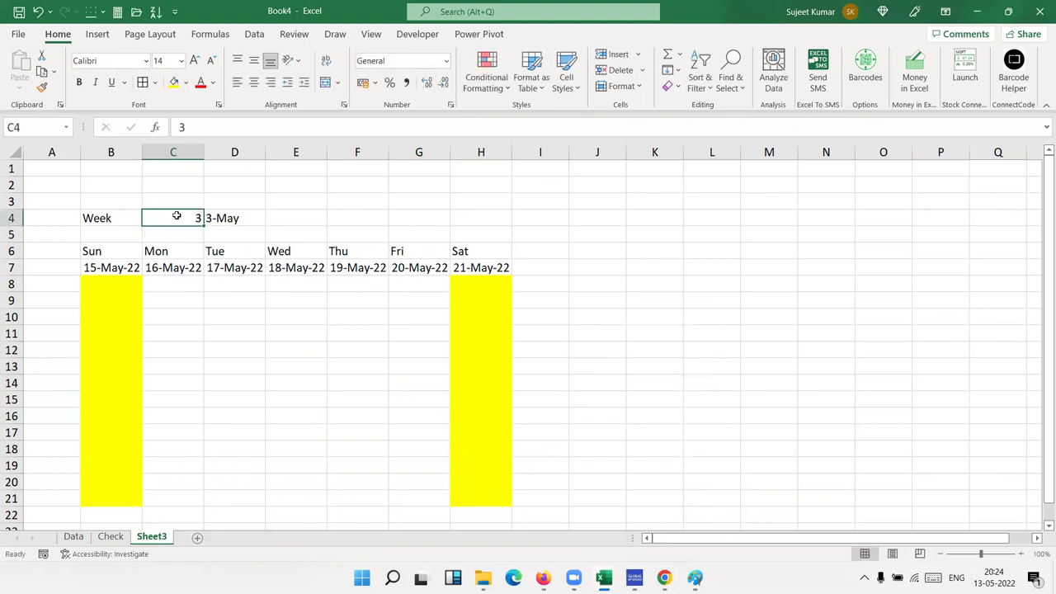
In Chrome, view Google image results for 'report format', then refine to 'report format in excel'
mouse_move(664, 577)
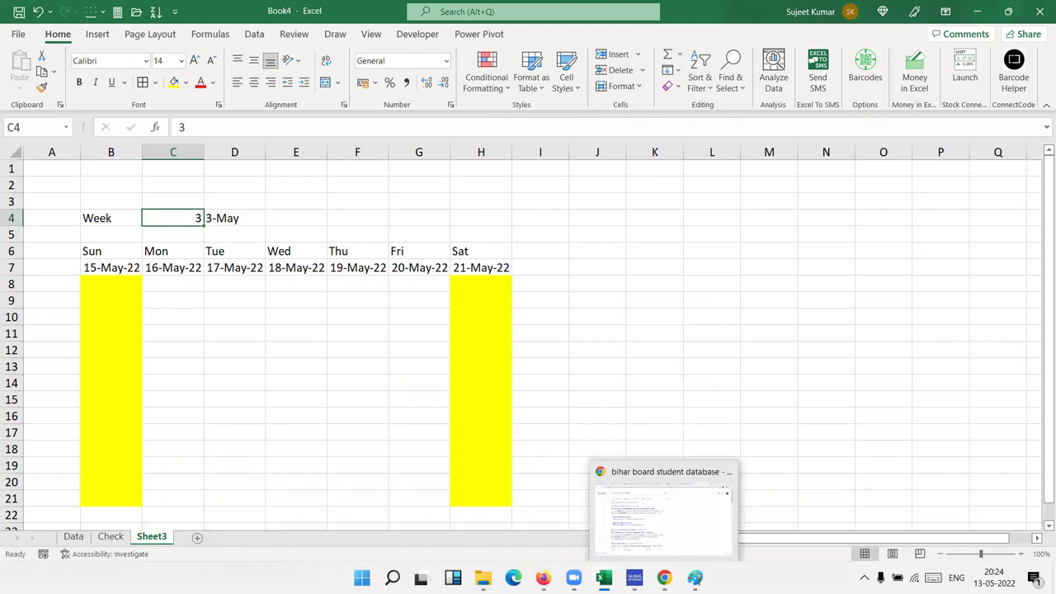
click(662, 507)
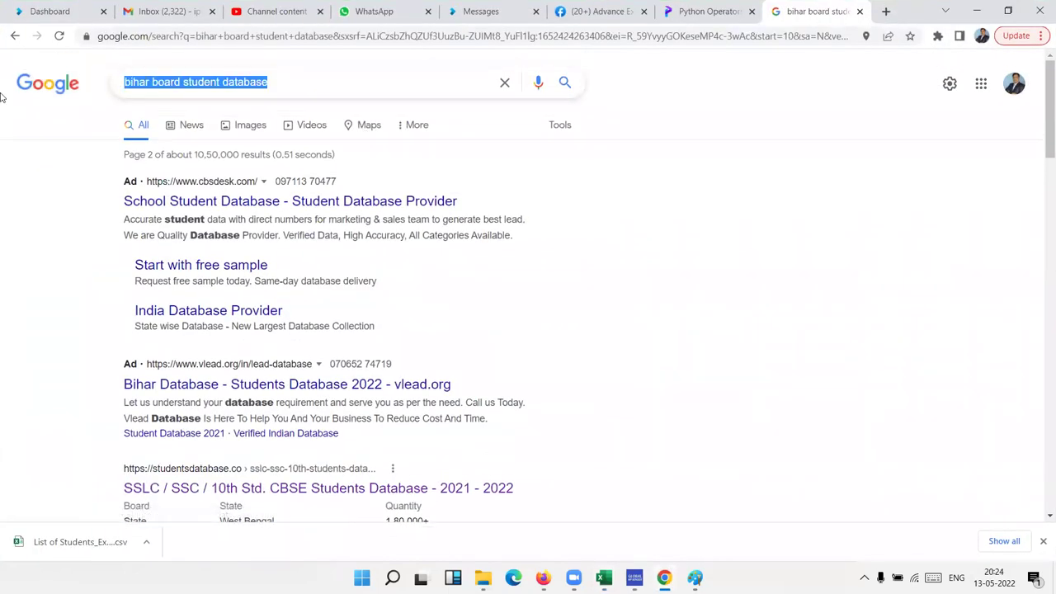
text(report format)
key(Return)
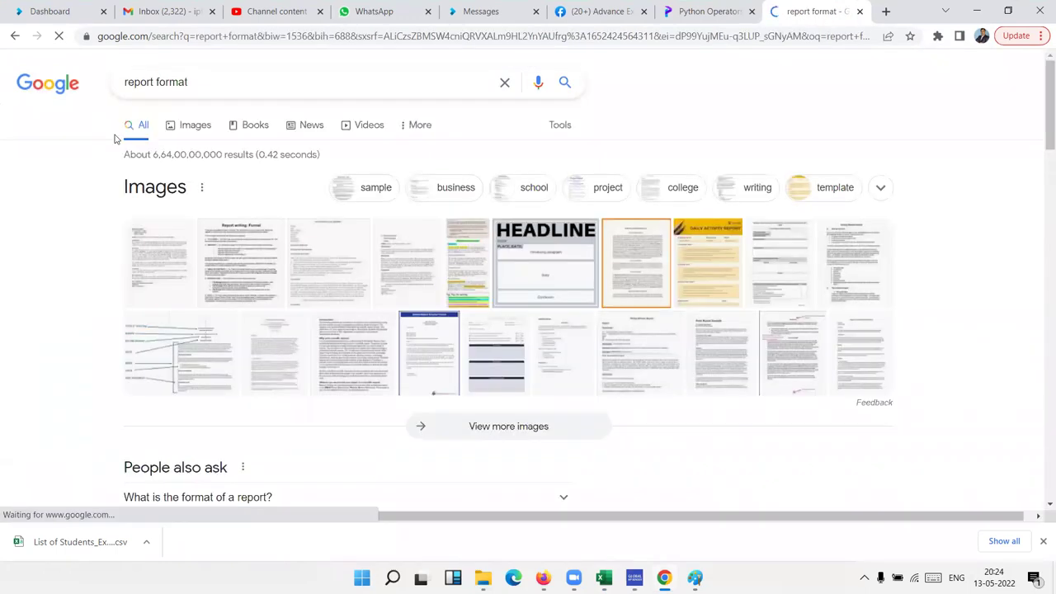
click(200, 128)
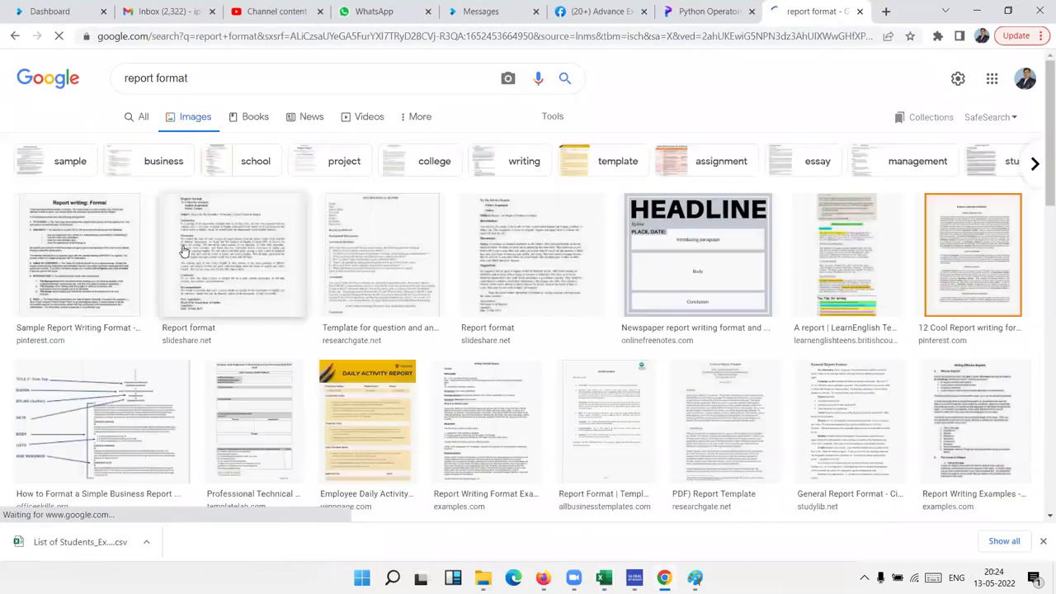
scroll(523, 391, down, 3)
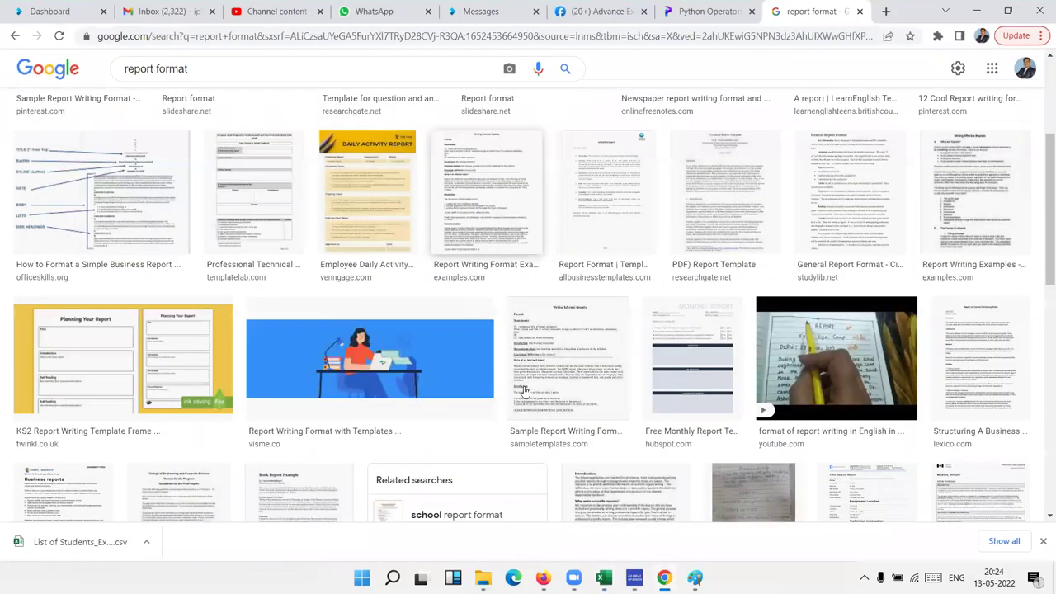
scroll(522, 390, down, 3)
scroll(339, 90, up, 3)
click(306, 67)
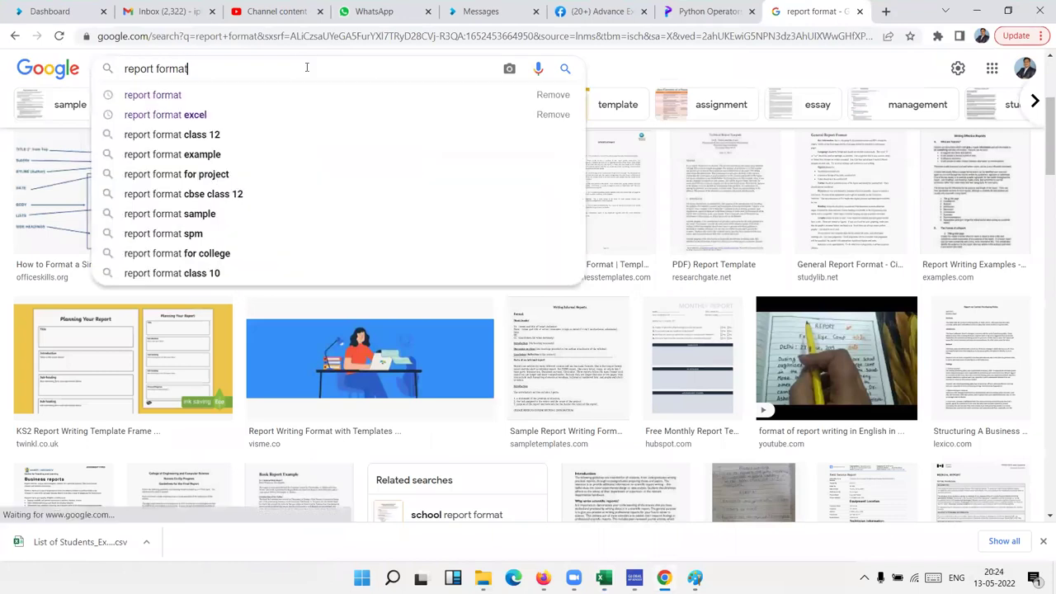
text( in exce)
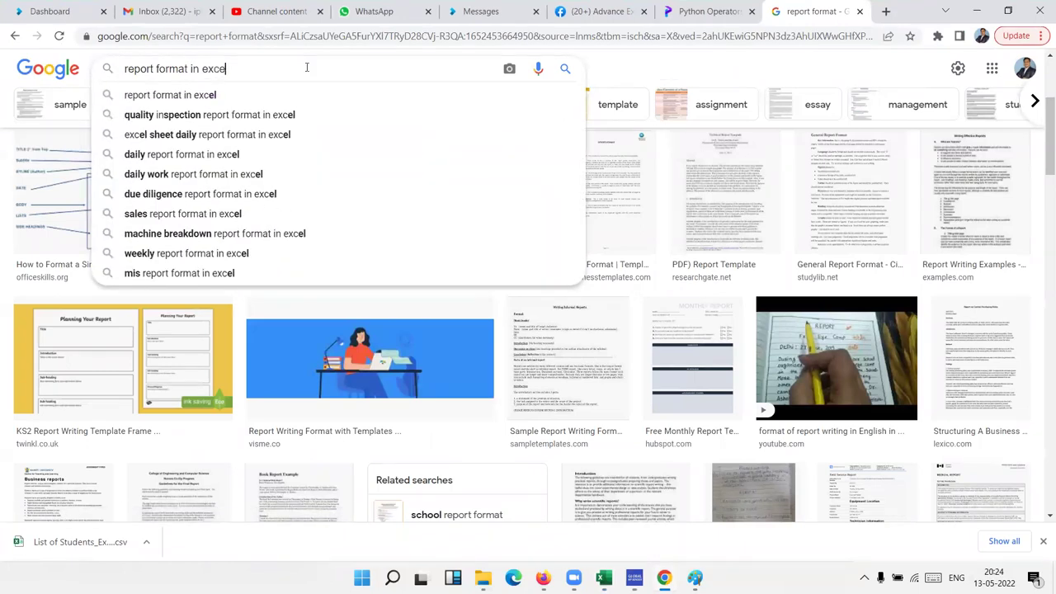
text(l)
key(Return)
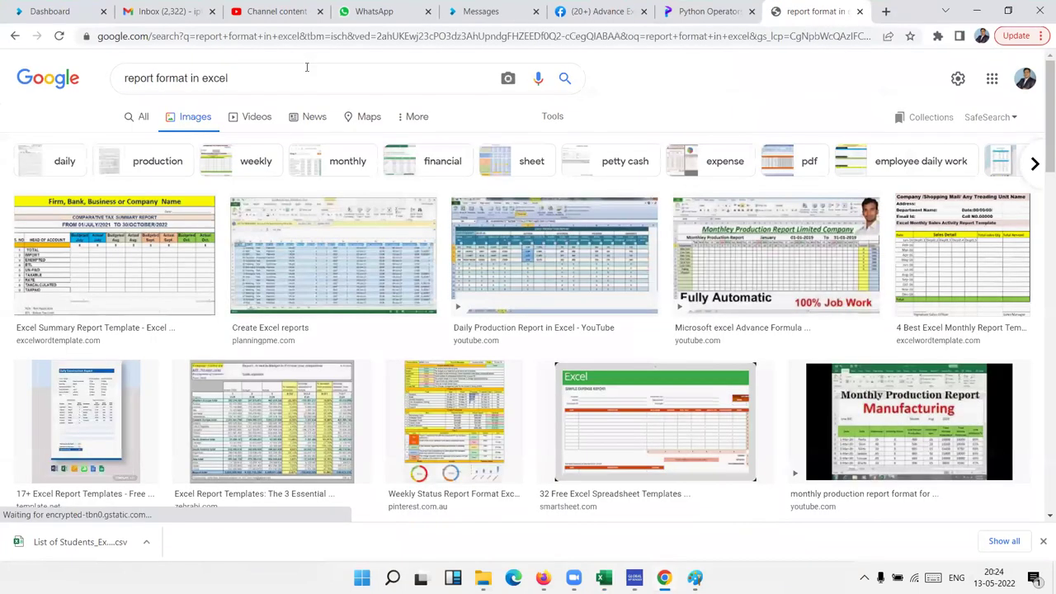
Preview the Excel Summary Report and Daily Stock Reporting template images
click(113, 288)
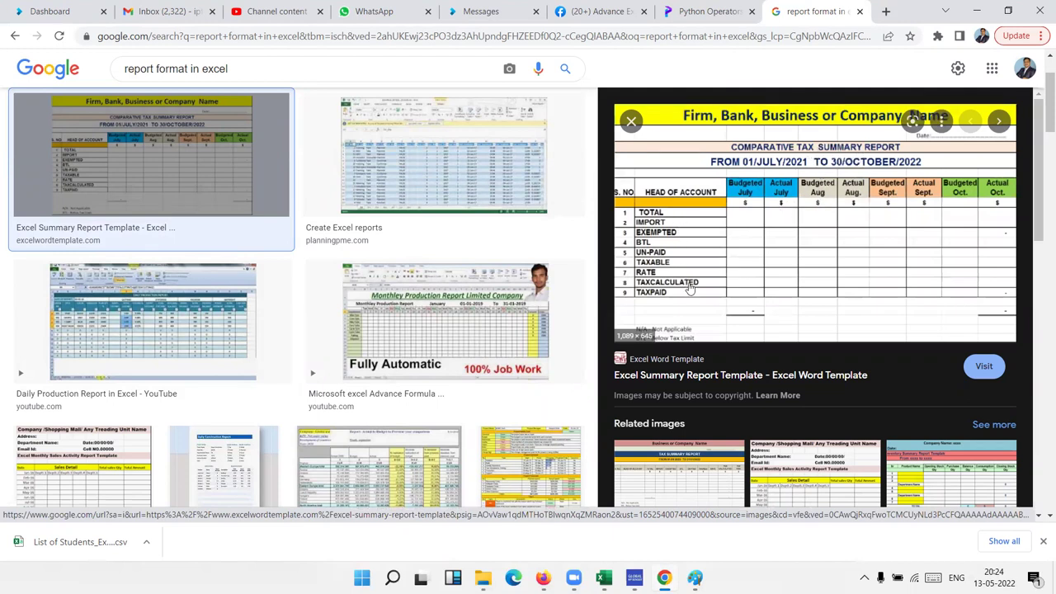
key(Escape)
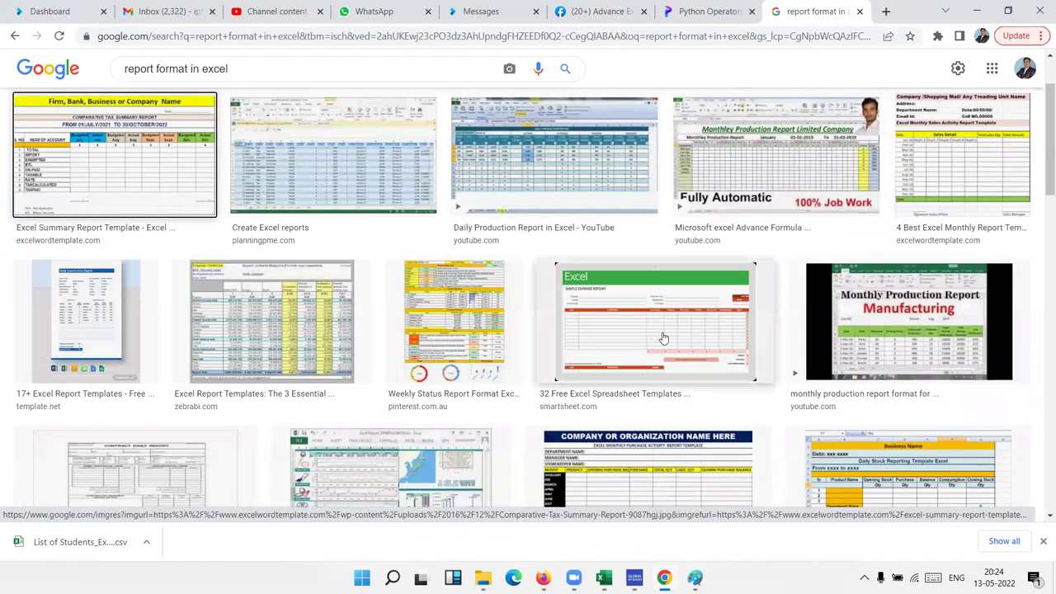
scroll(852, 278, down, 2)
scroll(852, 279, down, 2)
click(854, 278)
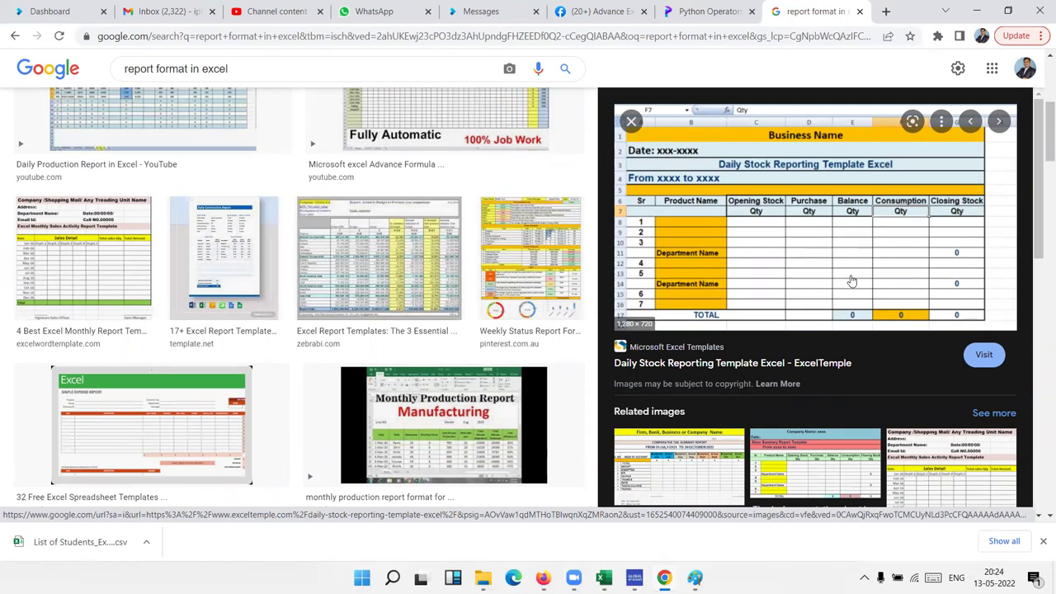
key(Escape)
Preview the pharma daily and Consolidated Sales Analysis images, then return to the Google homepage
scroll(848, 281, down, 3)
scroll(848, 281, down, 3)
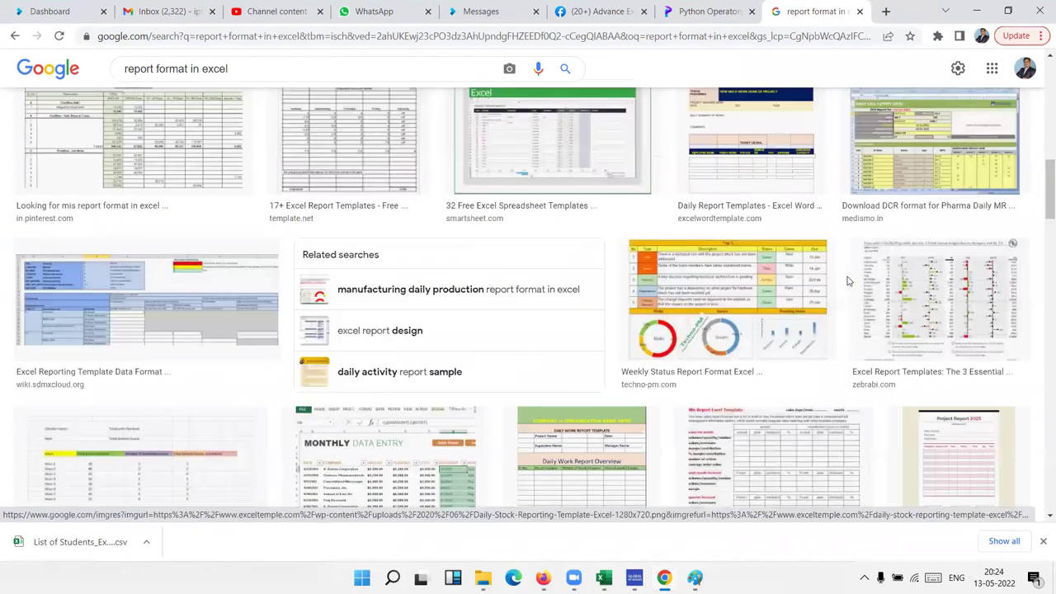
click(902, 176)
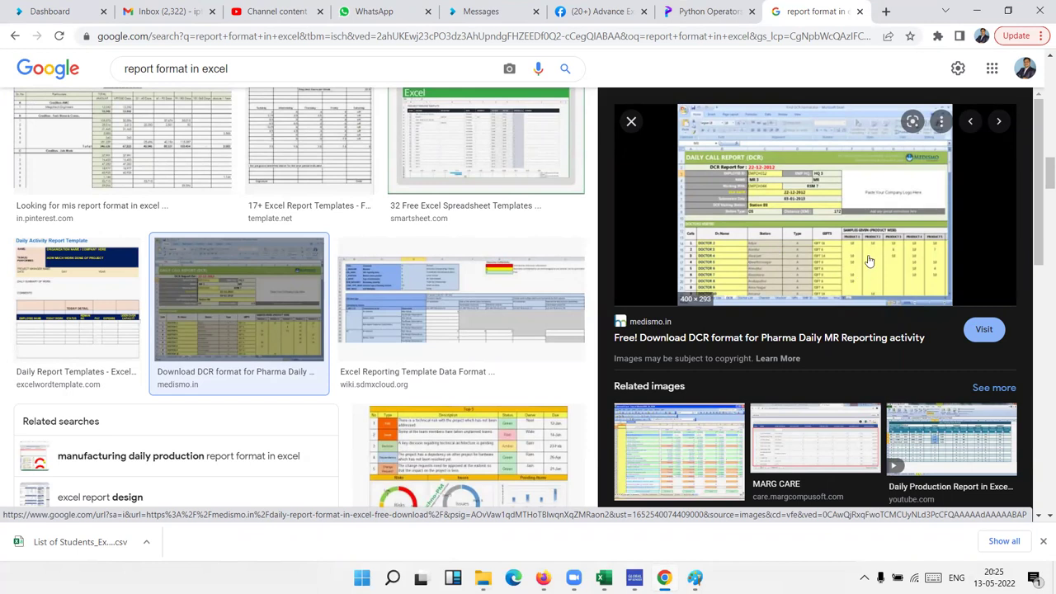
key(Escape)
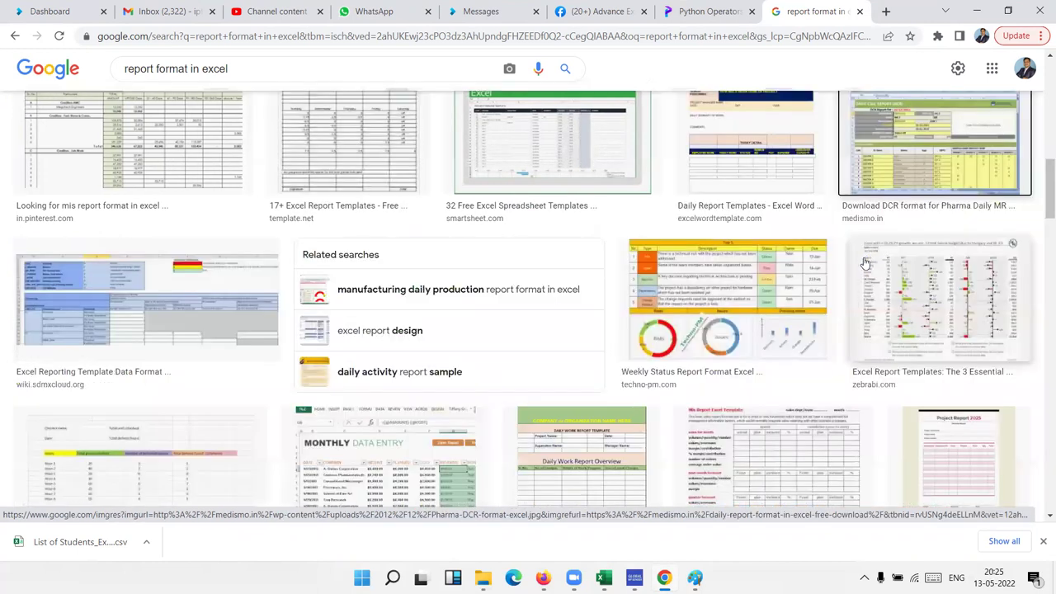
scroll(590, 414, down, 3)
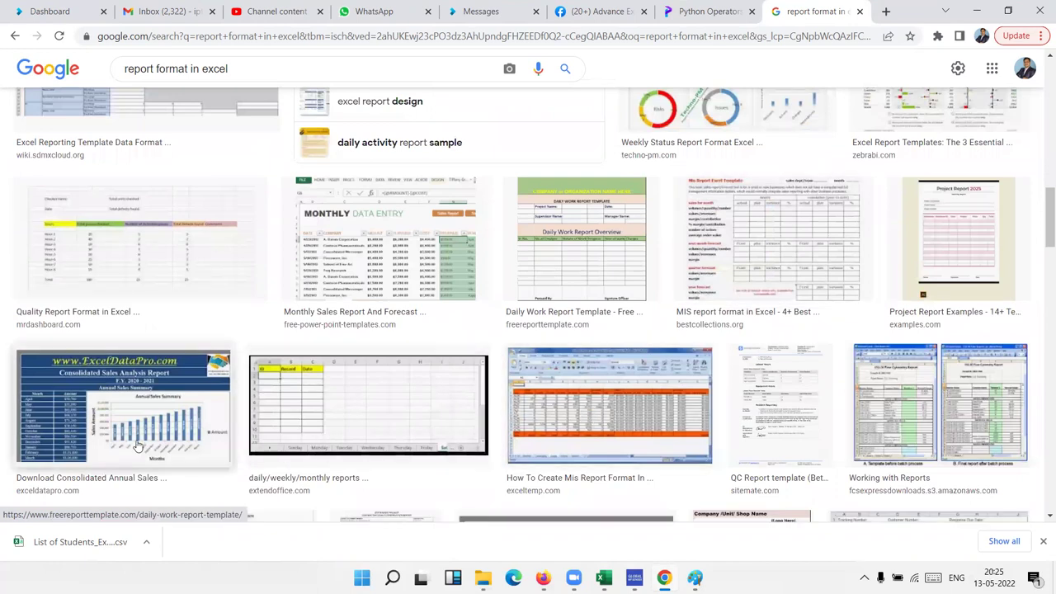
click(137, 445)
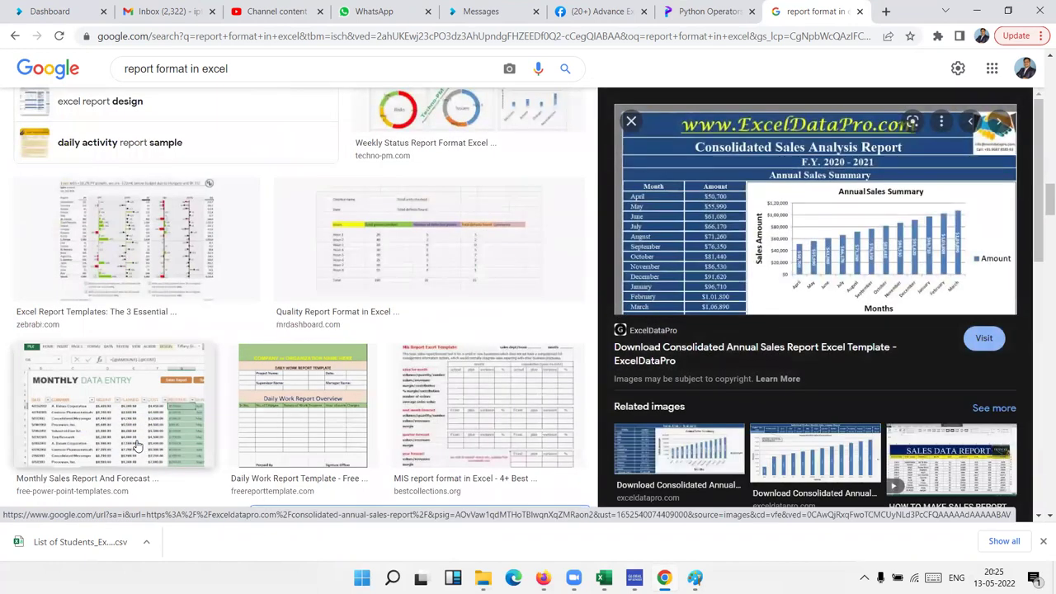
key(Escape)
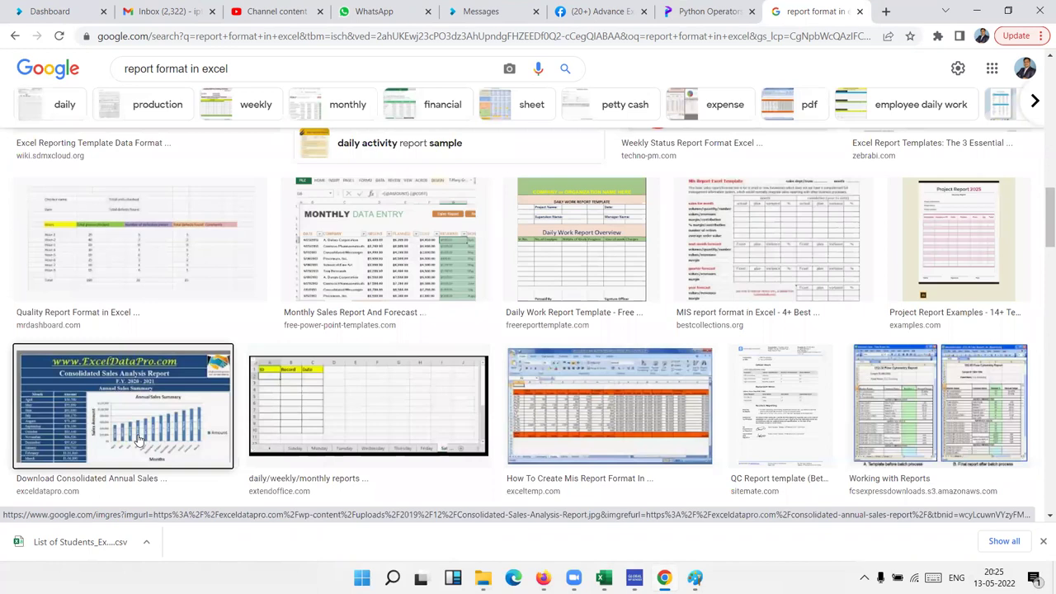
scroll(138, 441, up, 15)
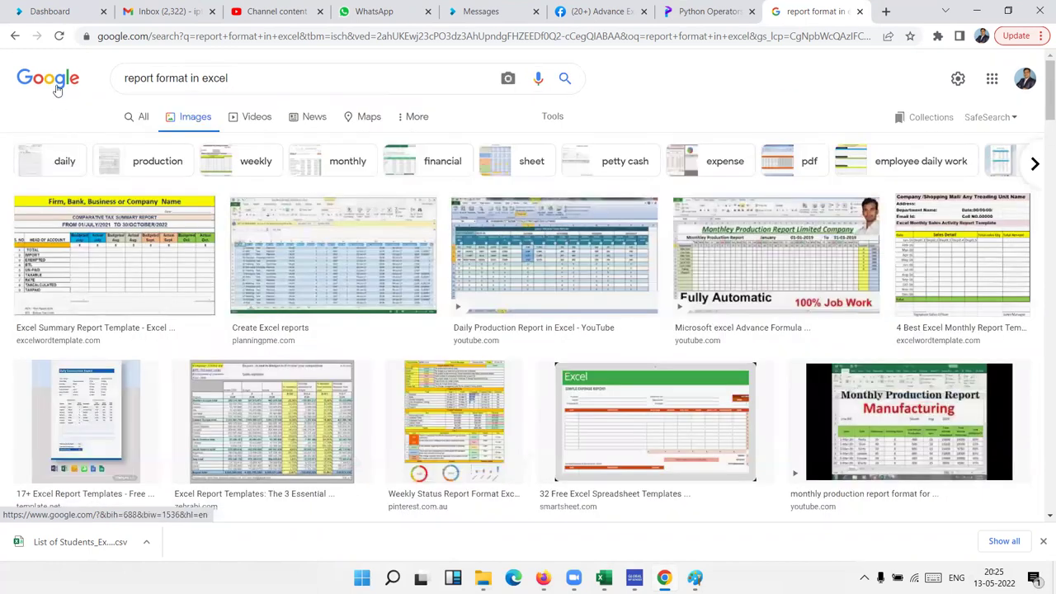
click(57, 89)
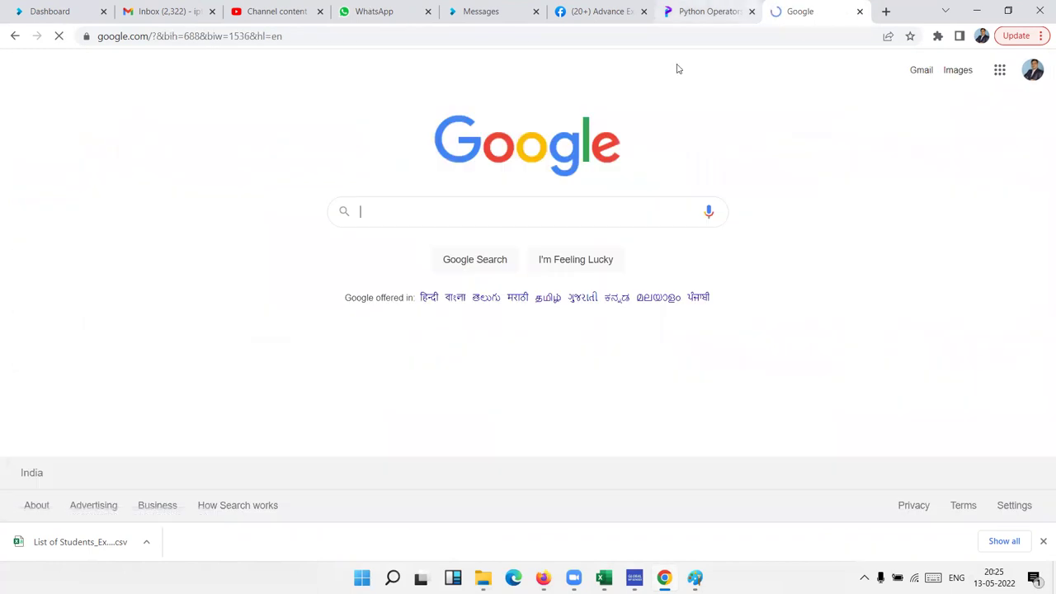